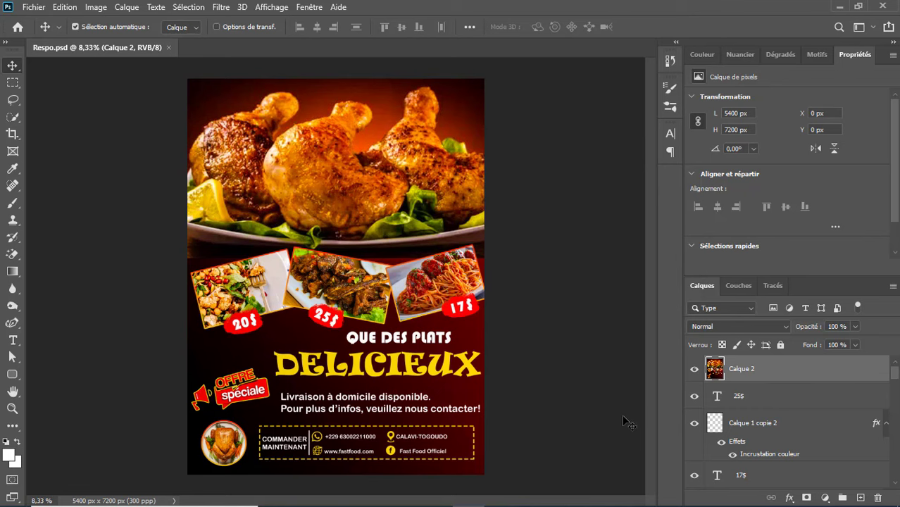
# Create a new 18 × 24 in, 300 ppi document from the Illustration tab's Affiche preset.
pyautogui.click(36, 7)
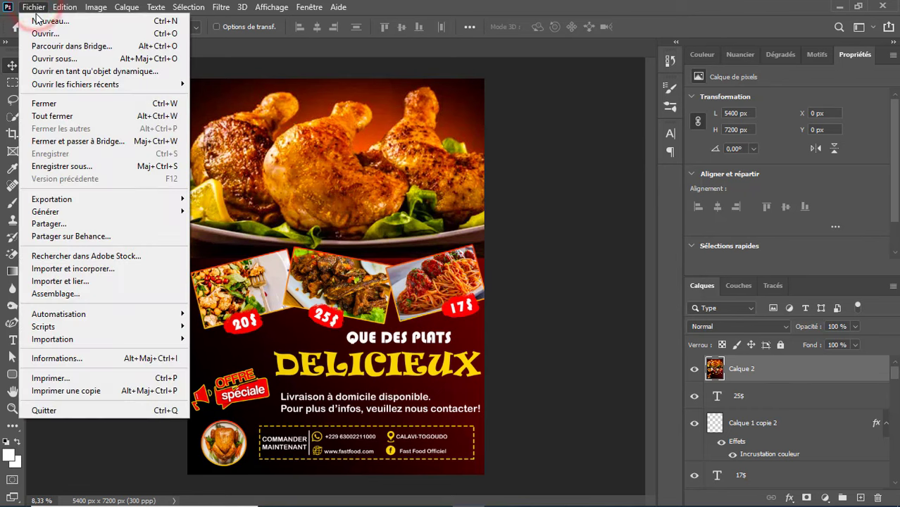
pyautogui.click(40, 21)
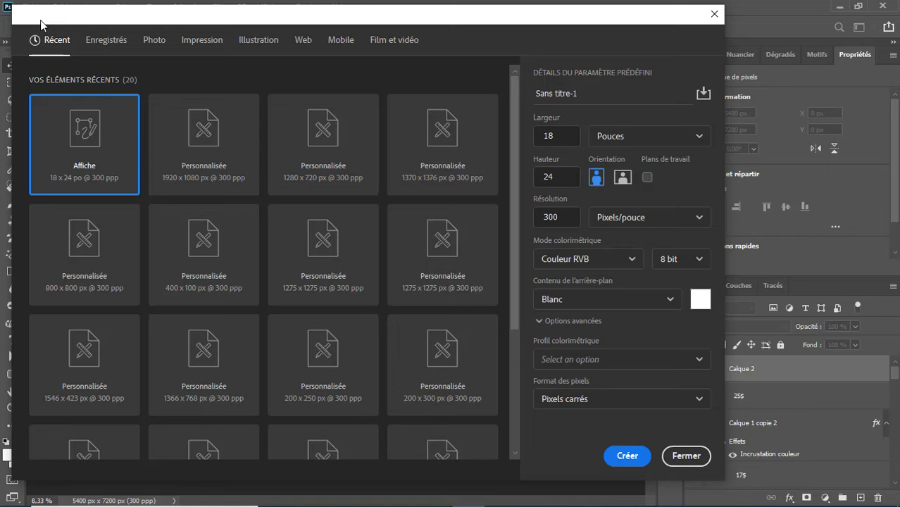
pyautogui.click(259, 41)
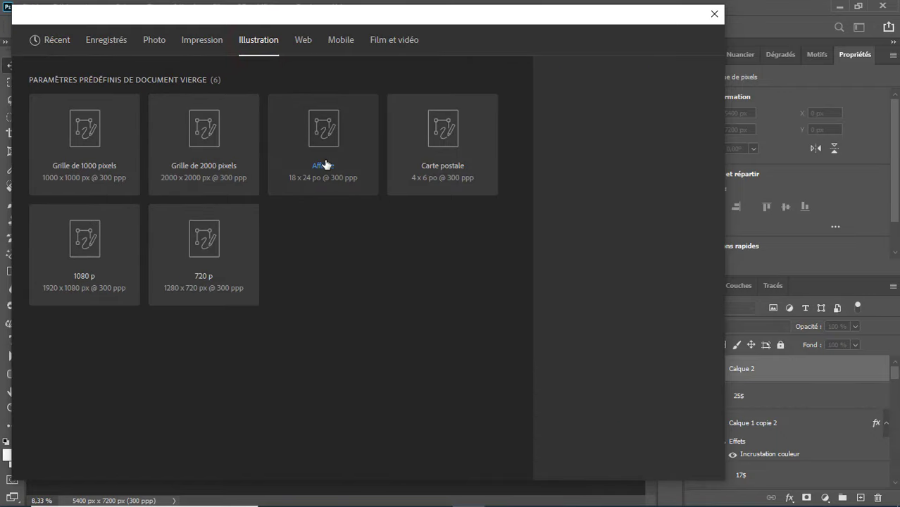
pyautogui.click(333, 144)
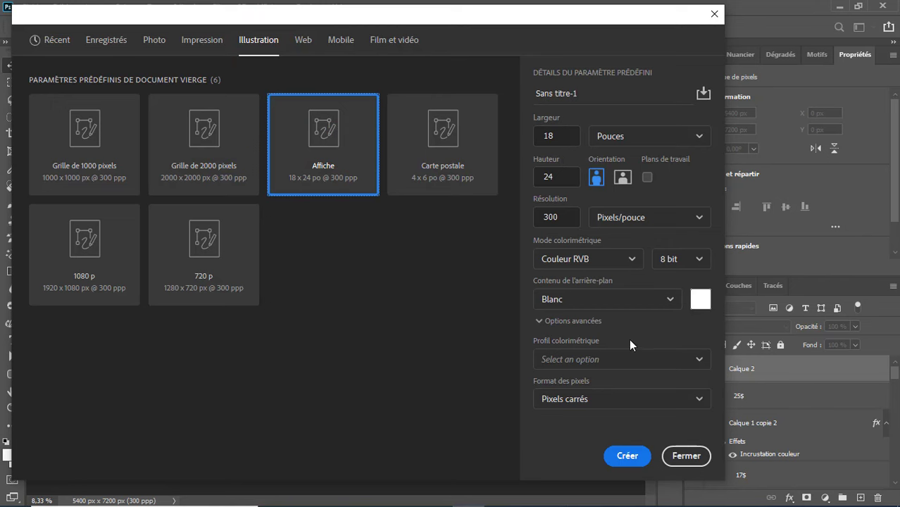
pyautogui.click(626, 458)
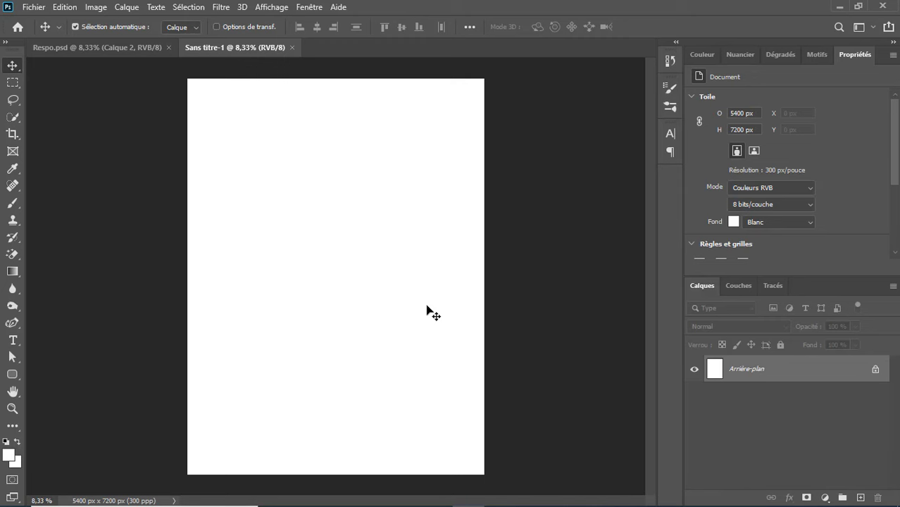
pyautogui.click(91, 48)
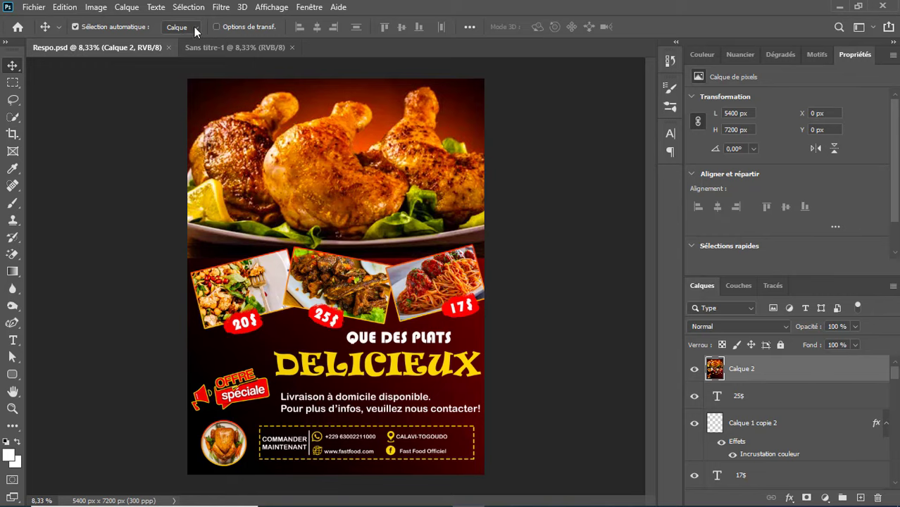
pyautogui.click(214, 52)
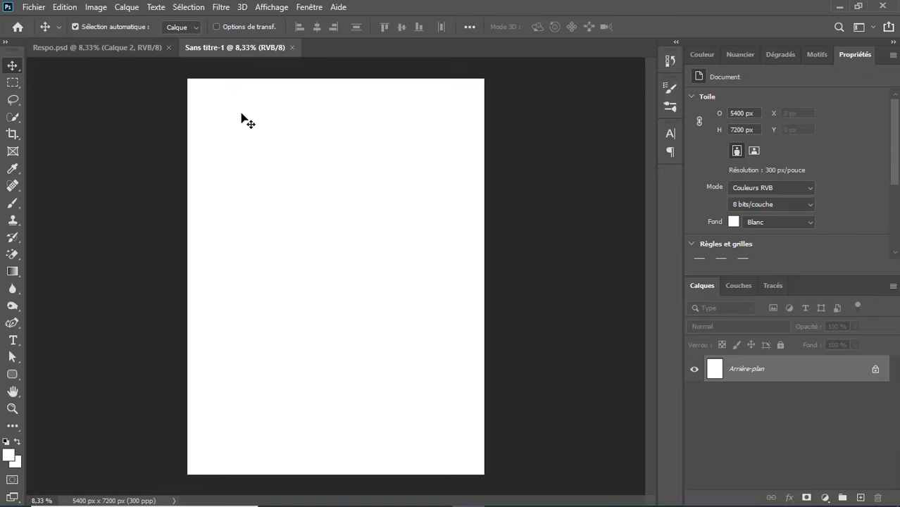
# Import chicken-leg.jpg into the poster as a linked image.
pyautogui.click(34, 7)
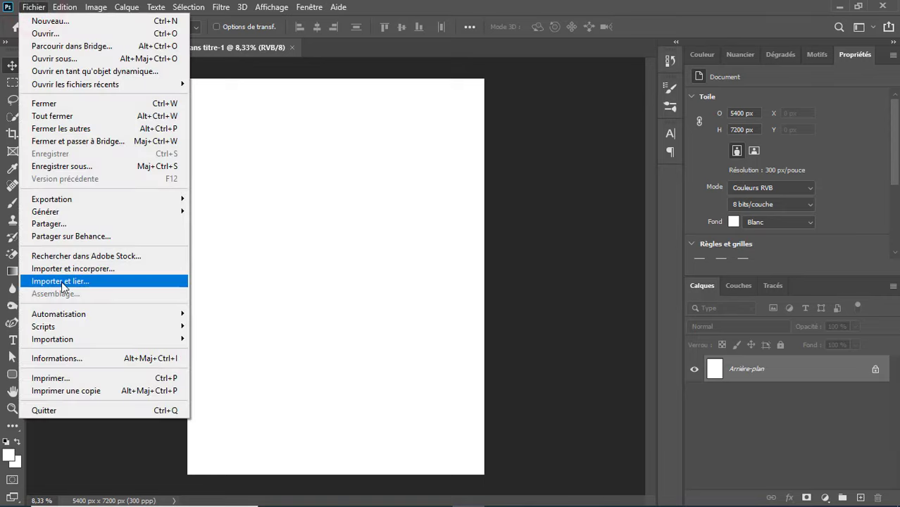
pyautogui.click(62, 281)
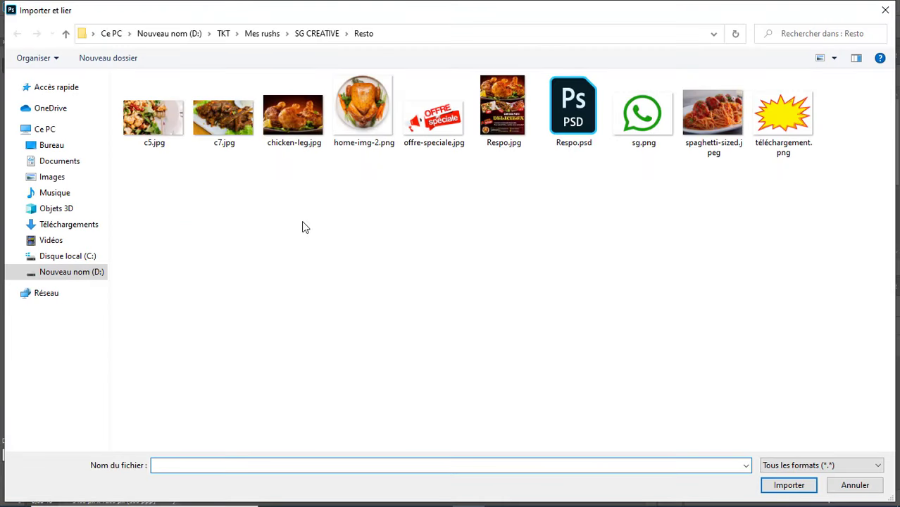
pyautogui.click(294, 134)
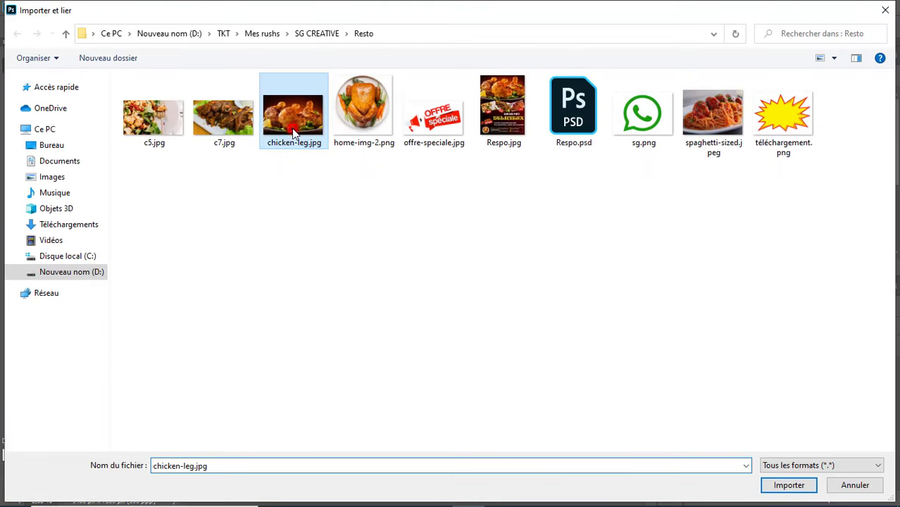
pyautogui.click(783, 484)
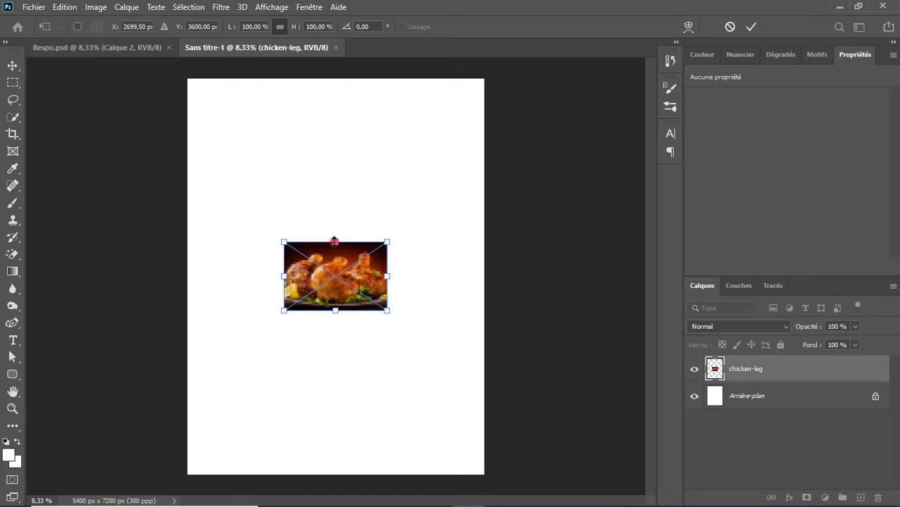
# Scale the chicken photo to about 290%, spanning the full width at the page top.
pyautogui.moveTo(335, 241); pyautogui.dragTo(336, 109)
pyautogui.moveTo(332, 187); pyautogui.dragTo(330, 141)
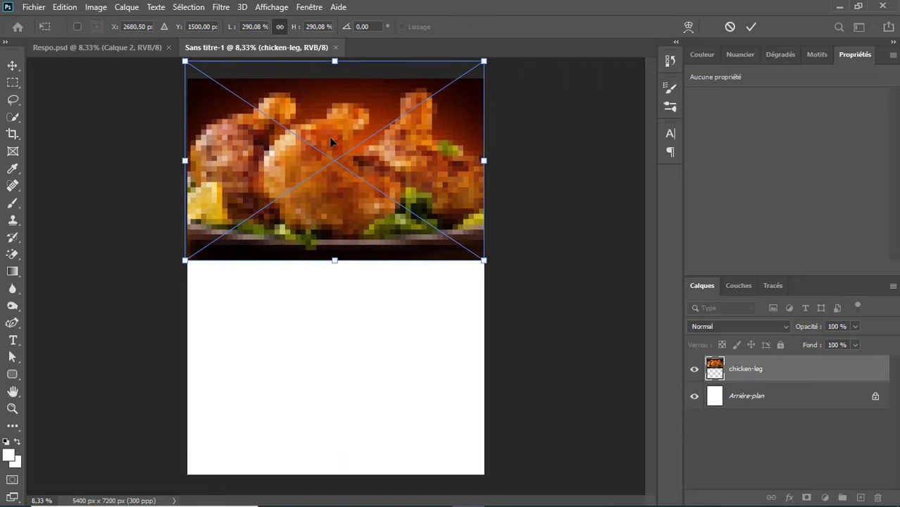
pyautogui.click(745, 31)
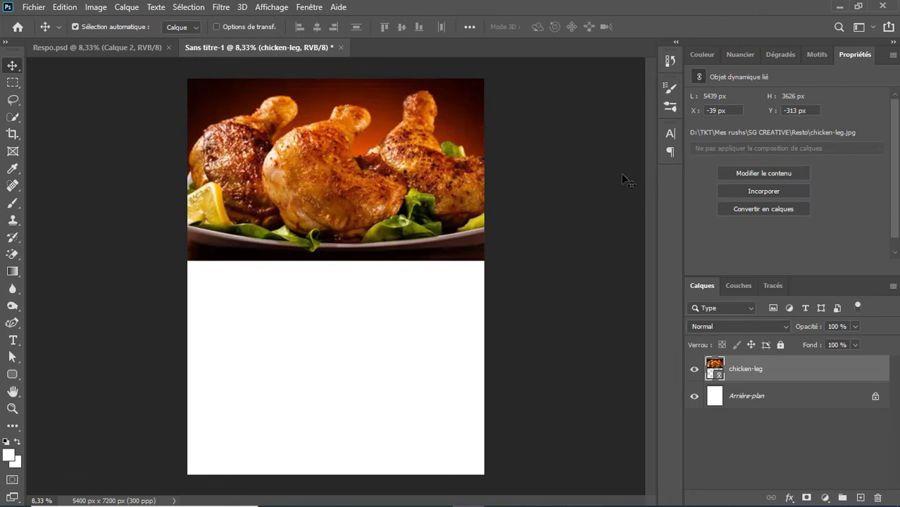
pyautogui.click(405, 198)
pyautogui.moveTo(404, 198); pyautogui.dragTo(405, 187)
pyautogui.click(383, 366)
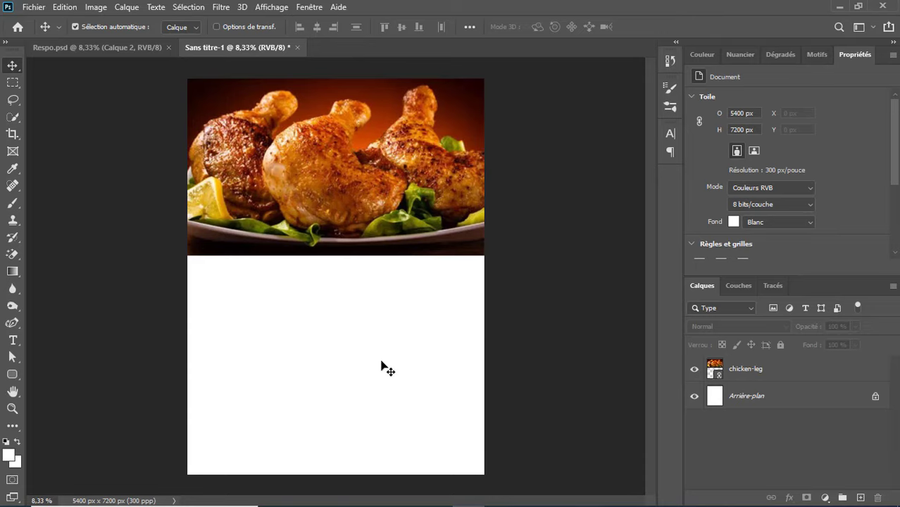
# Add a gradient fill layer above Arrière-plan using the Orange_05 preset.
pyautogui.click(757, 399)
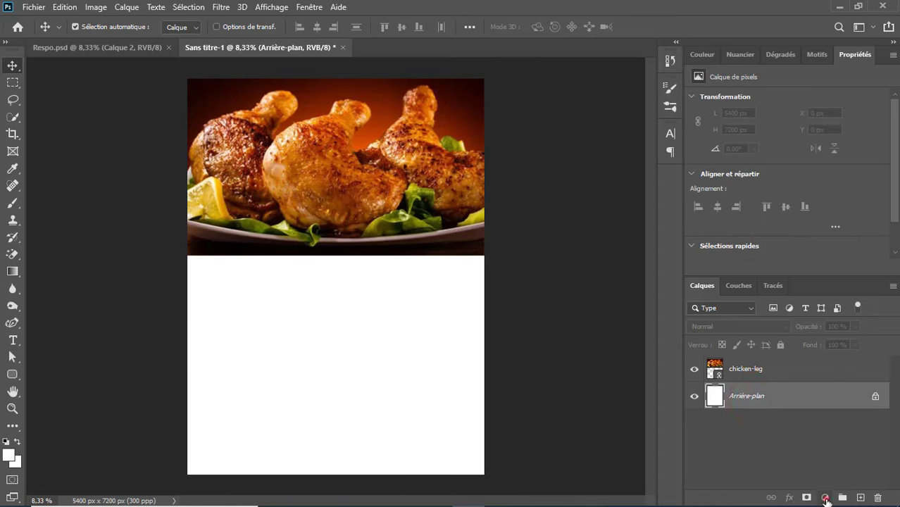
pyautogui.click(825, 498)
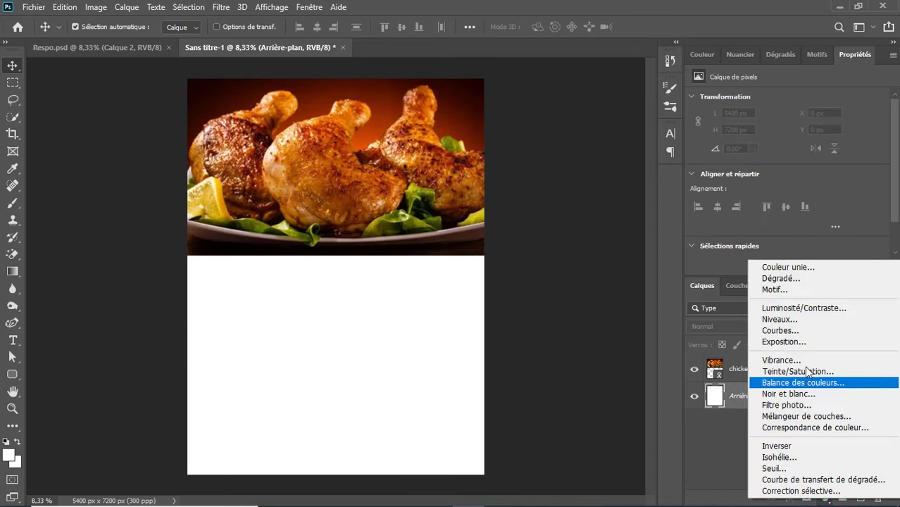
pyautogui.click(790, 280)
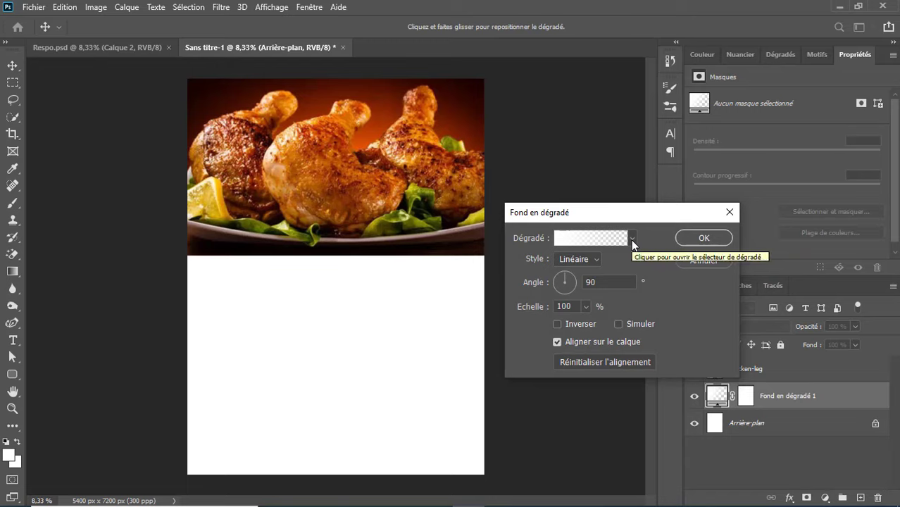
pyautogui.click(632, 239)
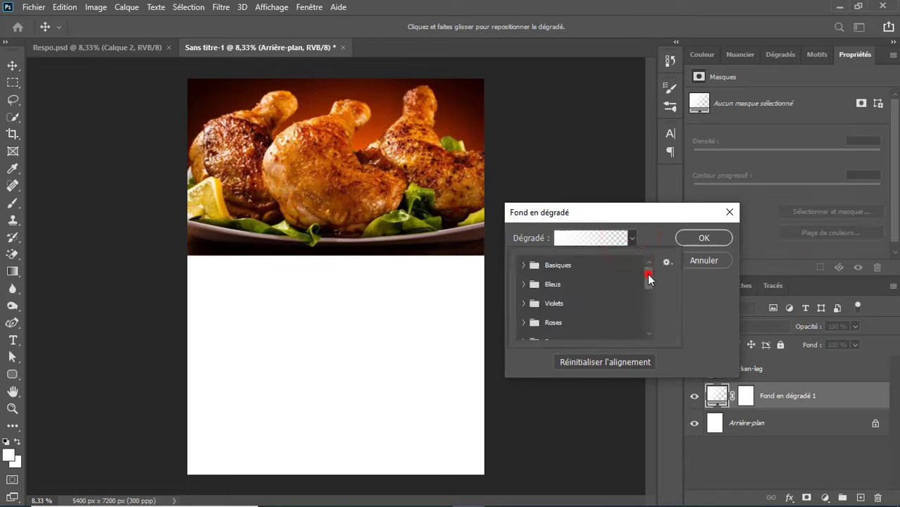
pyautogui.moveTo(649, 279); pyautogui.dragTo(647, 288)
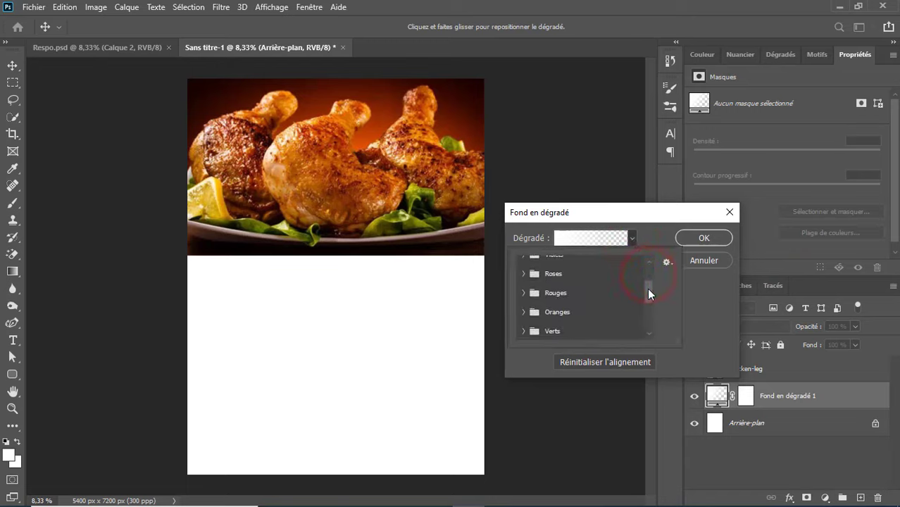
pyautogui.click(531, 308)
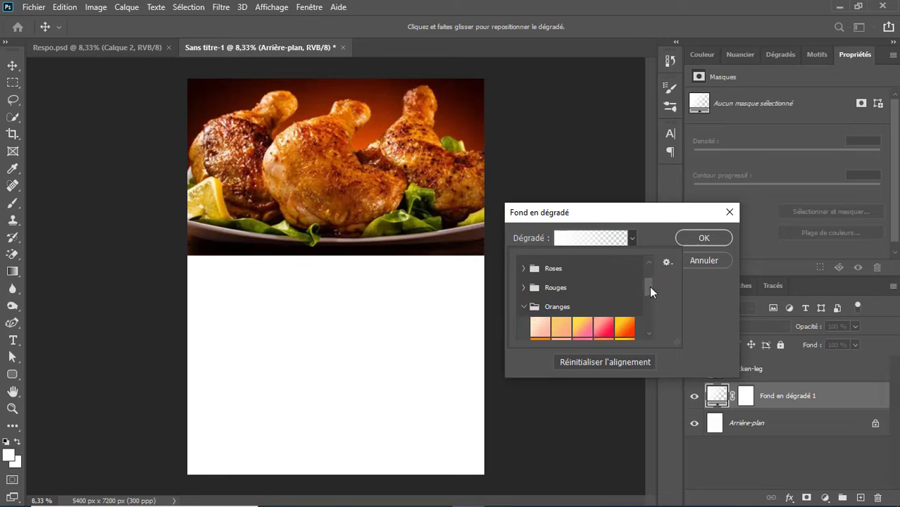
pyautogui.moveTo(650, 286); pyautogui.dragTo(648, 292)
pyautogui.click(624, 292)
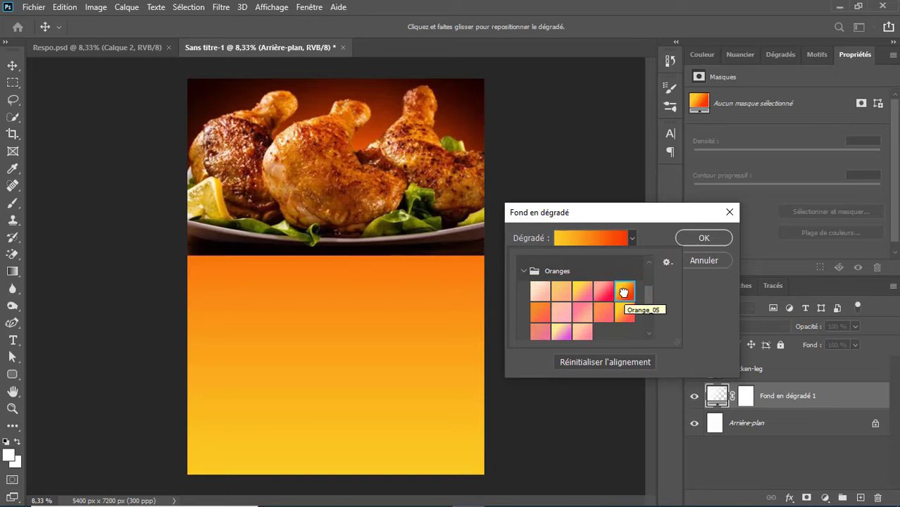
pyautogui.click(574, 243)
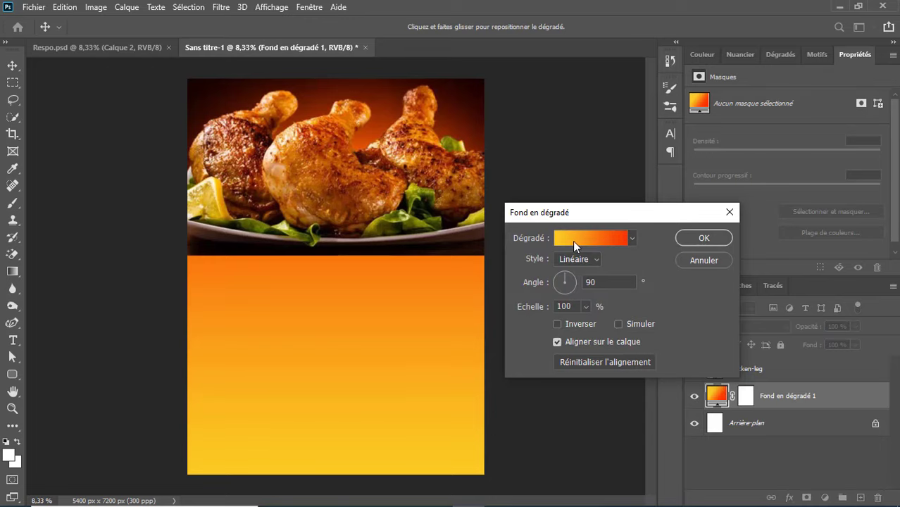
# In the Gradient Editor, make the right colour stop black.
pyautogui.click(573, 240)
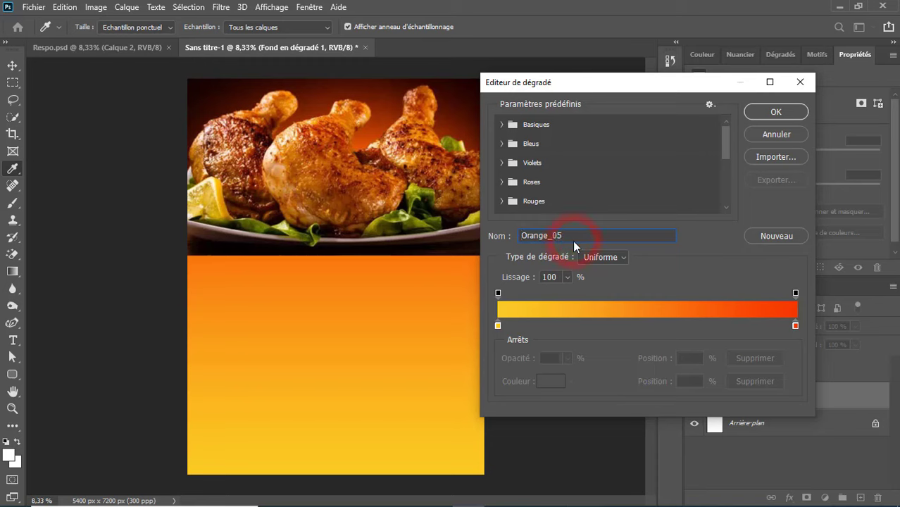
pyautogui.doubleClick(795, 325)
pyautogui.moveTo(428, 393); pyautogui.dragTo(313, 466)
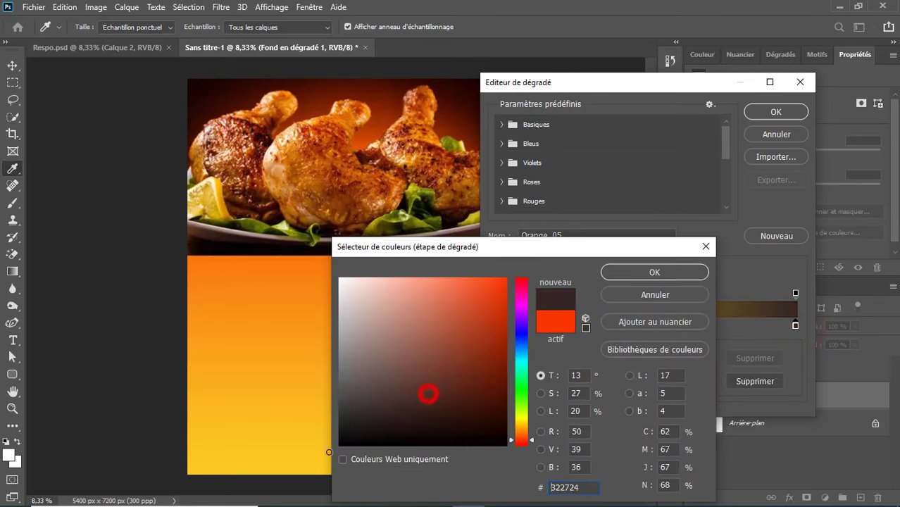
pyautogui.click(650, 275)
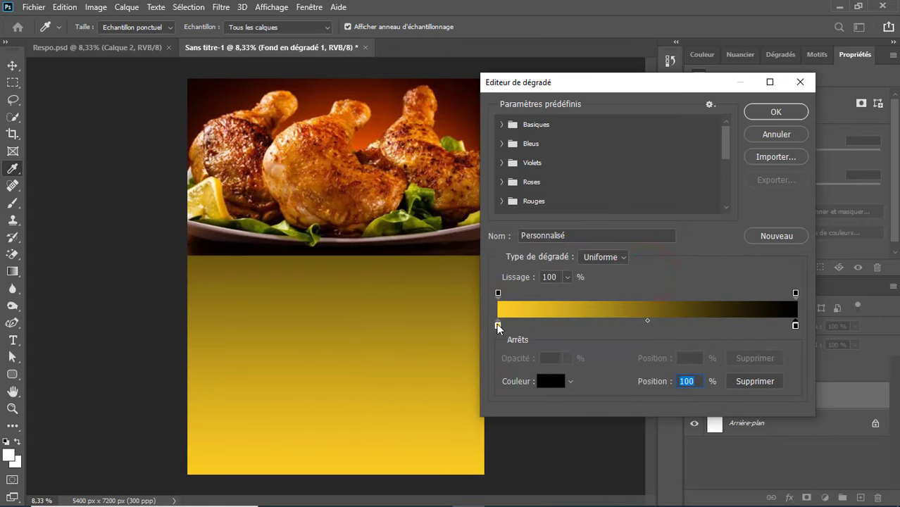
# Recolour the left gradient stop a fully saturated red.
pyautogui.click(497, 325)
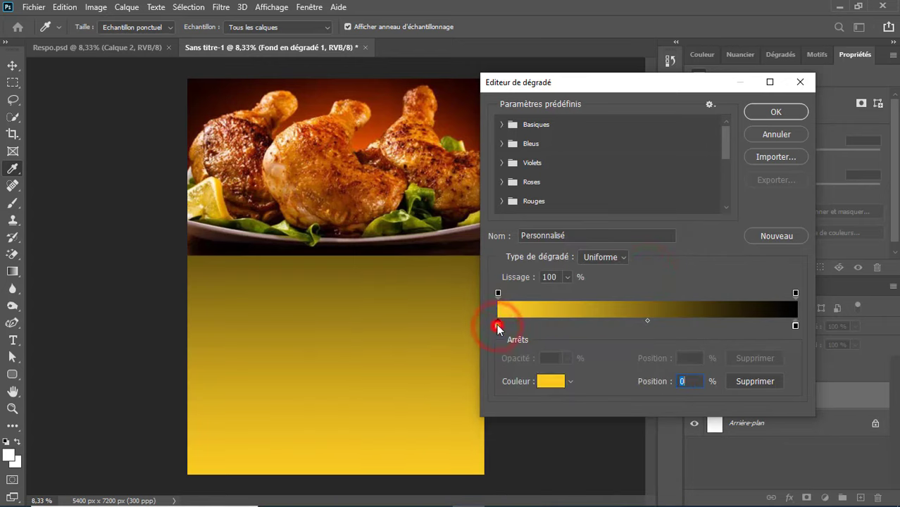
pyautogui.click(498, 326)
pyautogui.doubleClick(498, 325)
pyautogui.click(496, 323)
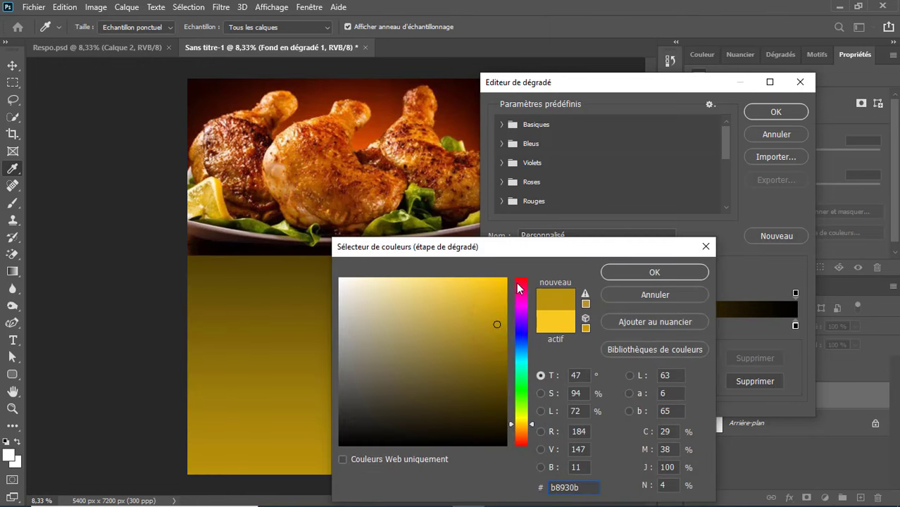
pyautogui.moveTo(521, 442); pyautogui.dragTo(519, 466)
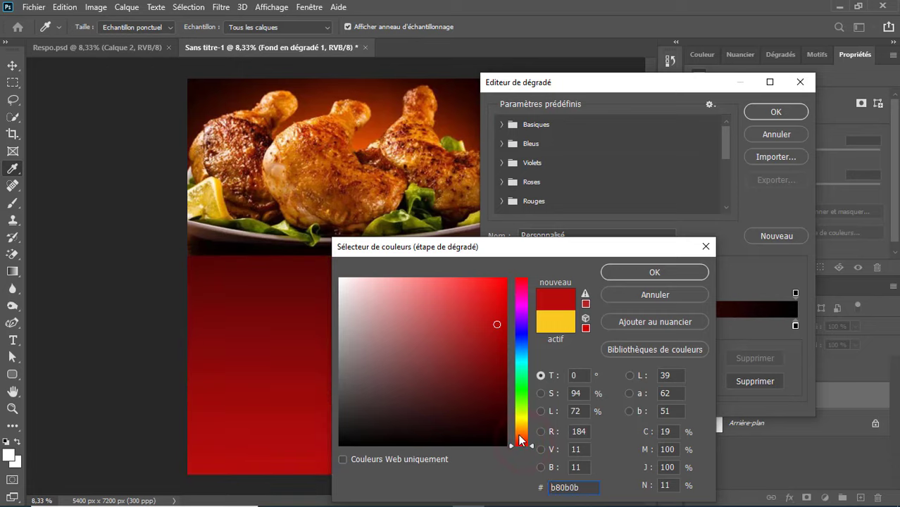
pyautogui.click(504, 329)
pyautogui.moveTo(497, 325); pyautogui.dragTo(508, 329)
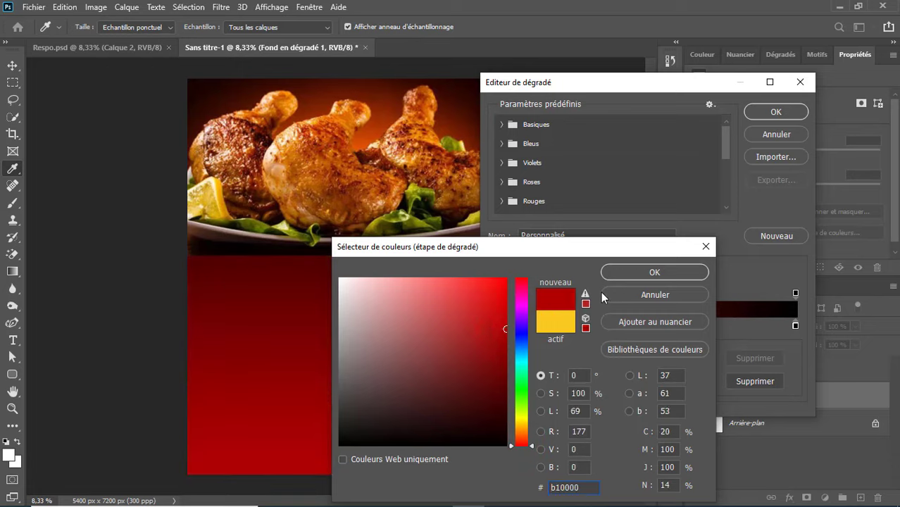
pyautogui.click(621, 272)
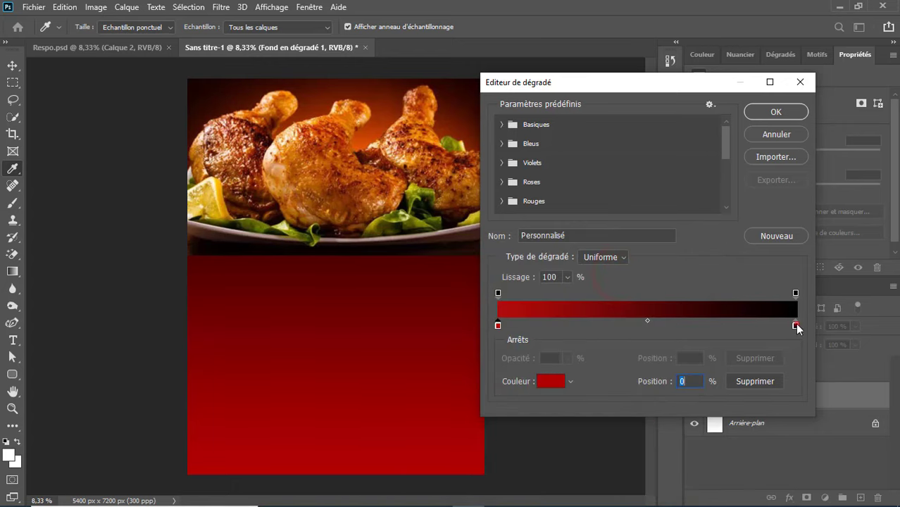
# Move the black stop to about 50% and accept the red-to-black gradient.
pyautogui.moveTo(795, 325); pyautogui.dragTo(695, 325)
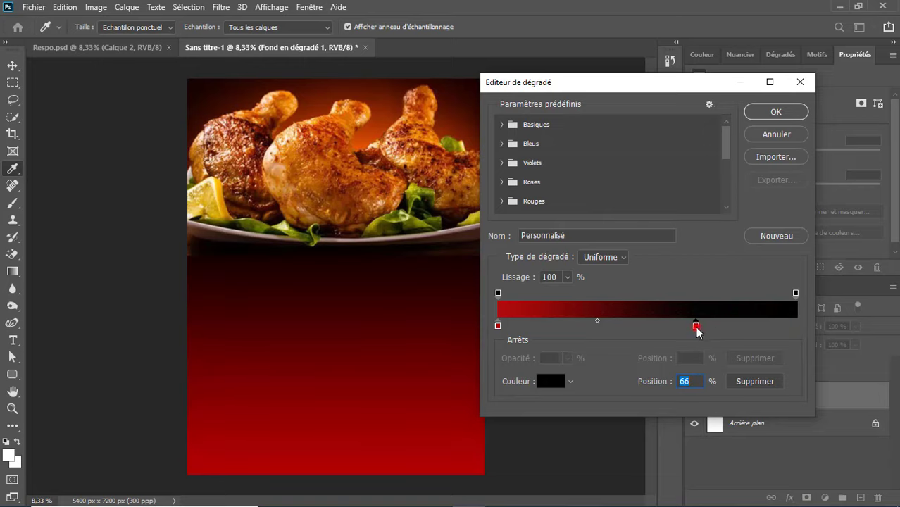
pyautogui.moveTo(695, 326); pyautogui.dragTo(648, 328)
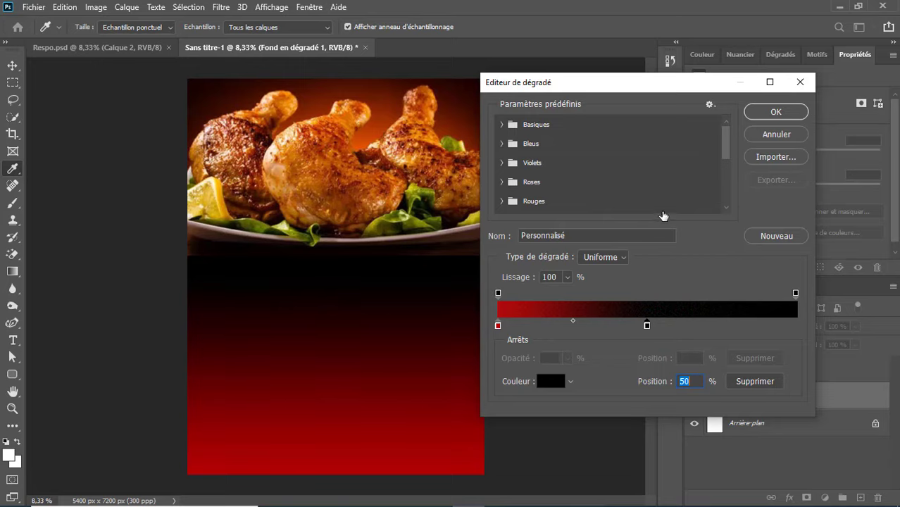
pyautogui.click(766, 119)
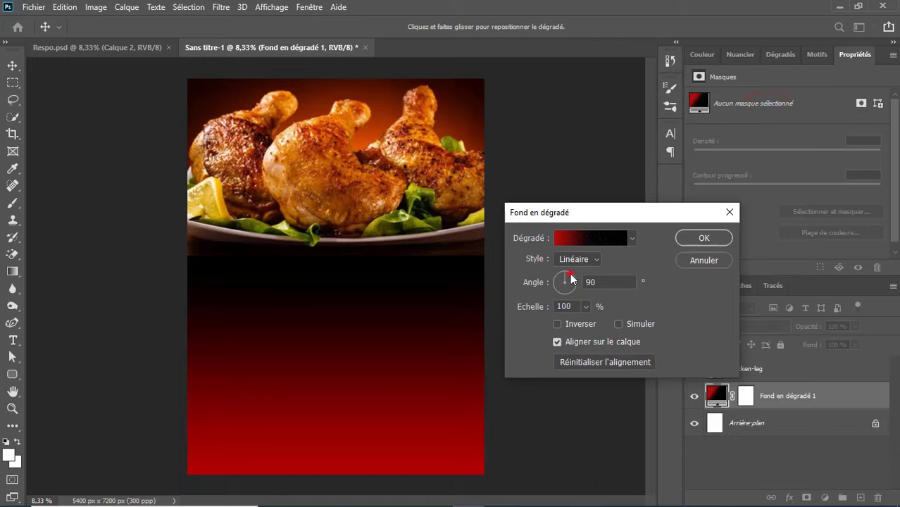
# Set the gradient angle to 127,63° so red glows from the lower-right corner.
pyautogui.moveTo(570, 279); pyautogui.dragTo(559, 281)
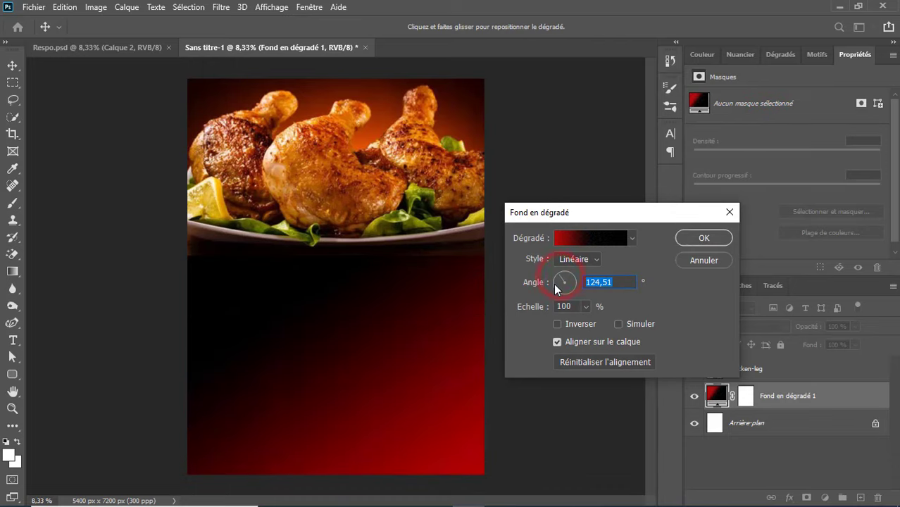
pyautogui.click(555, 284)
pyautogui.click(555, 283)
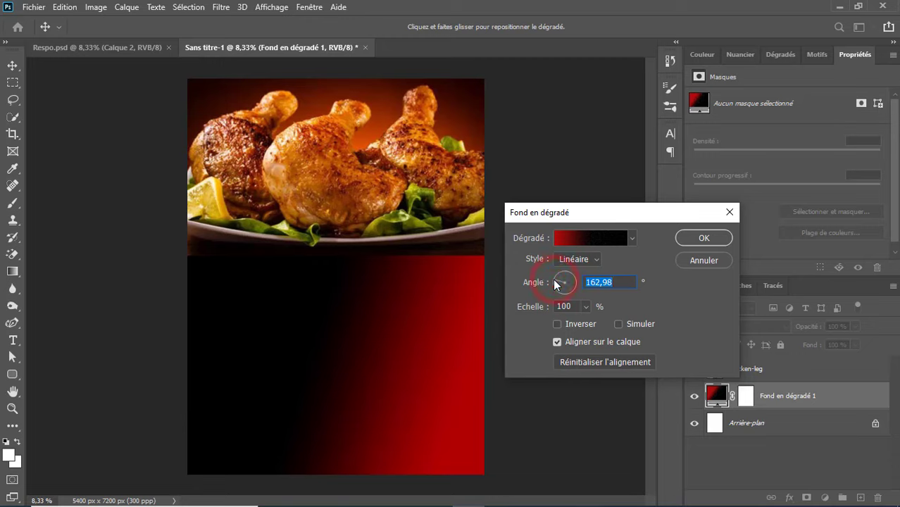
pyautogui.click(555, 283)
pyautogui.click(556, 281)
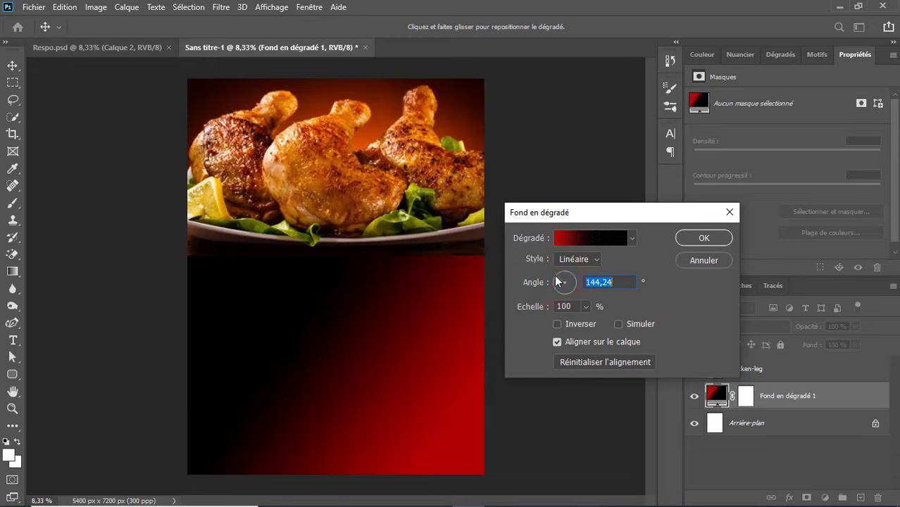
pyautogui.click(561, 281)
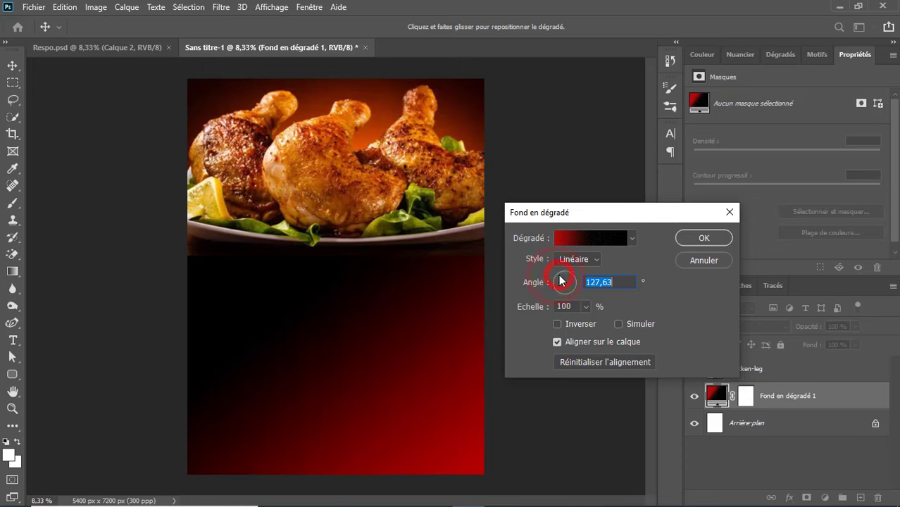
pyautogui.click(569, 239)
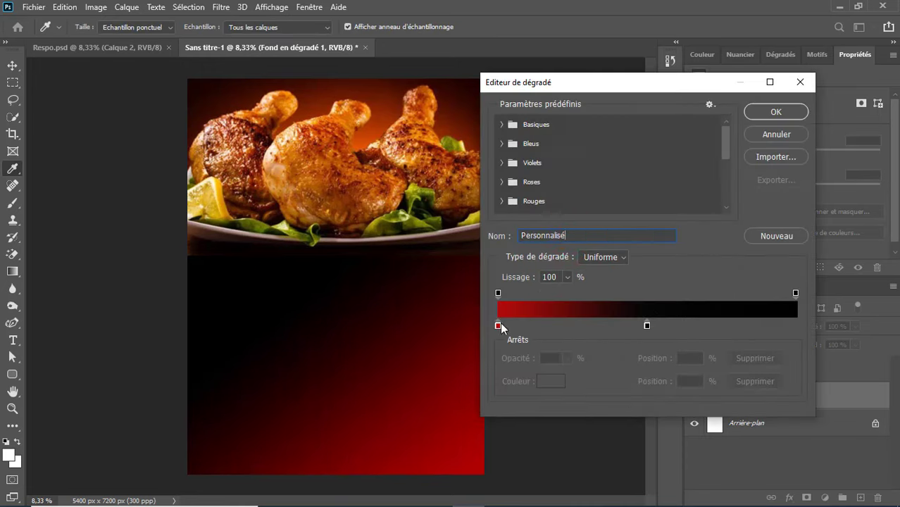
# Darken the gradient's red stop to #730000 and apply the gradient fill.
pyautogui.click(498, 326)
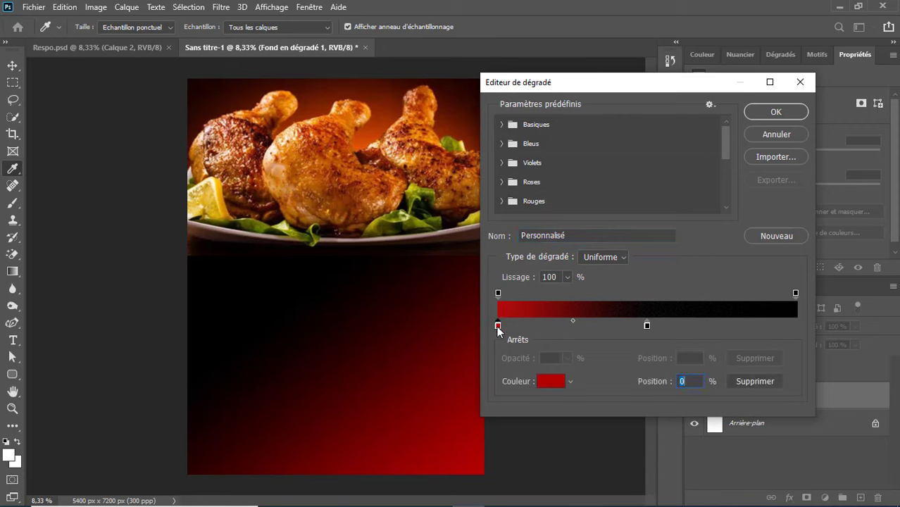
pyautogui.doubleClick(498, 326)
pyautogui.moveTo(504, 340); pyautogui.dragTo(509, 350)
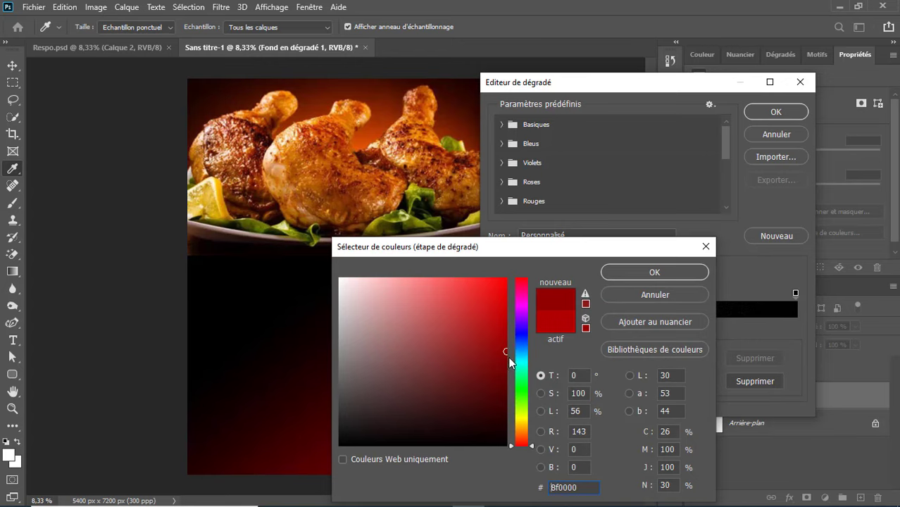
pyautogui.moveTo(507, 360); pyautogui.dragTo(507, 370)
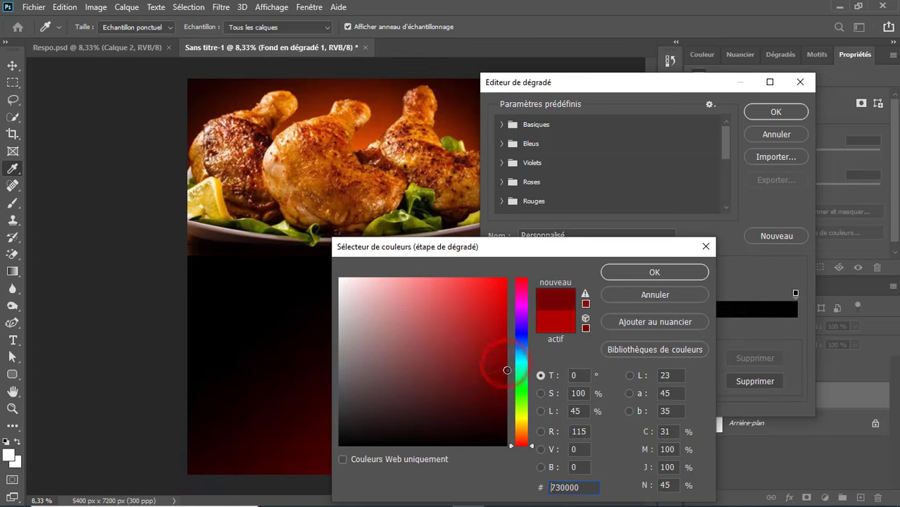
pyautogui.click(649, 276)
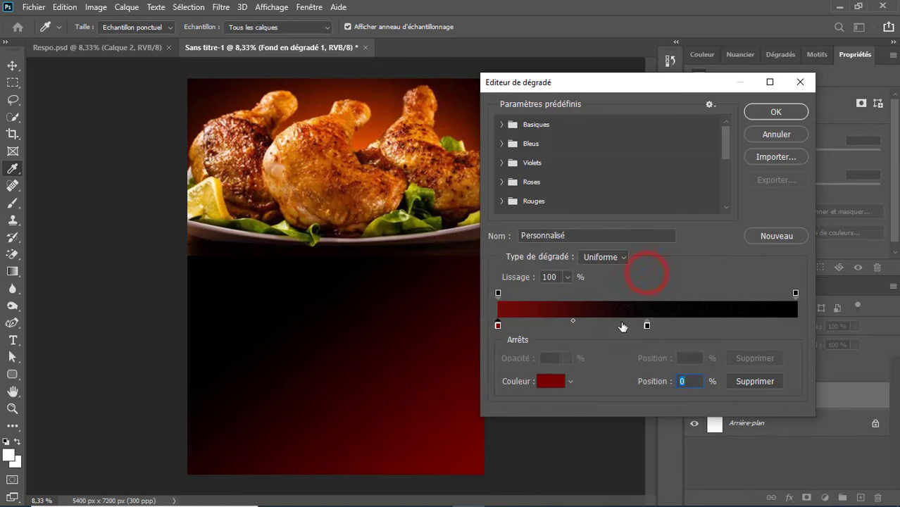
pyautogui.click(773, 115)
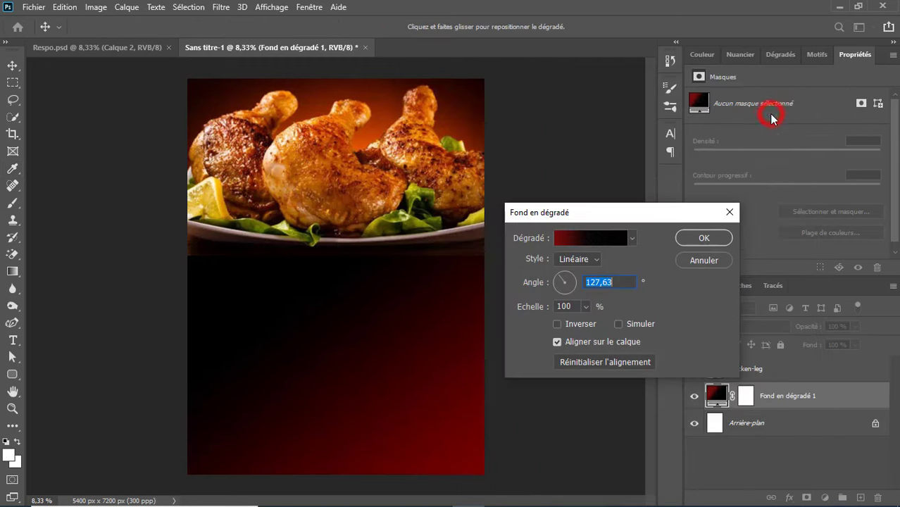
pyautogui.click(712, 238)
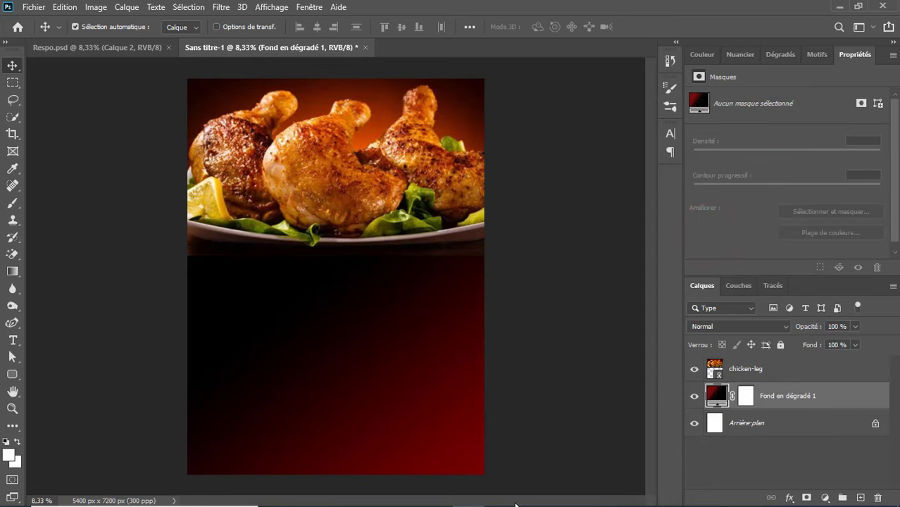
pyautogui.click(34, 9)
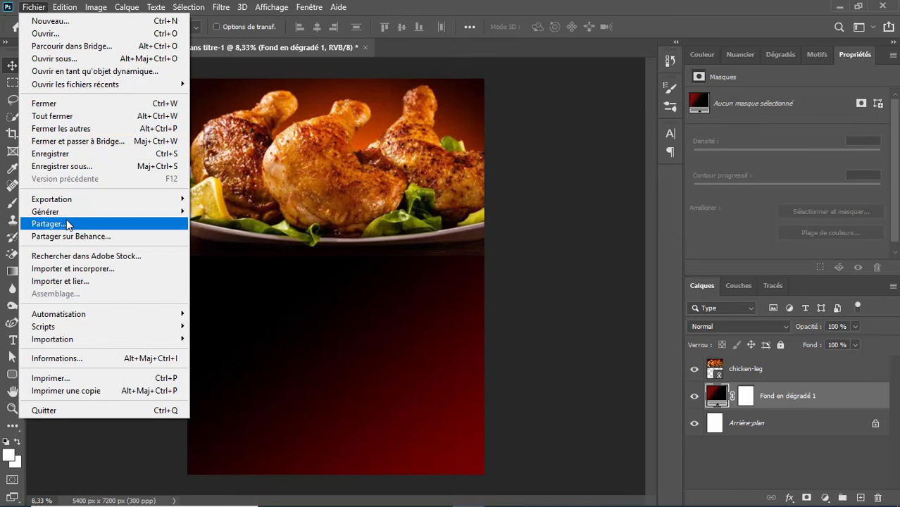
# Place c5.jpg linked, about half size and tilted on the left.
pyautogui.click(74, 281)
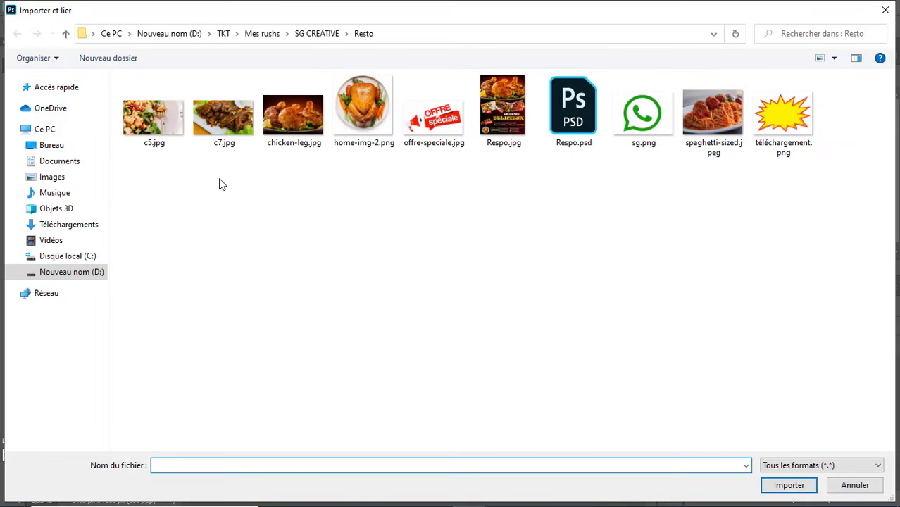
pyautogui.click(163, 140)
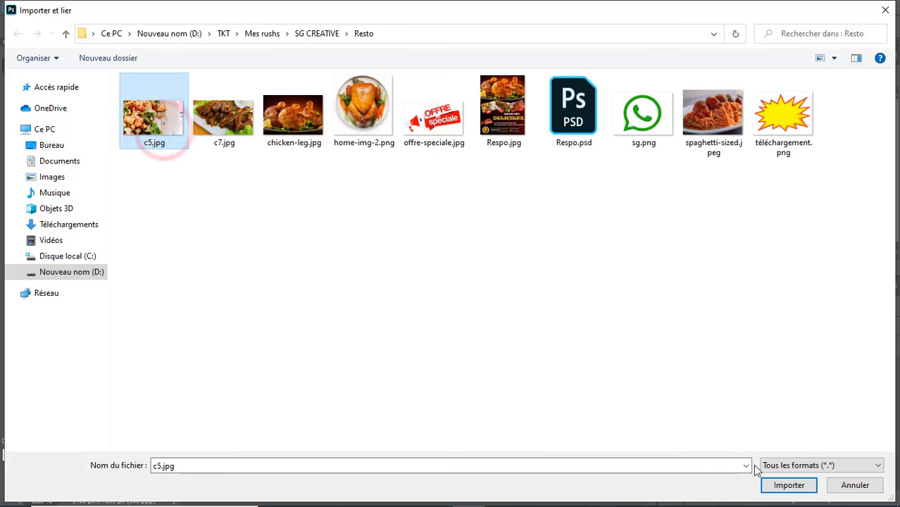
pyautogui.click(774, 483)
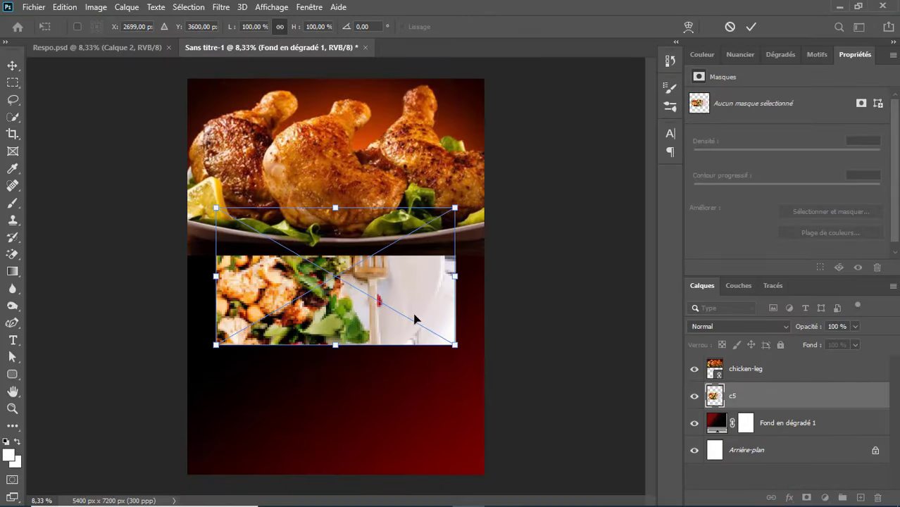
pyautogui.moveTo(455, 208); pyautogui.dragTo(347, 270)
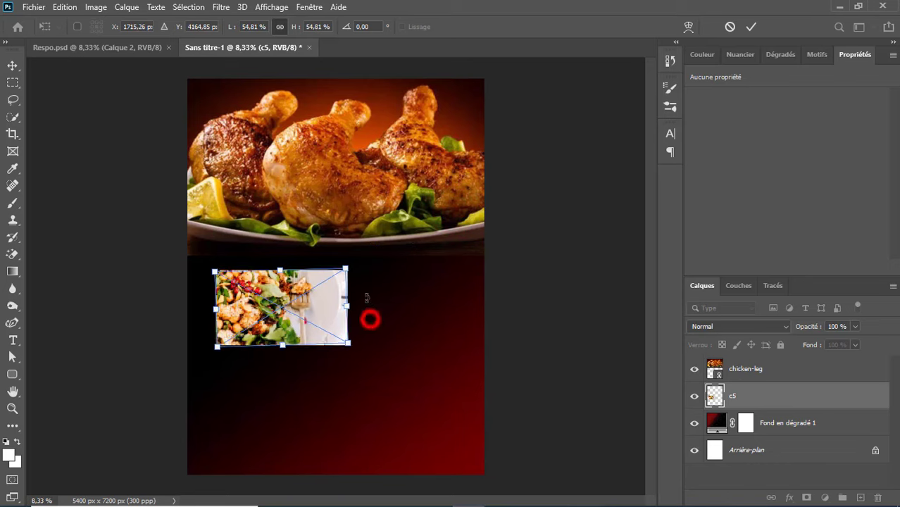
pyautogui.moveTo(369, 319); pyautogui.dragTo(369, 298)
pyautogui.moveTo(280, 312); pyautogui.dragTo(273, 312)
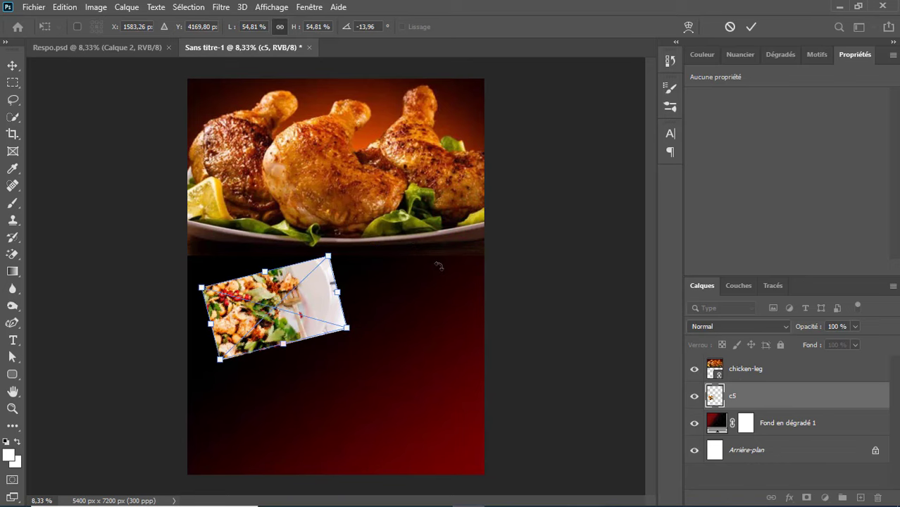
pyautogui.click(746, 27)
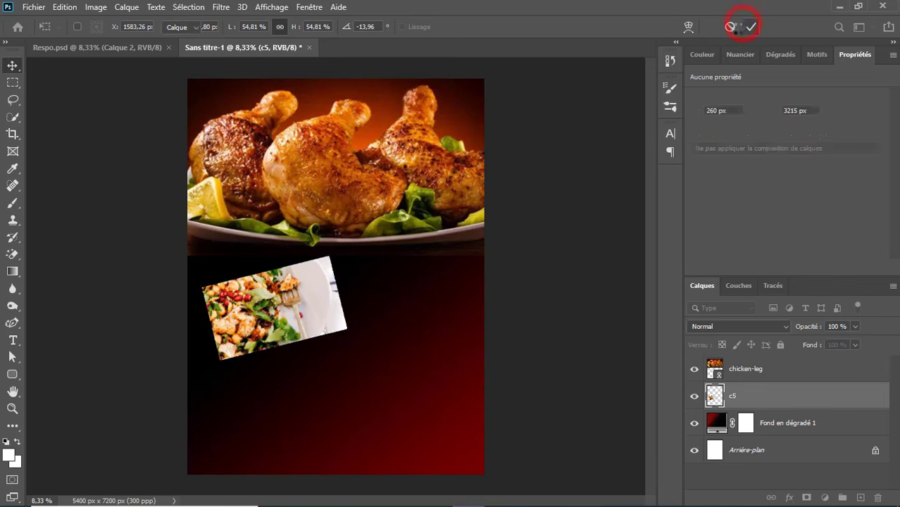
# Place c7.jpg linked, scaled to about half size beside the salad.
pyautogui.click(32, 8)
pyautogui.click(73, 280)
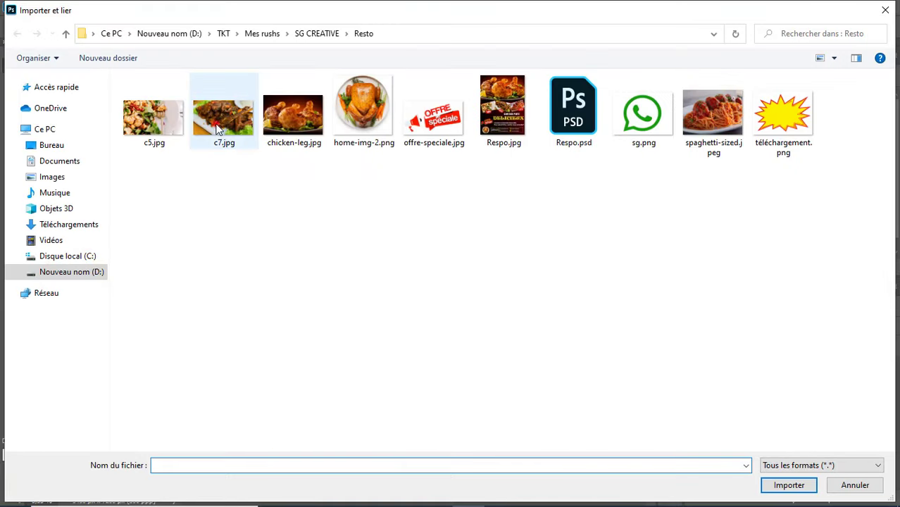
pyautogui.click(216, 129)
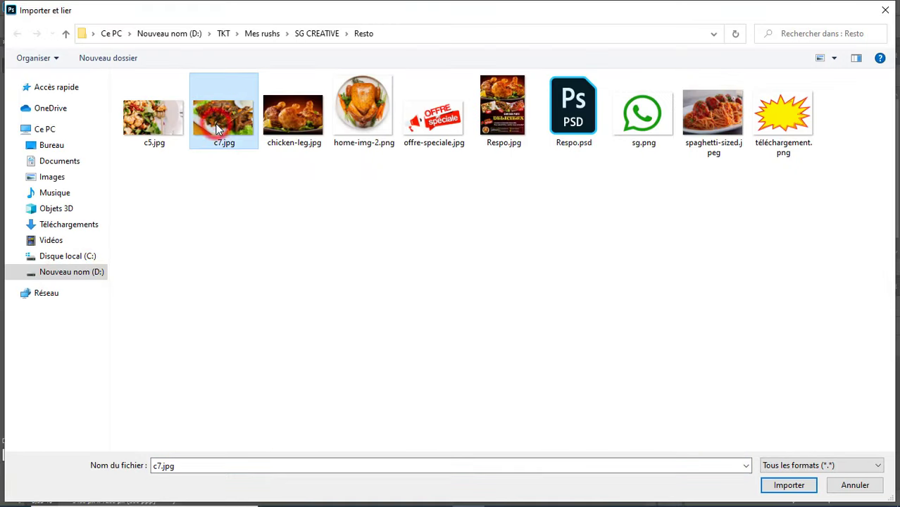
pyautogui.click(777, 486)
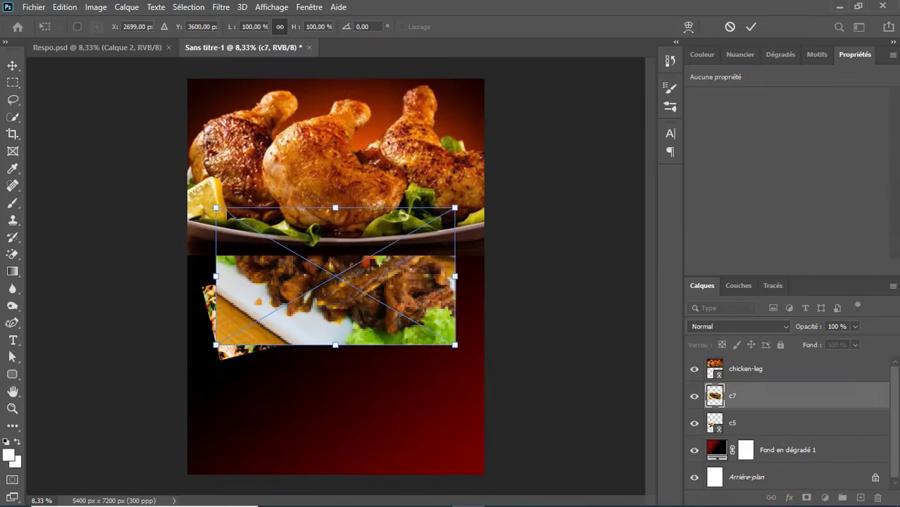
pyautogui.moveTo(216, 209); pyautogui.dragTo(329, 274)
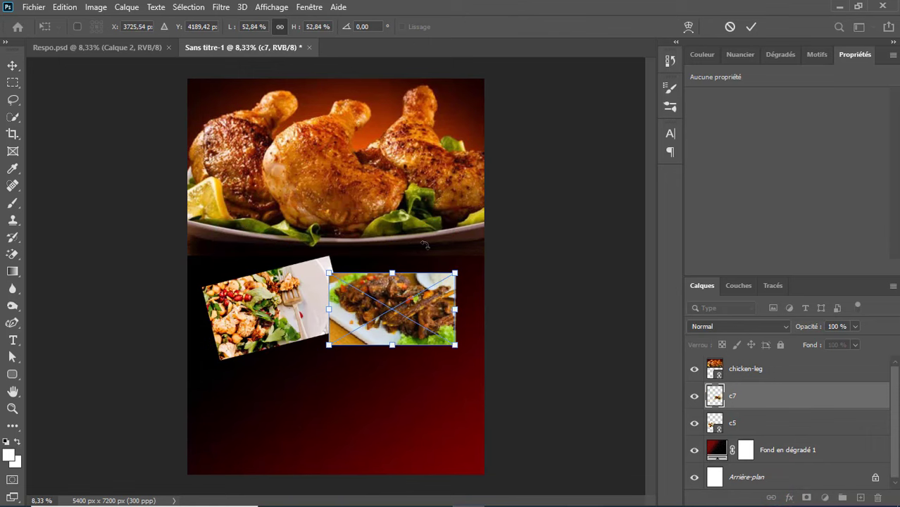
pyautogui.click(746, 28)
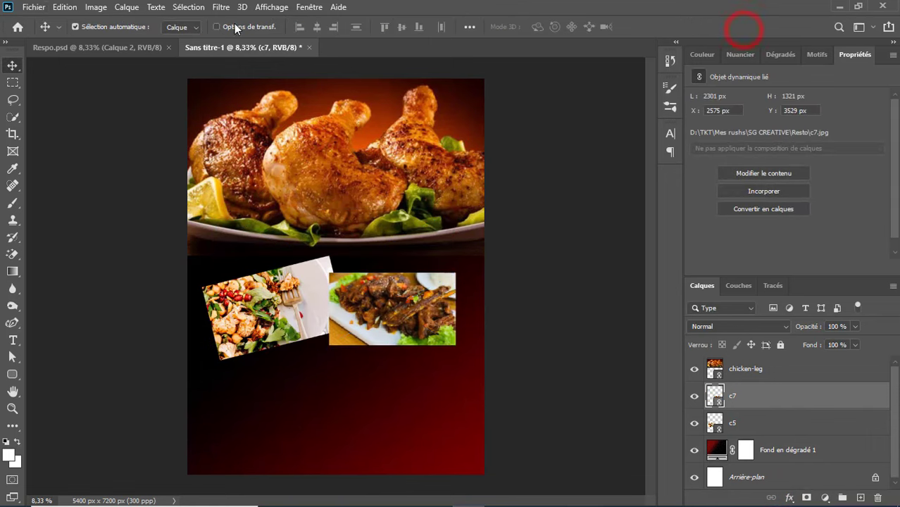
pyautogui.click(35, 7)
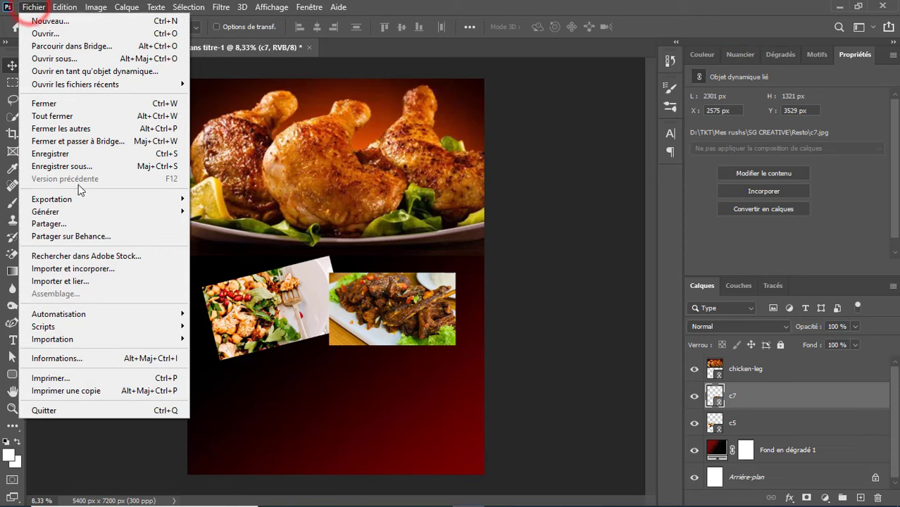
# Place spaghetti-sized.jpeg and move it below the salad and meat photos.
pyautogui.click(84, 281)
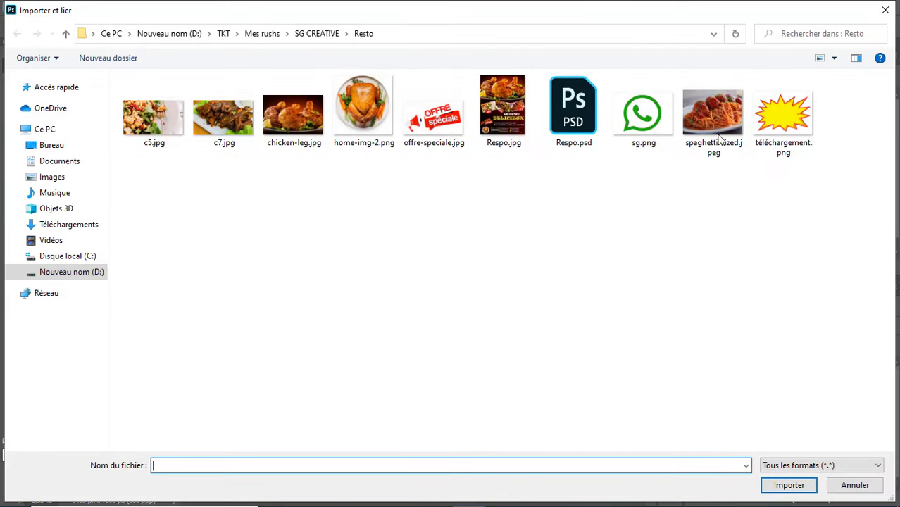
pyautogui.click(712, 113)
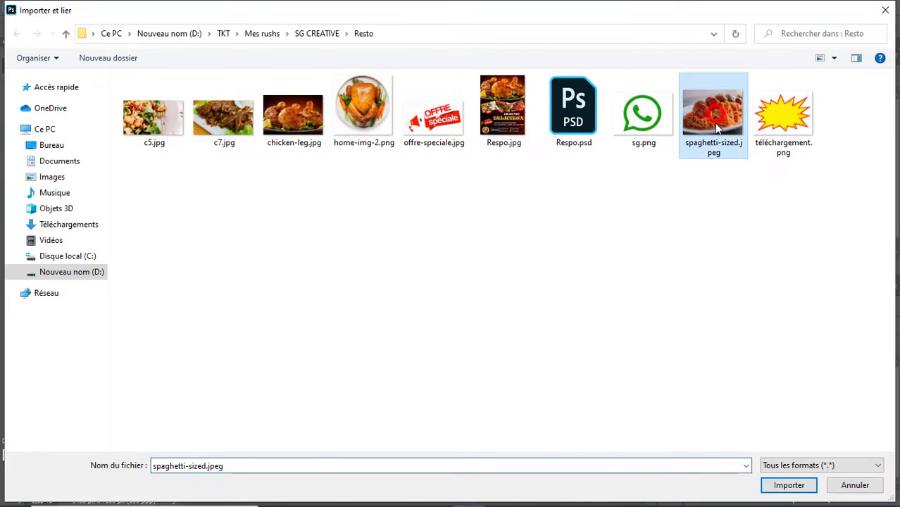
pyautogui.click(787, 484)
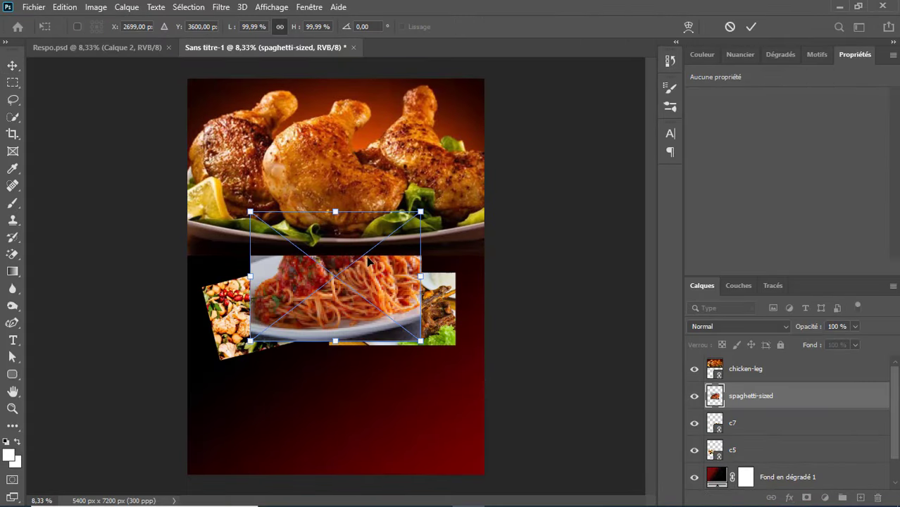
pyautogui.moveTo(367, 261); pyautogui.dragTo(391, 368)
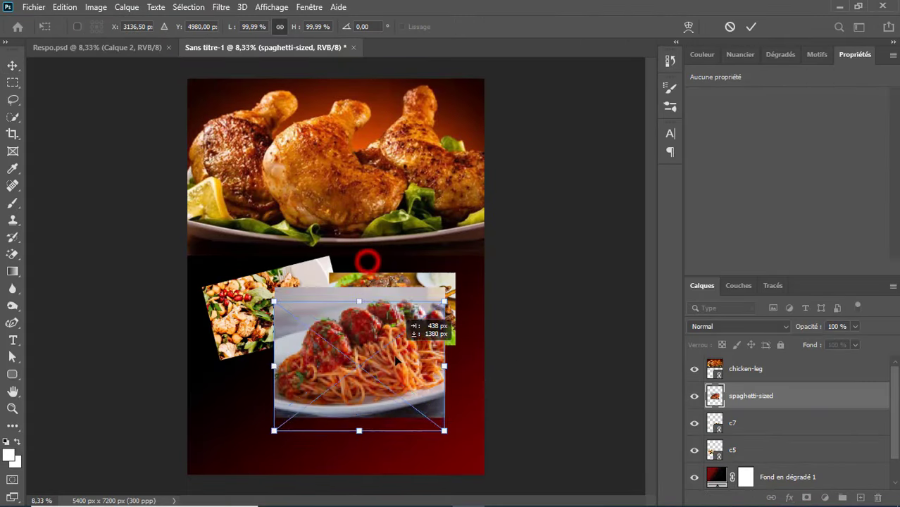
pyautogui.click(751, 26)
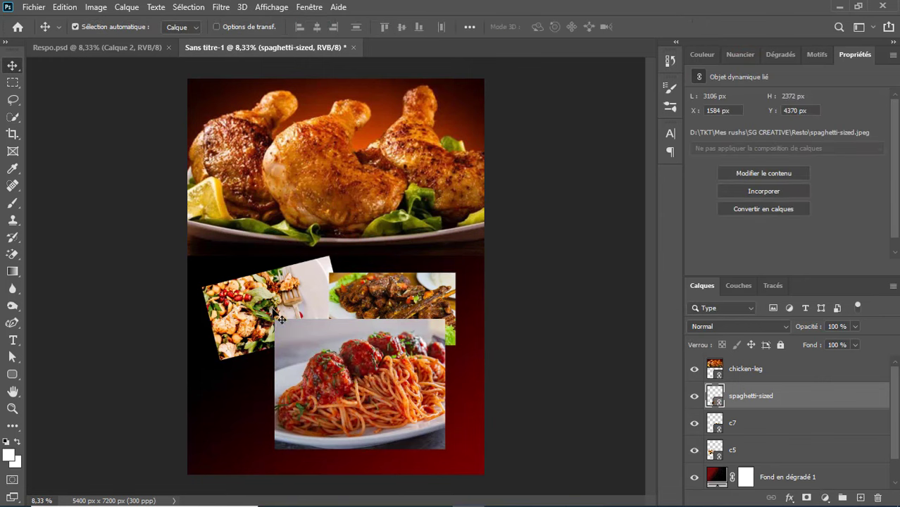
pyautogui.moveTo(310, 368); pyautogui.dragTo(302, 380)
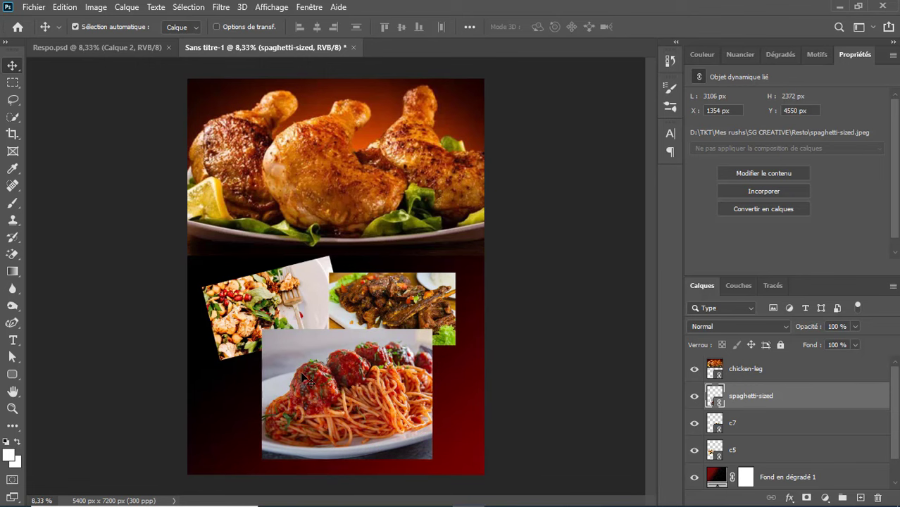
# Rasterize the spaghetti layer and delete its overlapping top strip.
pyautogui.click(12, 83)
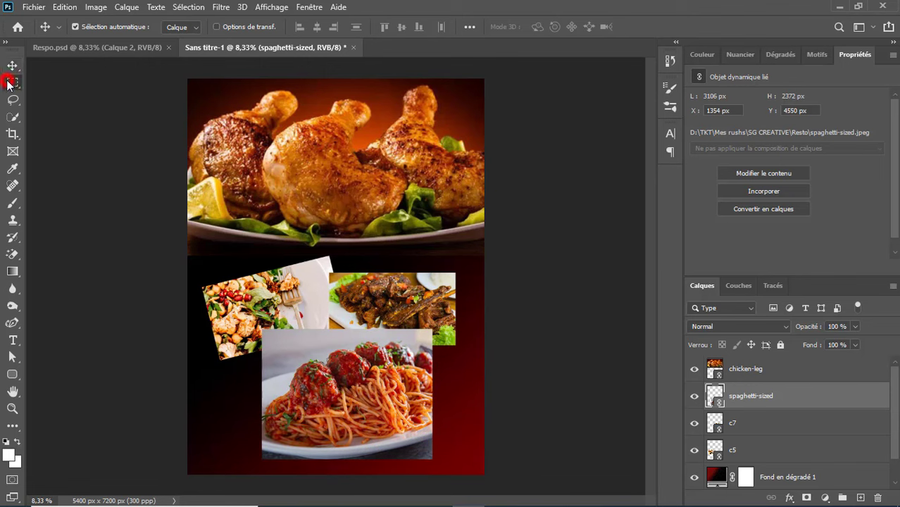
pyautogui.rightClick(782, 403)
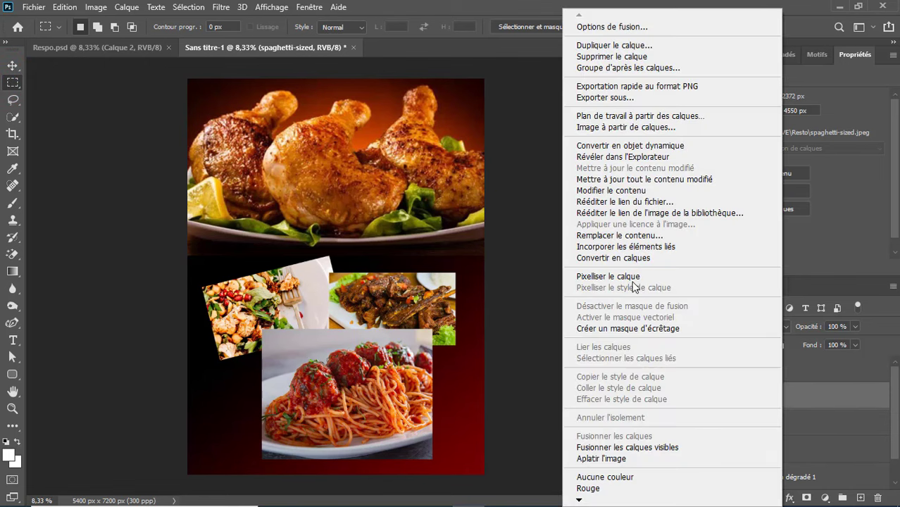
pyautogui.click(629, 277)
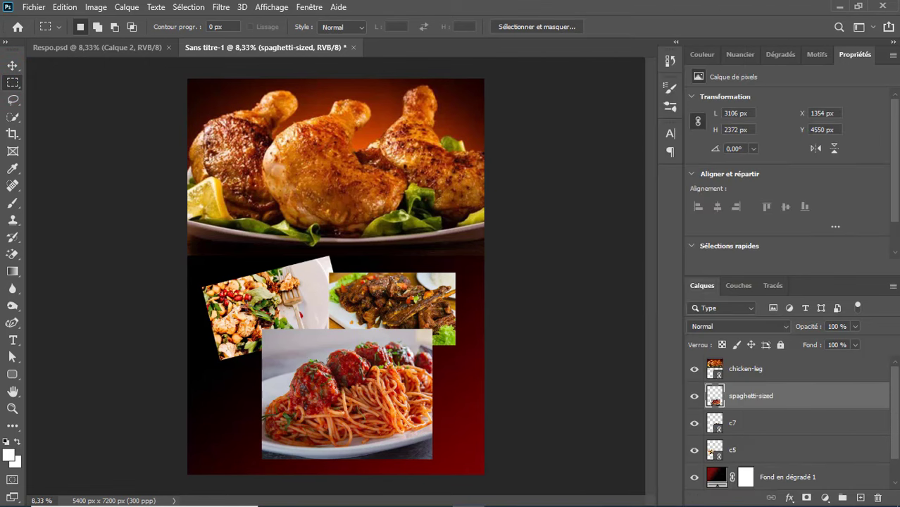
pyautogui.moveTo(235, 304); pyautogui.dragTo(454, 343)
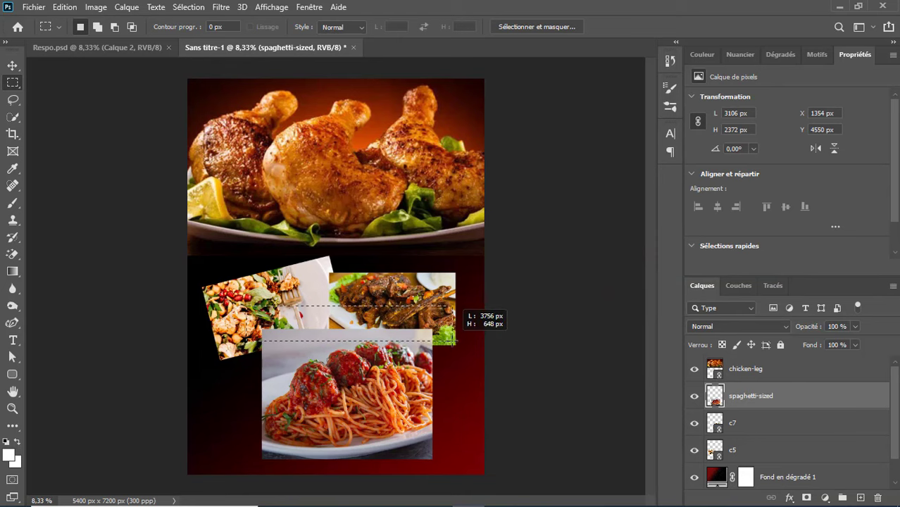
pyautogui.press('Delete')
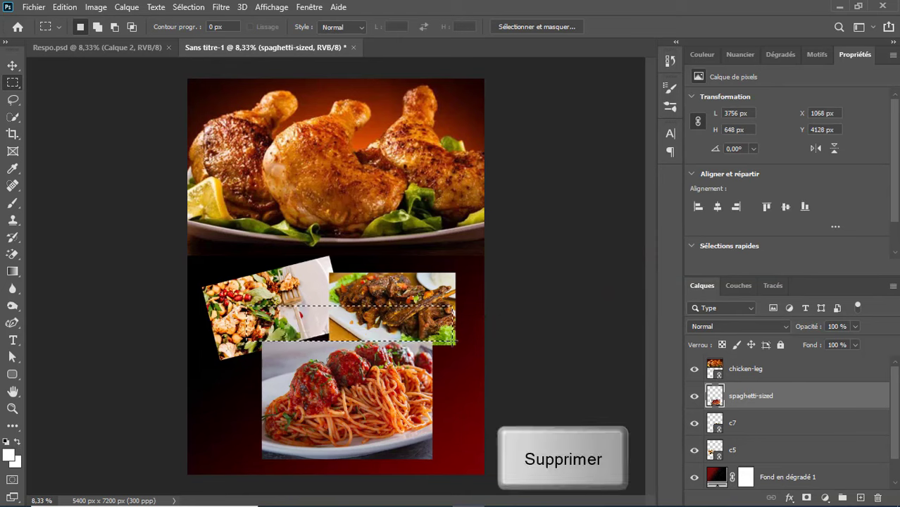
# Delete the spaghetti photo's bottom strip and deselect.
pyautogui.moveTo(195, 450); pyautogui.dragTo(454, 482)
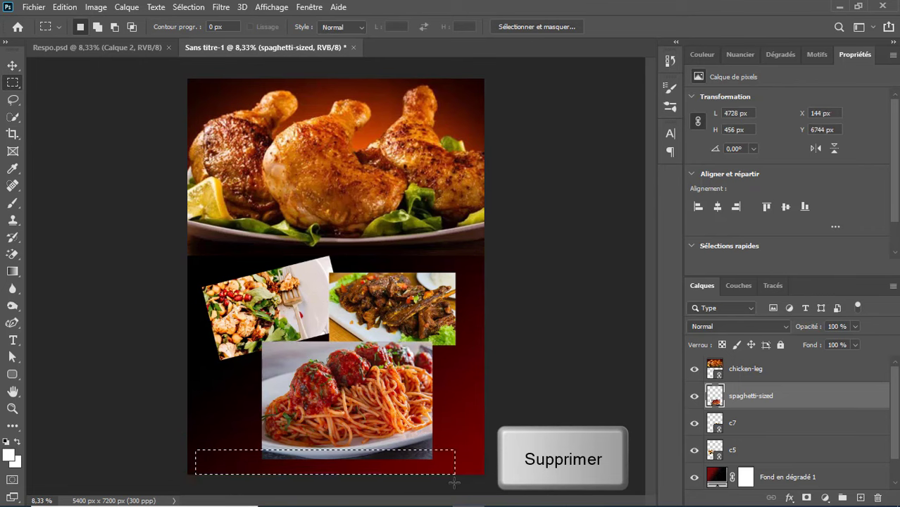
pyautogui.moveTo(334, 466); pyautogui.dragTo(345, 471)
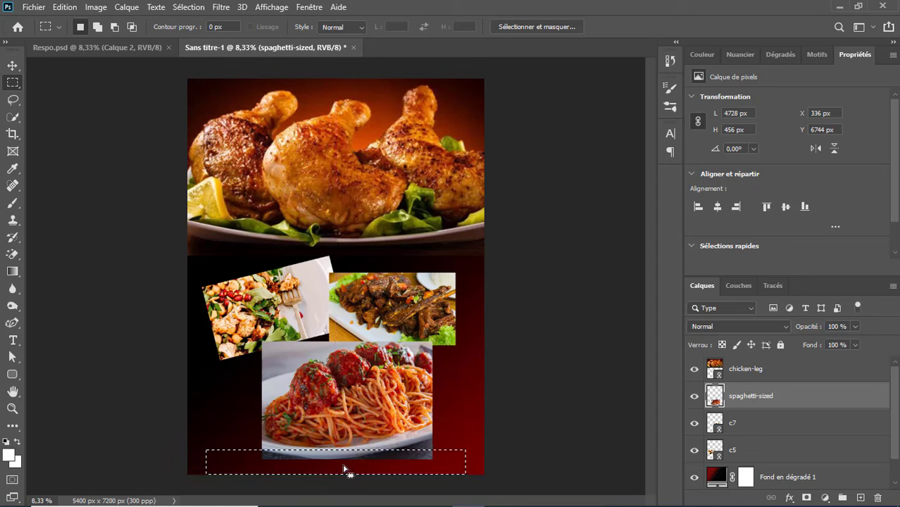
pyautogui.press('Delete')
pyautogui.hotkey('ctrl', 'd')
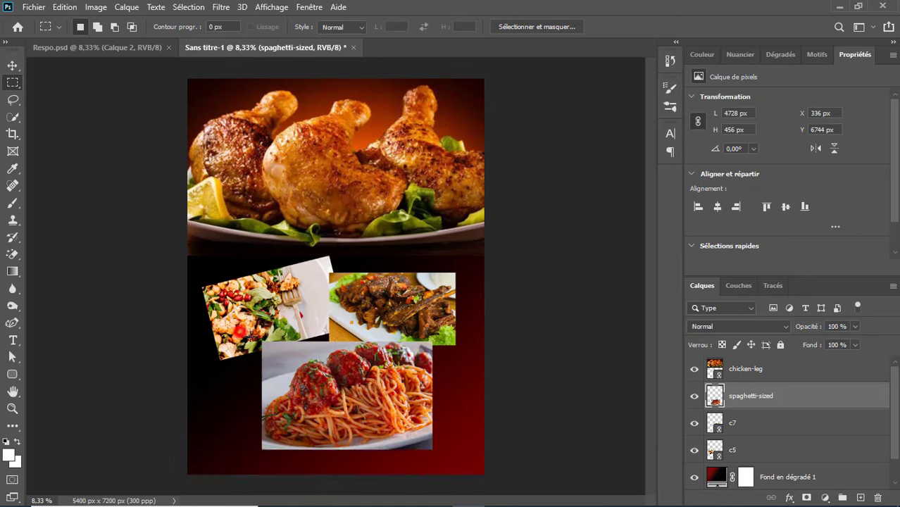
# Select the remaining overlap above the spaghetti, then deselect and return to the Move tool.
pyautogui.moveTo(233, 331); pyautogui.dragTo(423, 350)
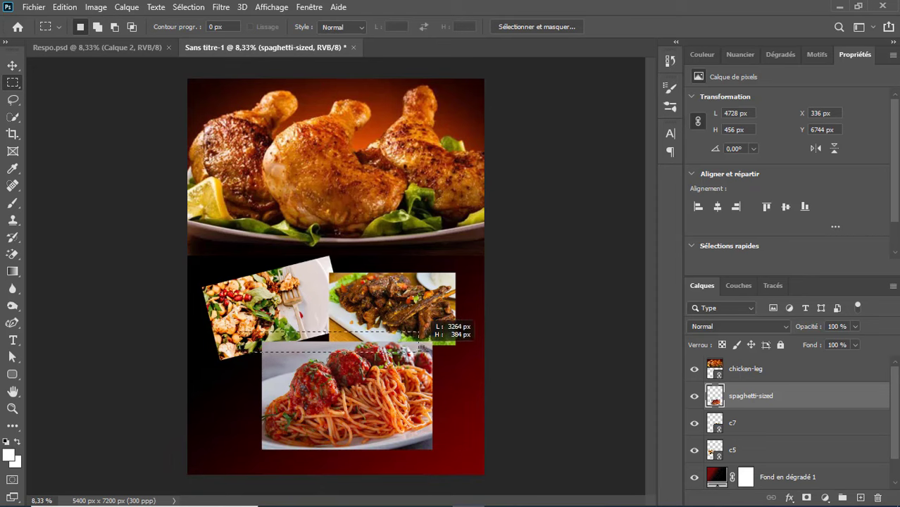
pyautogui.moveTo(423, 349); pyautogui.dragTo(445, 349)
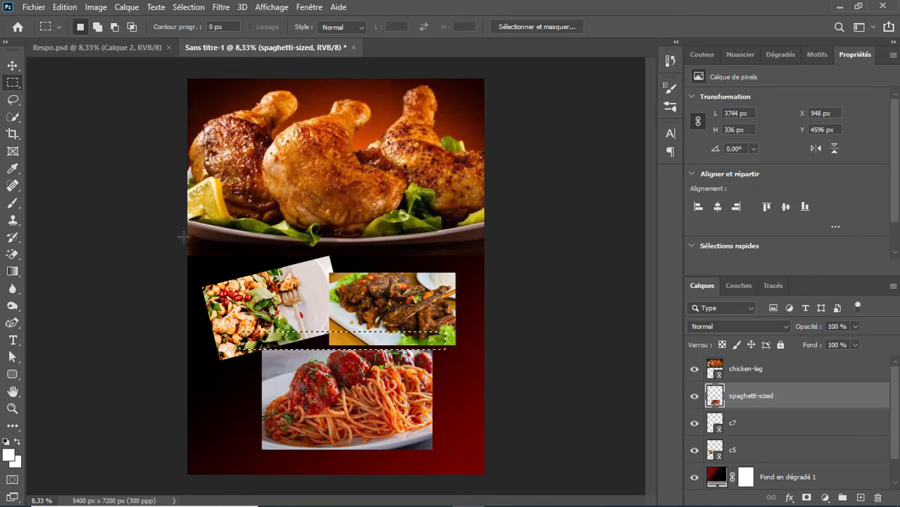
pyautogui.rightClick(301, 310)
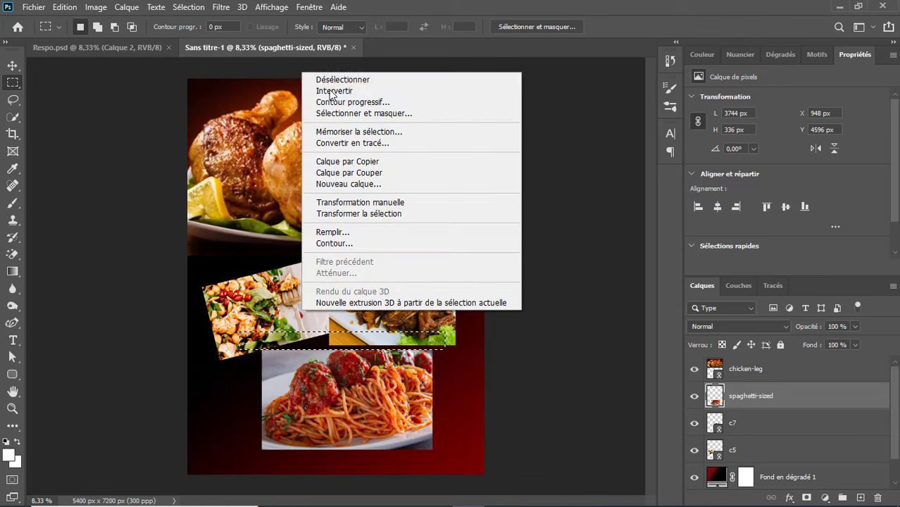
pyautogui.click(328, 80)
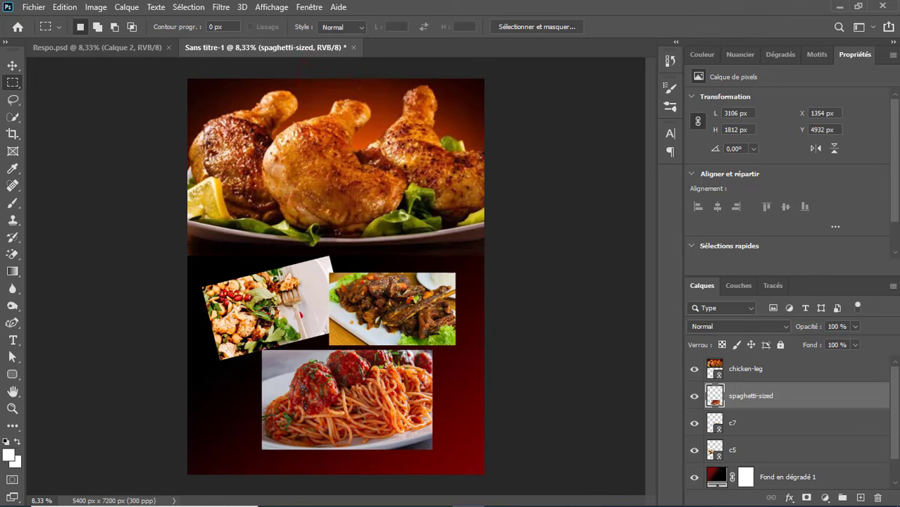
pyautogui.click(12, 66)
pyautogui.click(248, 307)
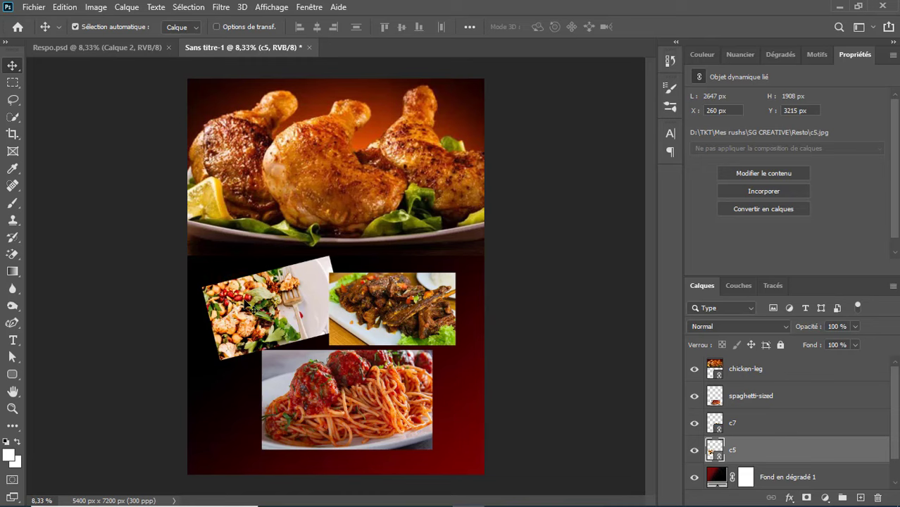
# Shrink the tilted c5 salad photo with Free Transform.
pyautogui.hotkey('ctrl', 't')
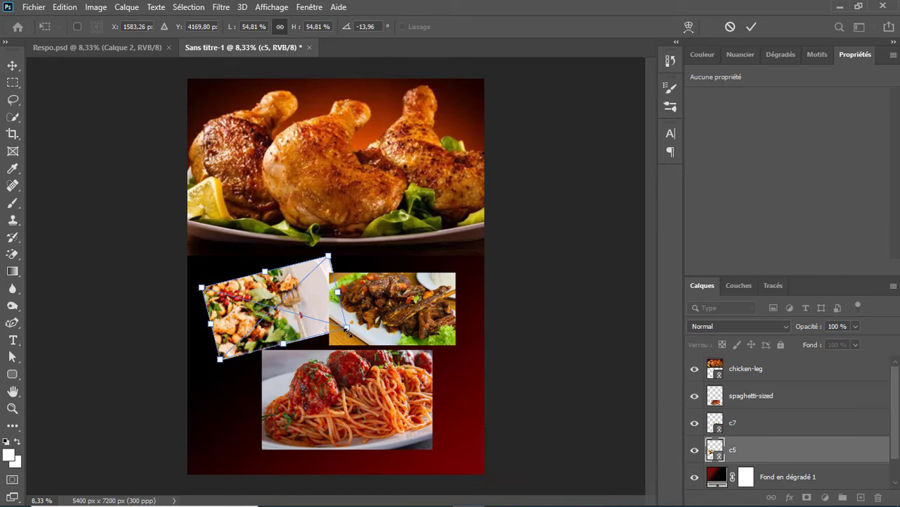
pyautogui.moveTo(348, 328); pyautogui.dragTo(284, 302)
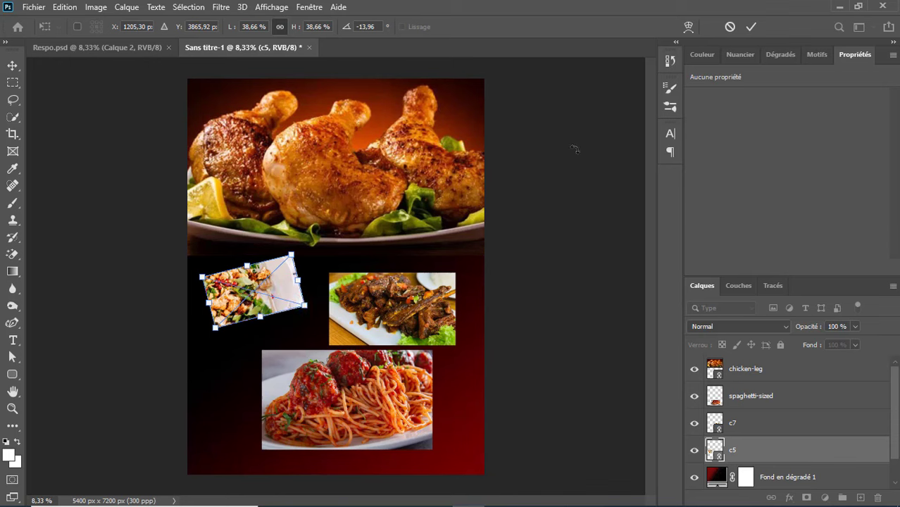
pyautogui.click(750, 27)
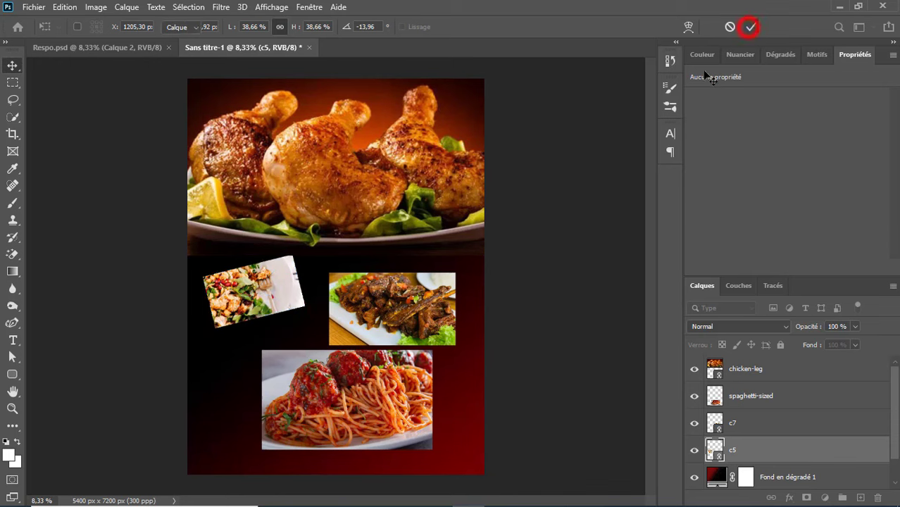
# Shrink the c7 beef photo to 43.09% and move it up beside the salad.
pyautogui.click(409, 317)
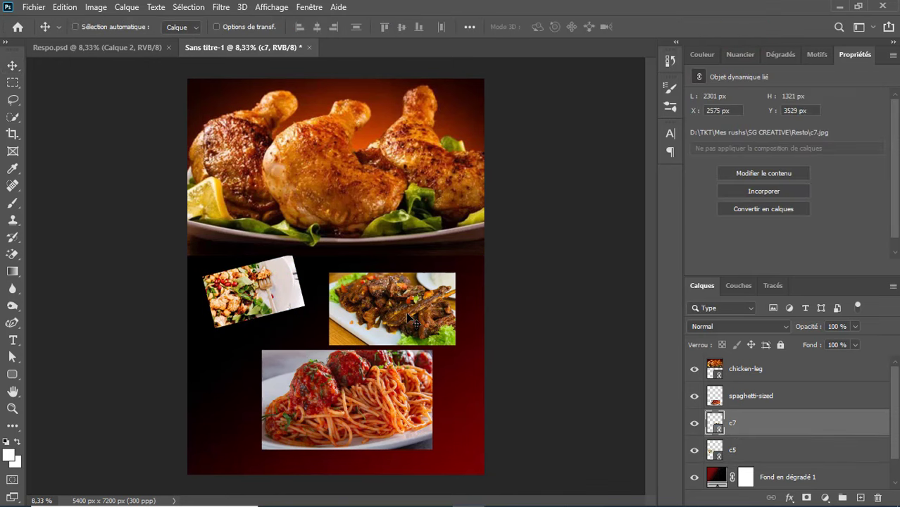
pyautogui.hotkey('ctrl', 't')
pyautogui.moveTo(455, 345); pyautogui.dragTo(432, 322)
pyautogui.moveTo(381, 310); pyautogui.dragTo(365, 299)
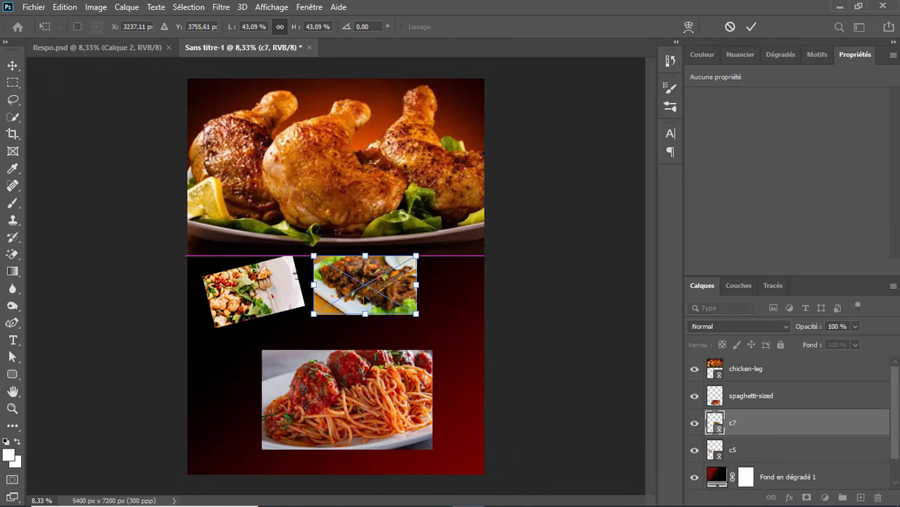
pyautogui.click(748, 27)
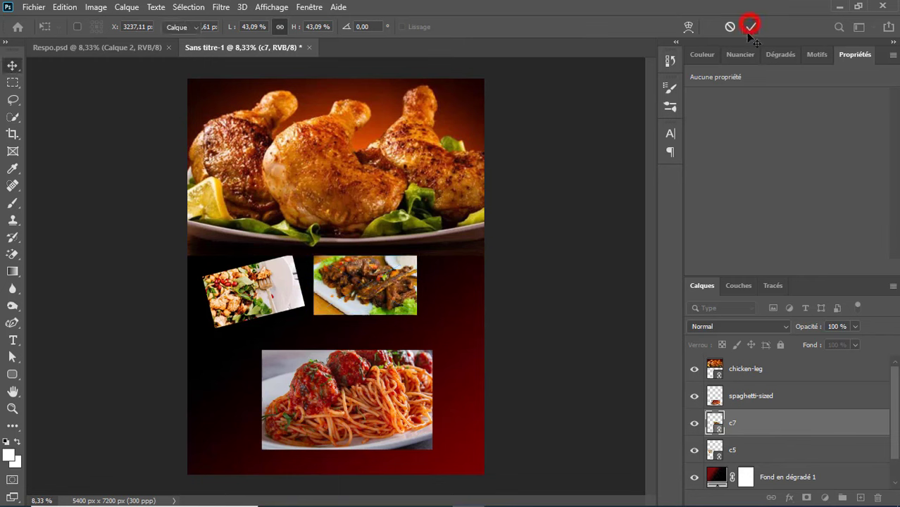
pyautogui.click(387, 426)
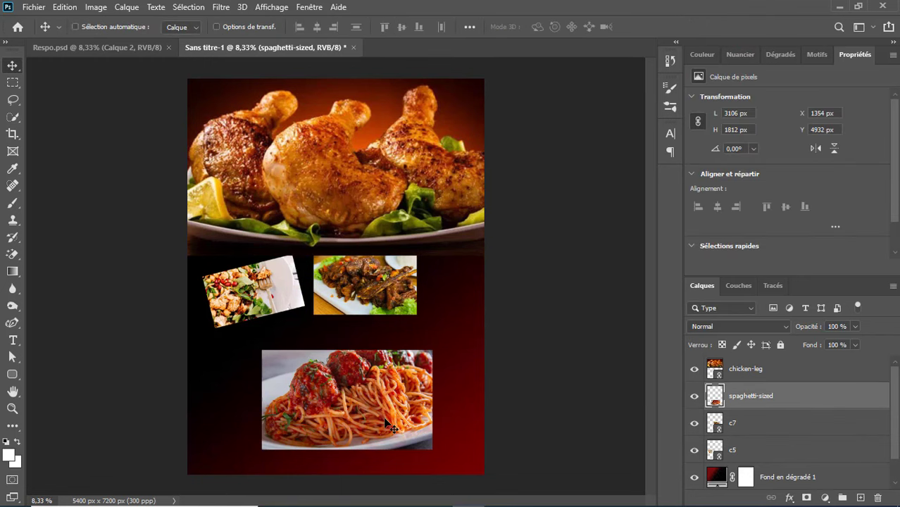
# Scale the spaghetti photo down and move it up beside the beef photo.
pyautogui.hotkey('ctrl', 't')
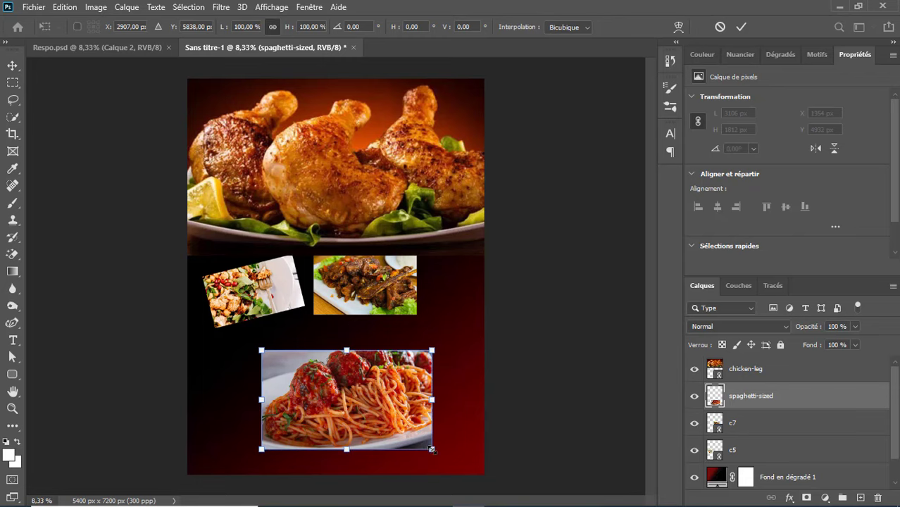
pyautogui.moveTo(431, 449); pyautogui.dragTo(365, 412)
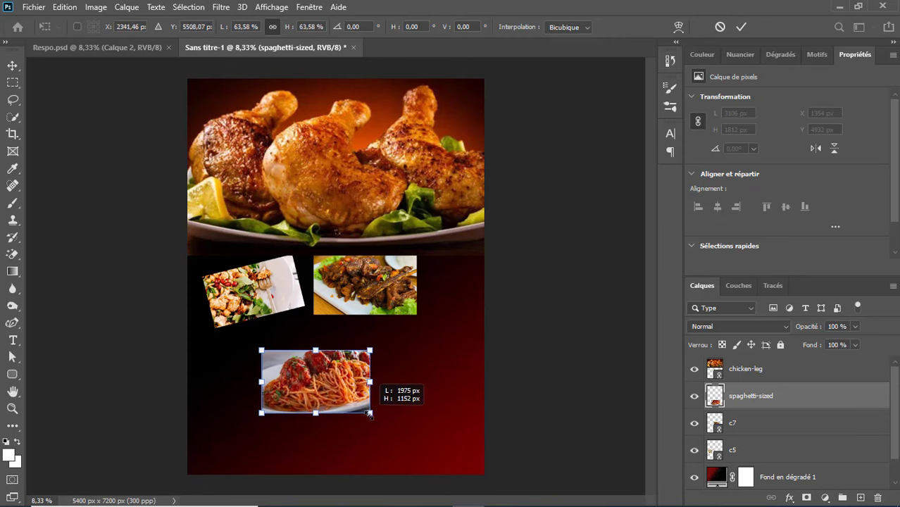
pyautogui.moveTo(326, 382); pyautogui.dragTo(438, 300)
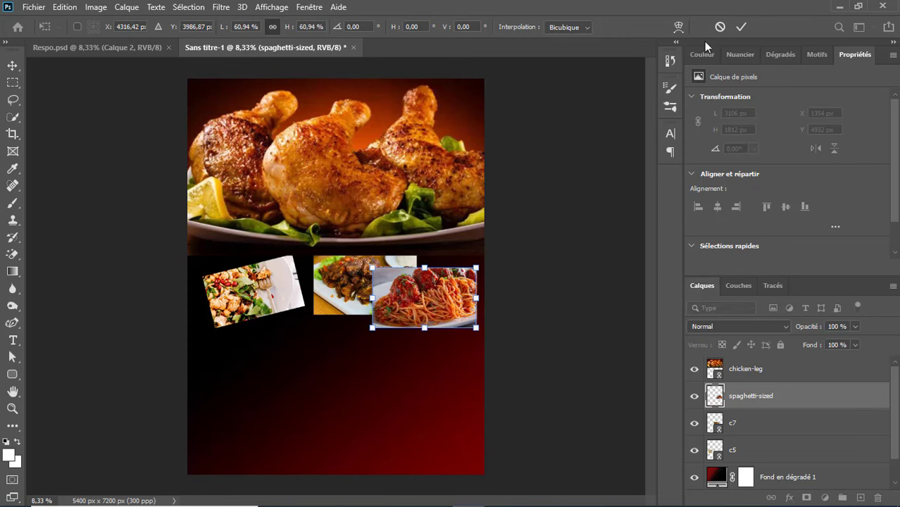
pyautogui.click(741, 27)
# Align the beef, spaghetti and salad photos into one row beneath the chicken.
pyautogui.click(350, 295)
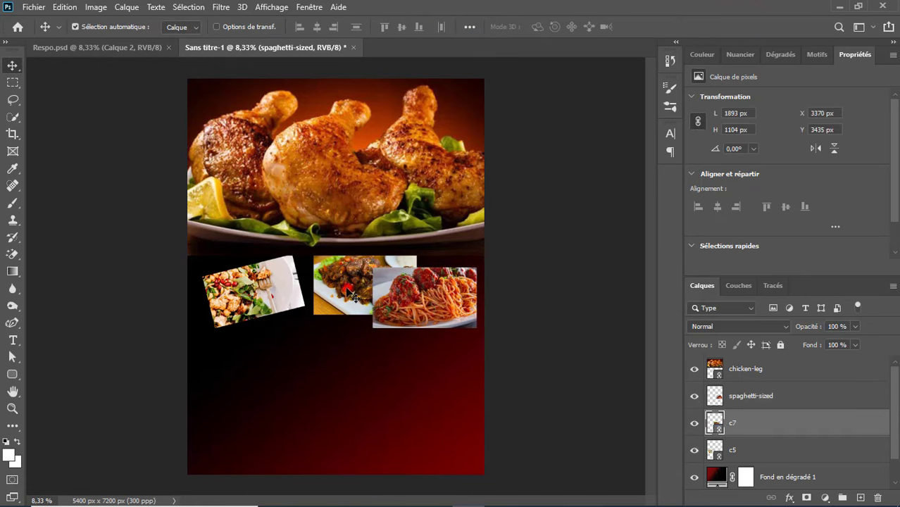
pyautogui.moveTo(350, 295); pyautogui.dragTo(319, 300)
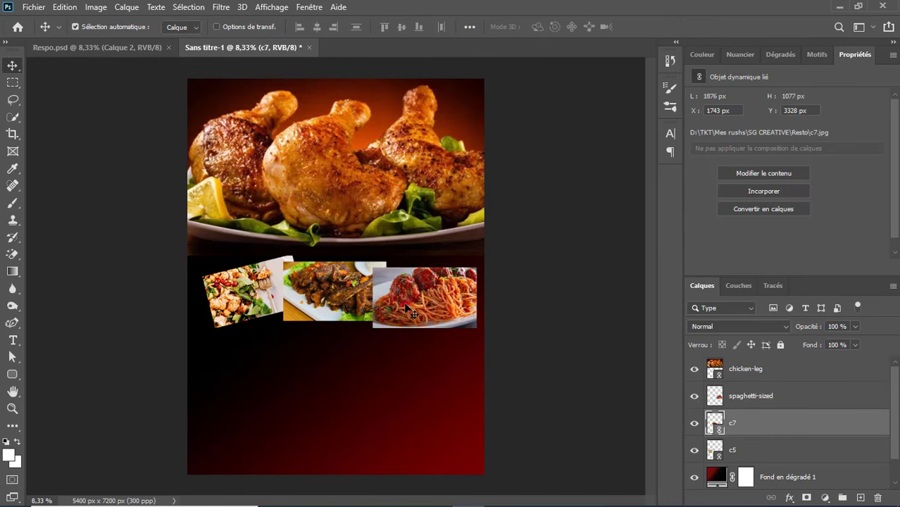
pyautogui.moveTo(407, 307); pyautogui.dragTo(407, 296)
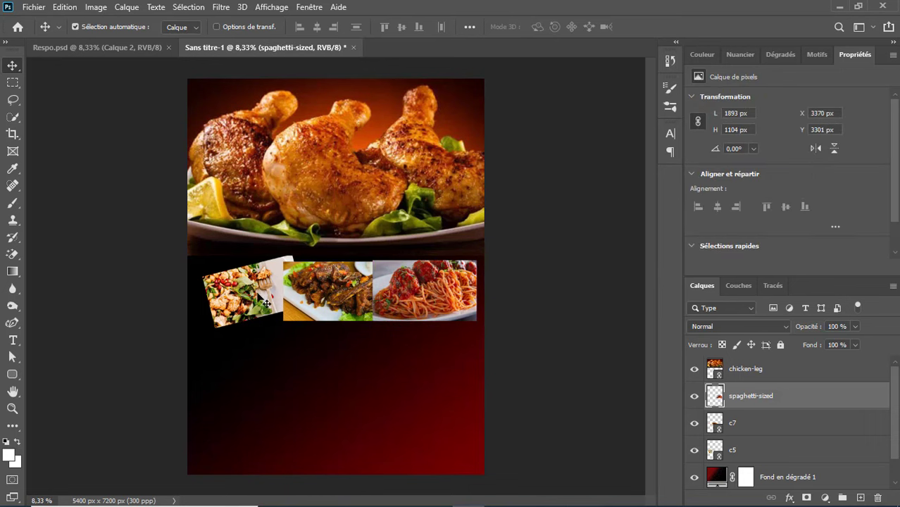
pyautogui.moveTo(266, 303); pyautogui.dragTo(251, 308)
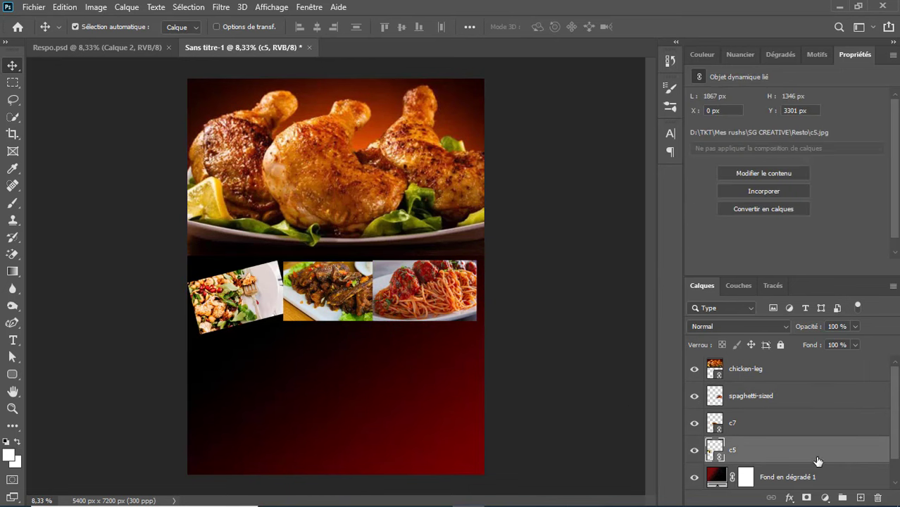
# Bring up the Style de calque dialog with blending options for the c5 salad layer.
pyautogui.rightClick(817, 460)
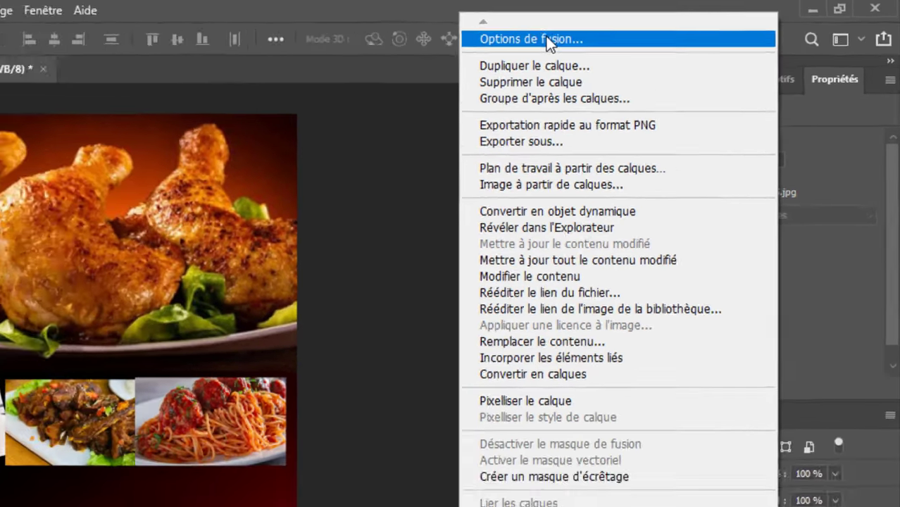
pyautogui.click(655, 24)
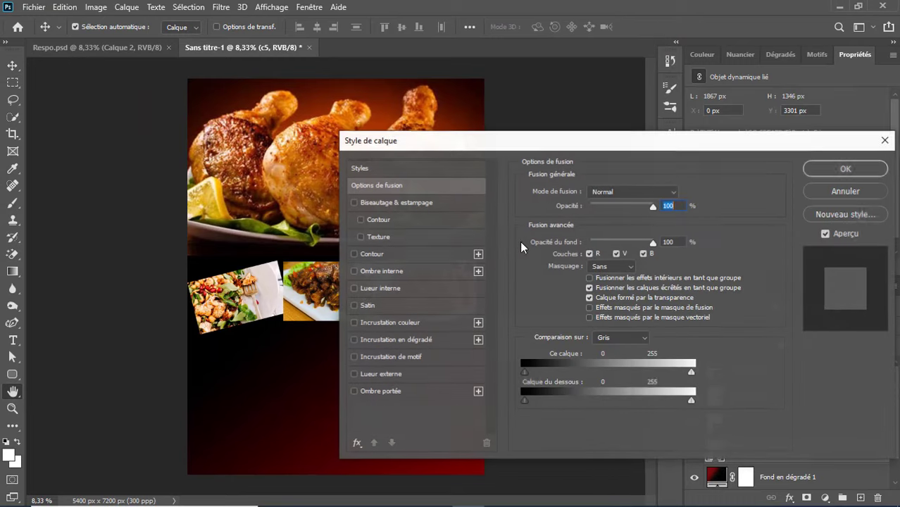
pyautogui.click(829, 195)
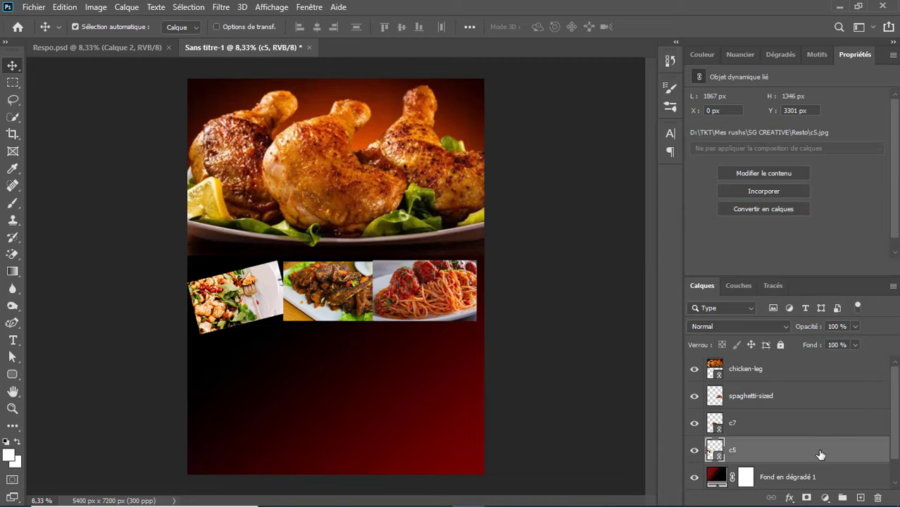
pyautogui.doubleClick(821, 453)
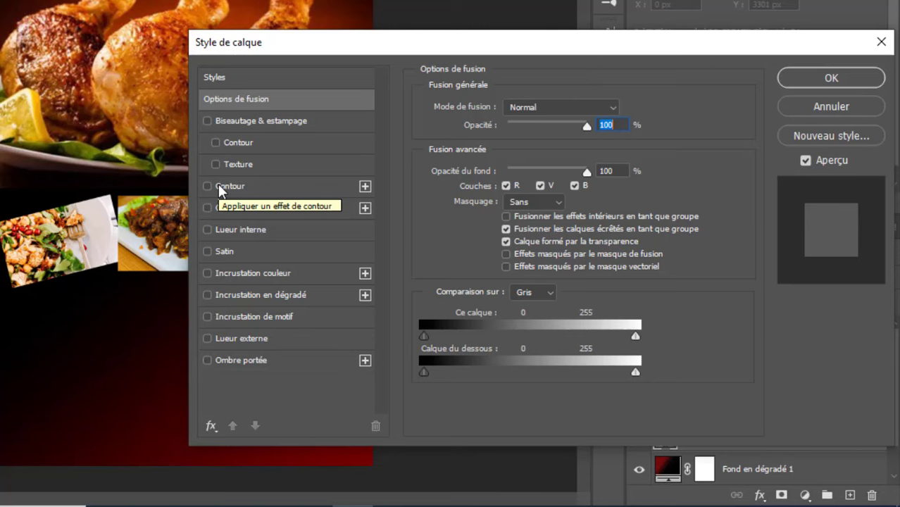
# Add a 21 px Extérieur Contour to the salad photo, filled with an orange gradient preset.
pyautogui.click(208, 187)
pyautogui.click(235, 188)
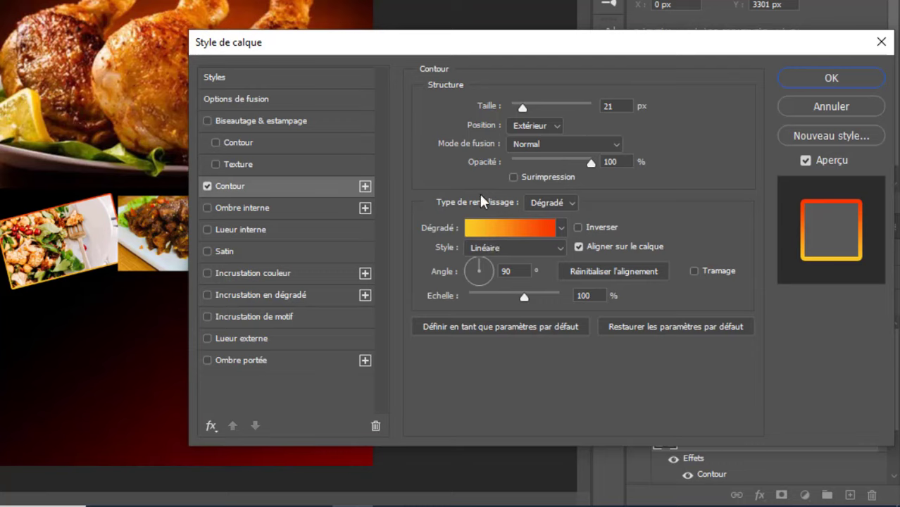
pyautogui.click(570, 203)
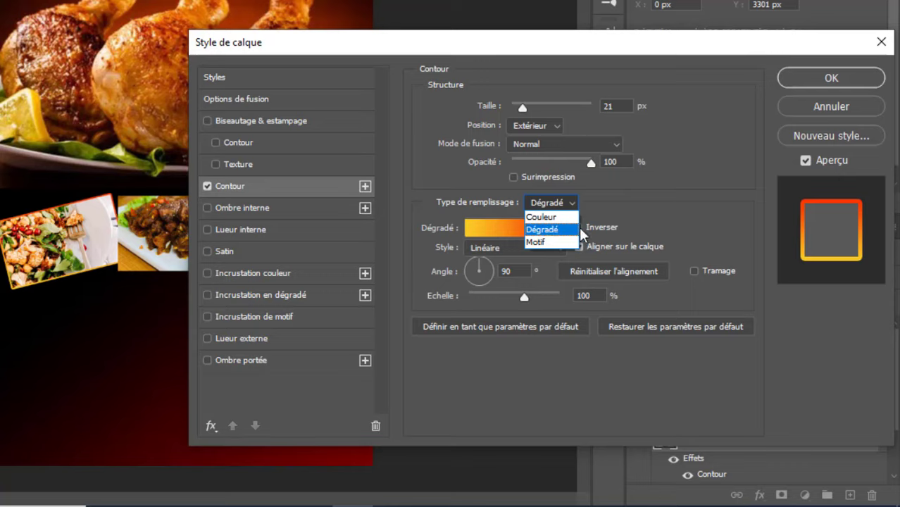
pyautogui.click(552, 230)
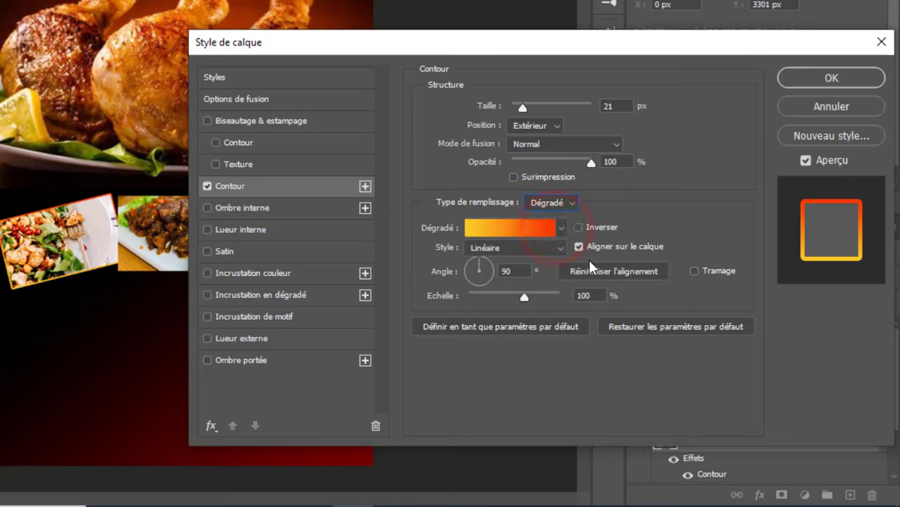
pyautogui.click(561, 228)
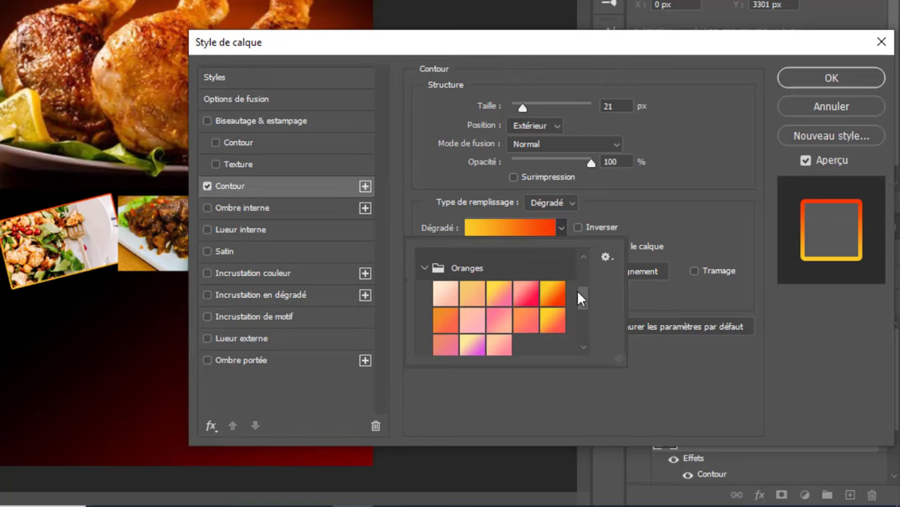
pyautogui.moveTo(582, 301)
pyautogui.mouseDown()
pyautogui.moveTo(581, 270)
pyautogui.moveTo(582, 336)
pyautogui.moveTo(582, 298)
pyautogui.moveTo(583, 307)
pyautogui.mouseUp()
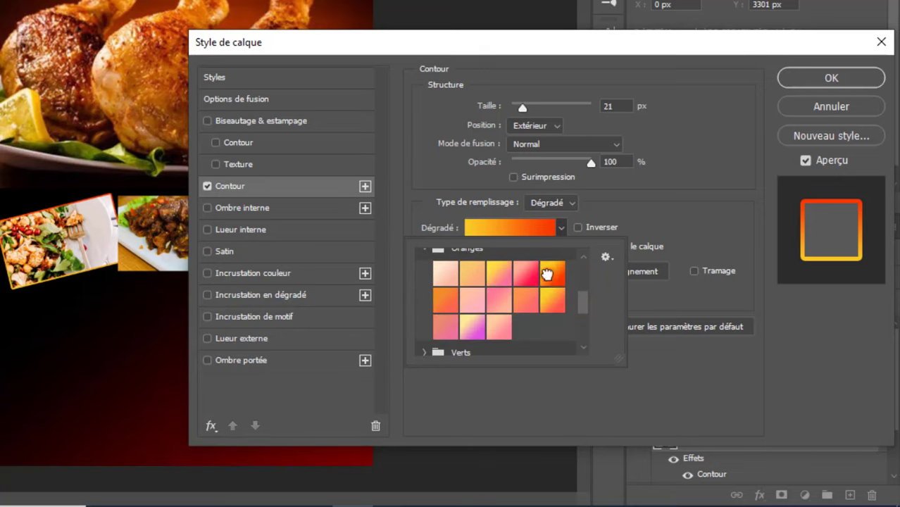
pyautogui.click(547, 274)
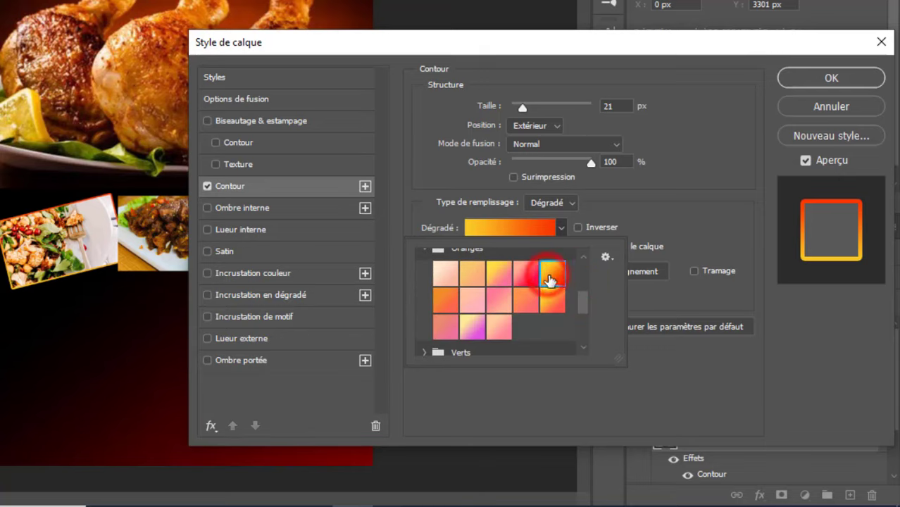
pyautogui.click(649, 217)
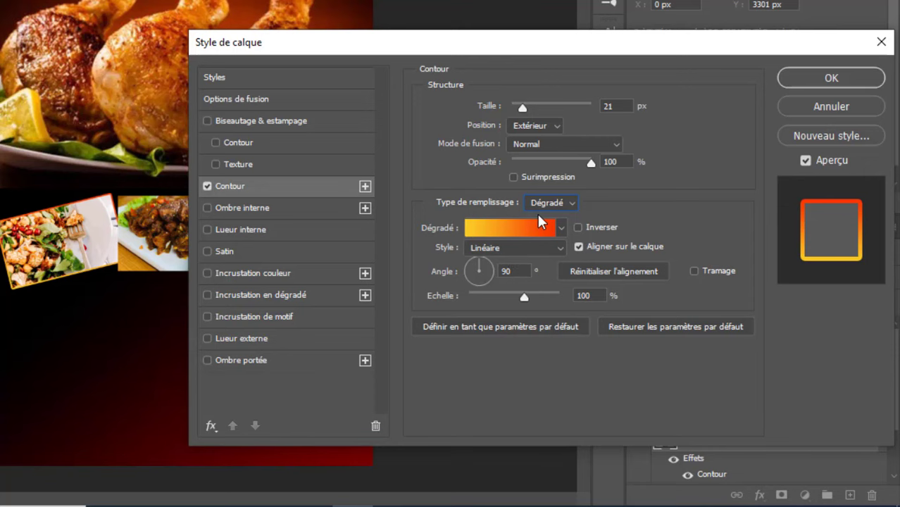
pyautogui.click(813, 79)
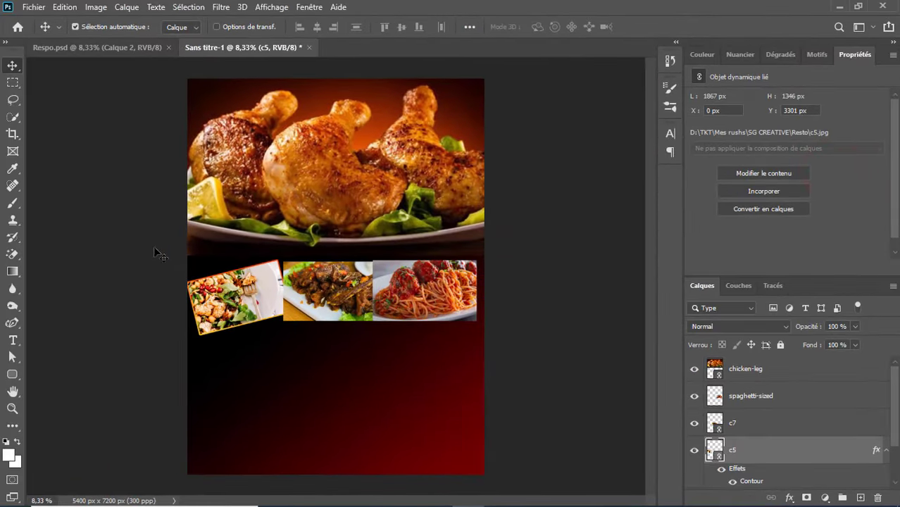
# Move the meat photo aside and copy the c5 salad photo's gradient stroke layer style.
pyautogui.moveTo(292, 299); pyautogui.dragTo(286, 338)
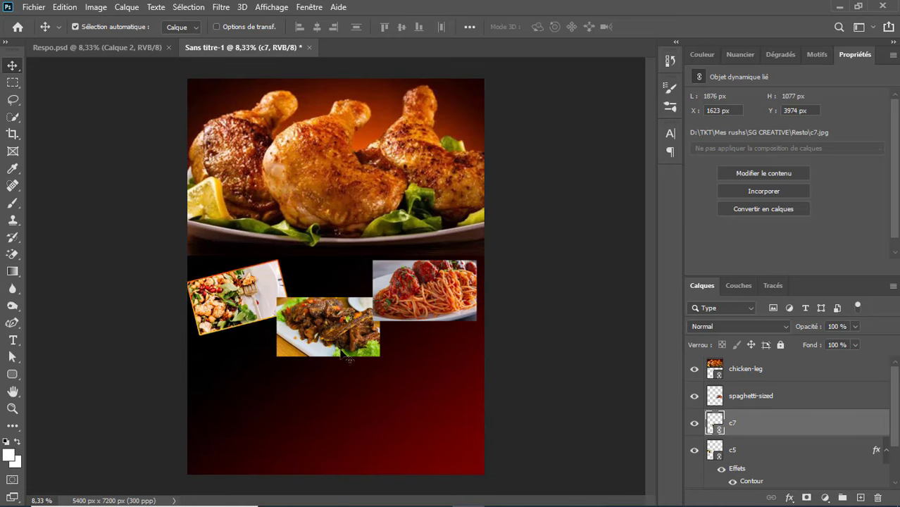
pyautogui.click(219, 288)
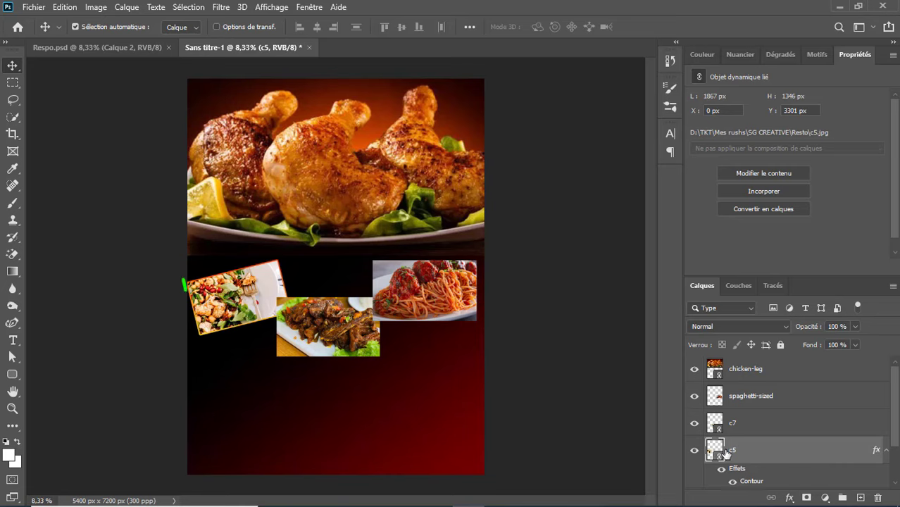
pyautogui.click(695, 454)
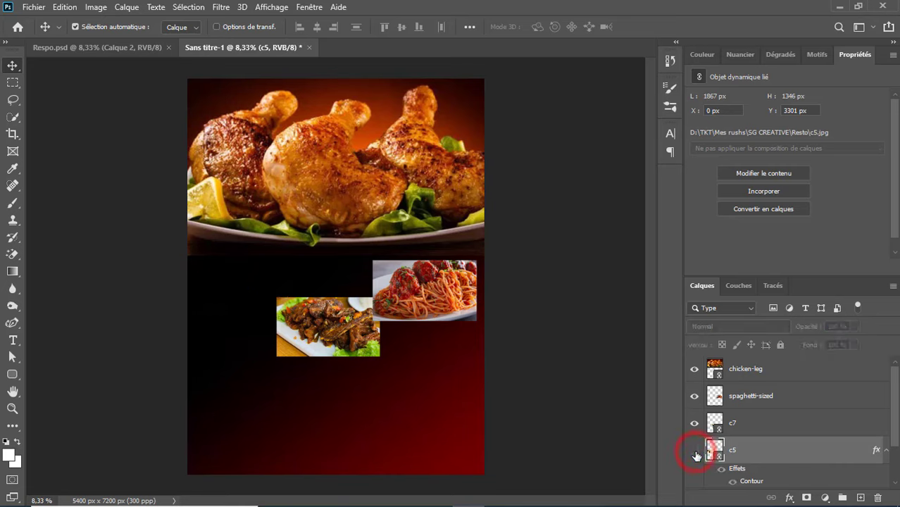
pyautogui.click(694, 451)
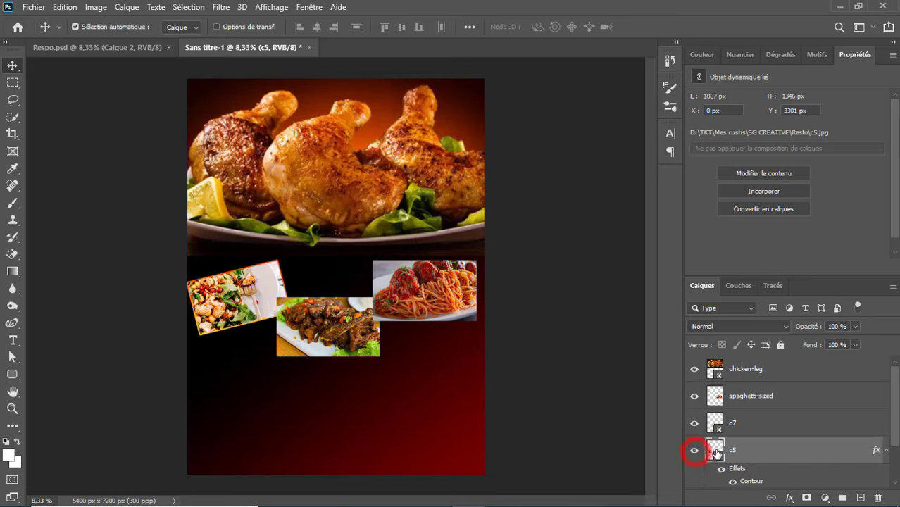
pyautogui.rightClick(774, 454)
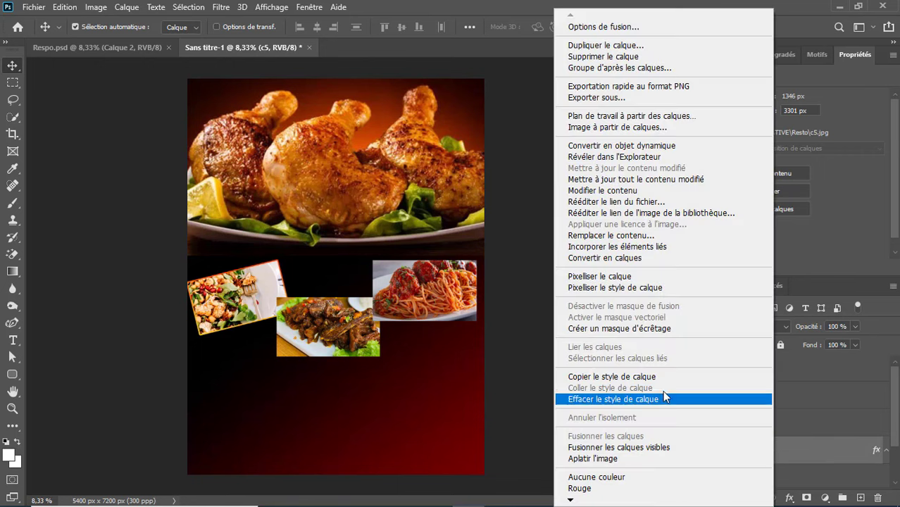
pyautogui.click(659, 376)
# Paste the stroke style onto the spaghetti photo and return the meat photo to the row.
pyautogui.moveTo(328, 327); pyautogui.dragTo(284, 364)
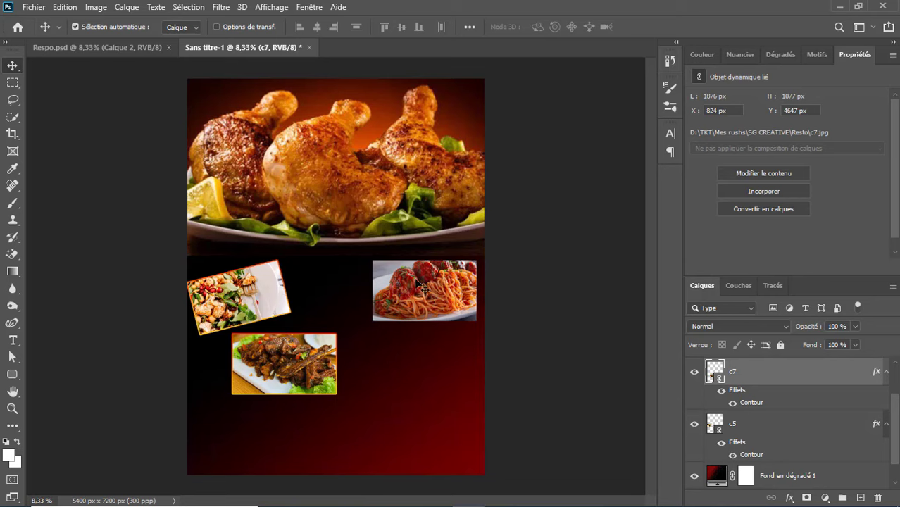
pyautogui.moveTo(421, 285); pyautogui.dragTo(424, 287)
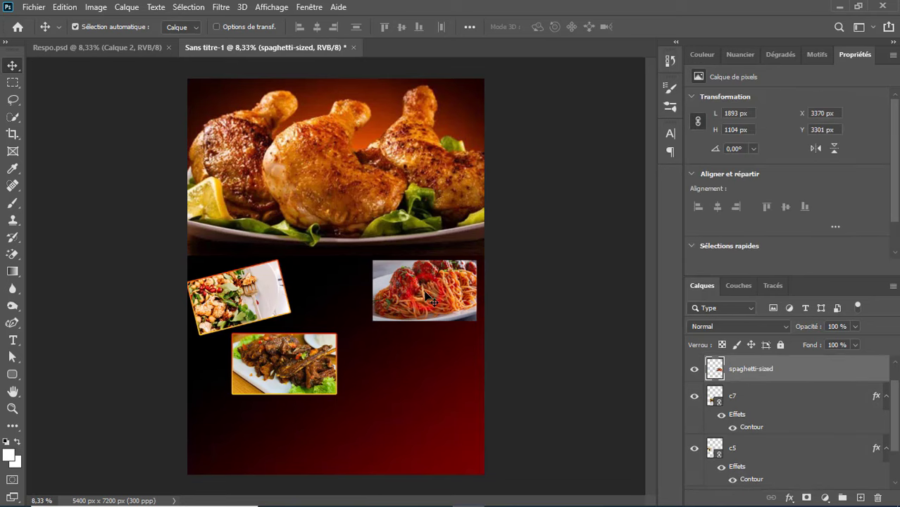
pyautogui.rightClick(789, 371)
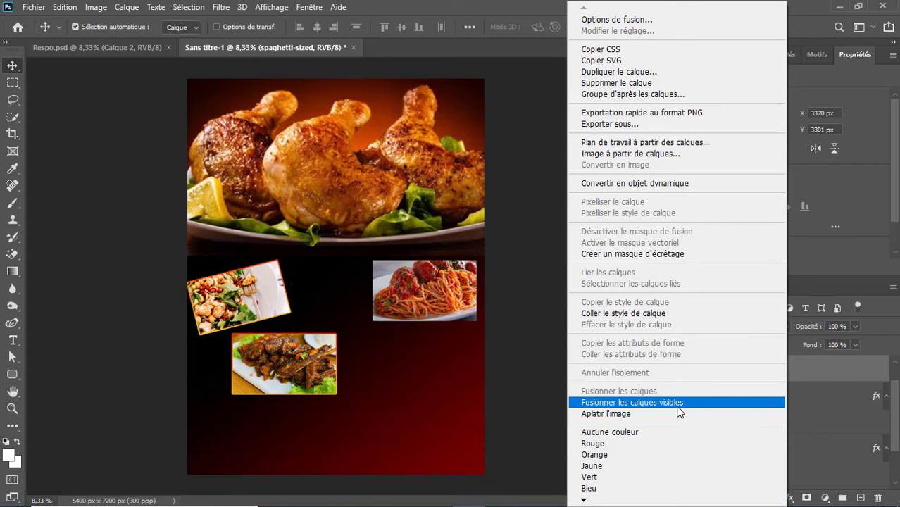
pyautogui.click(614, 314)
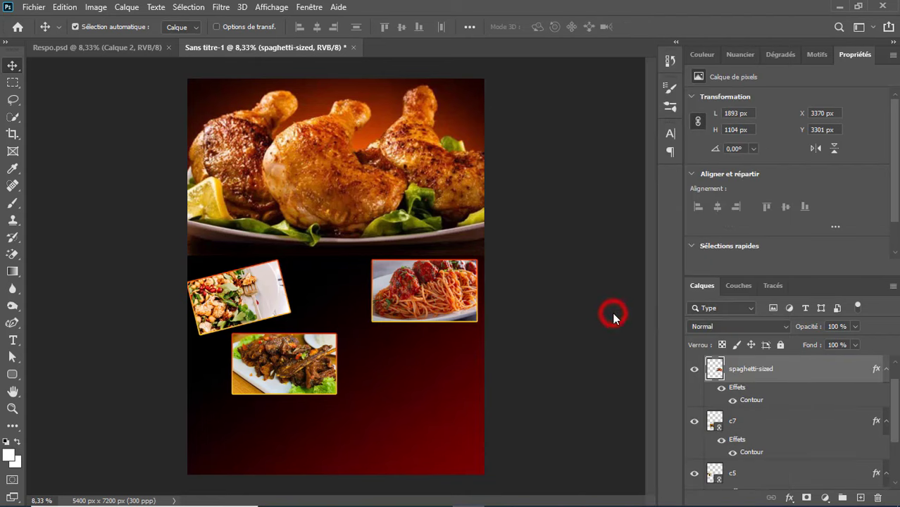
pyautogui.moveTo(282, 380)
pyautogui.mouseDown()
pyautogui.moveTo(325, 380)
pyautogui.moveTo(320, 305)
pyautogui.mouseUp()
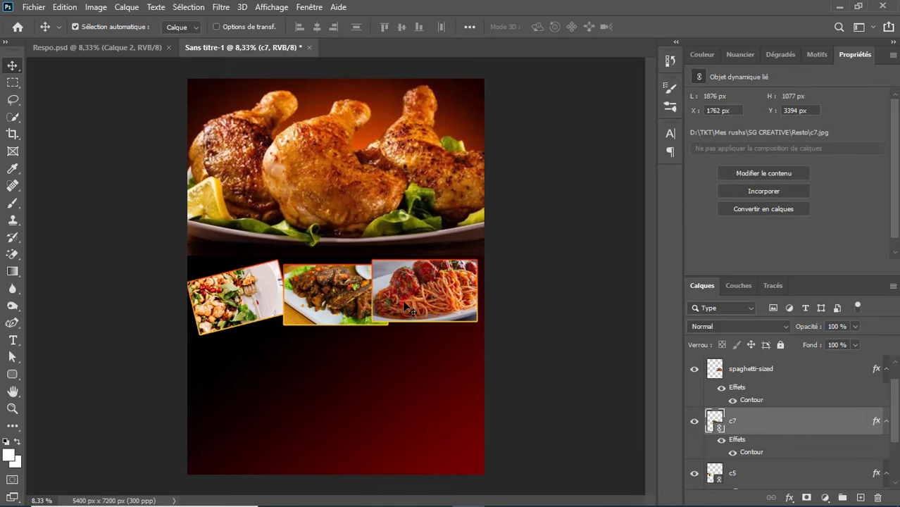
# Tilt the spaghetti photo one way and the meat photo the other way.
pyautogui.moveTo(400, 308); pyautogui.dragTo(399, 316)
pyautogui.hotkey('ctrl', 't')
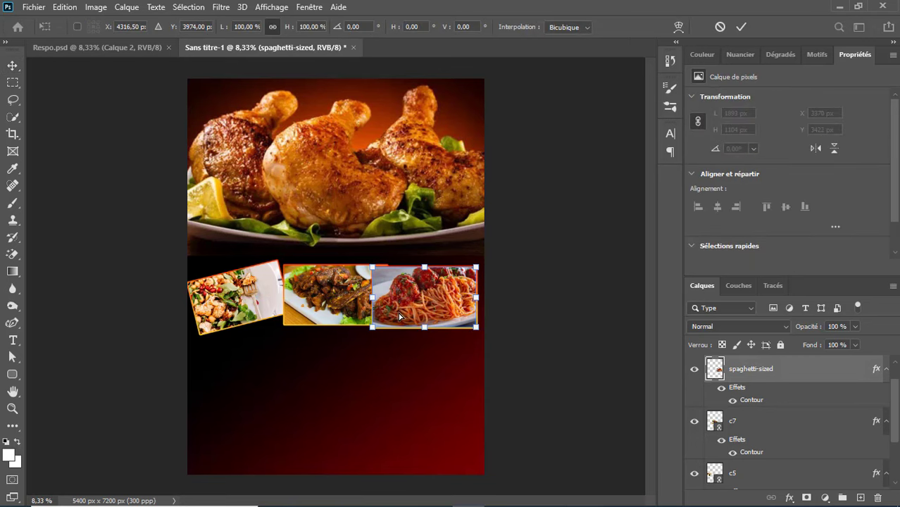
pyautogui.moveTo(464, 254); pyautogui.dragTo(469, 265)
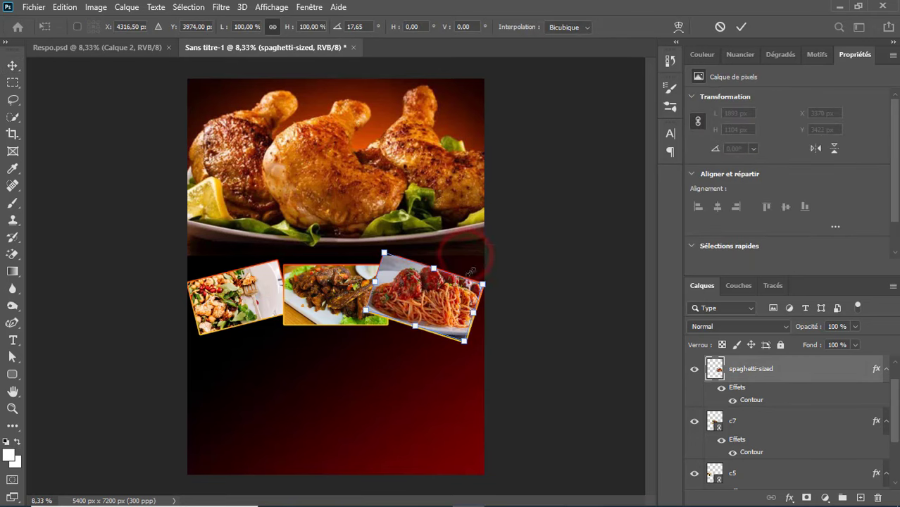
pyautogui.press('Return')
pyautogui.moveTo(788, 422); pyautogui.dragTo(787, 387)
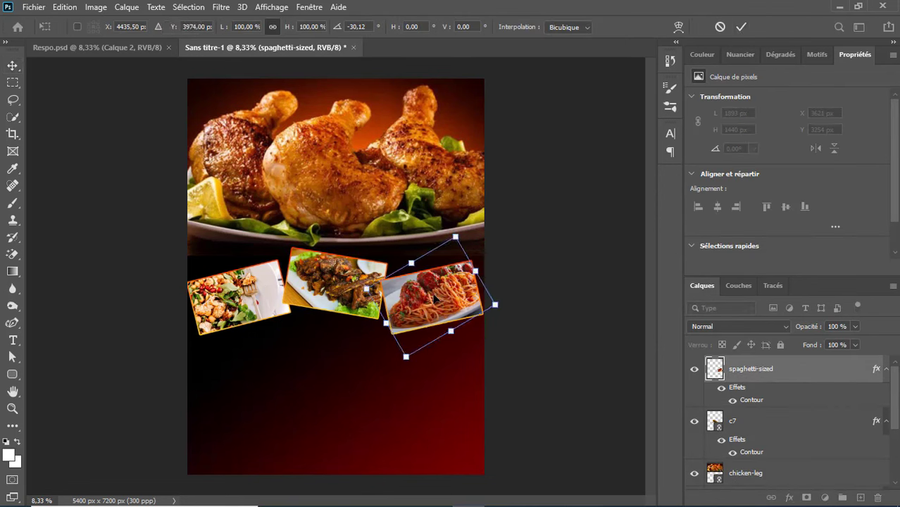
pyautogui.click(750, 26)
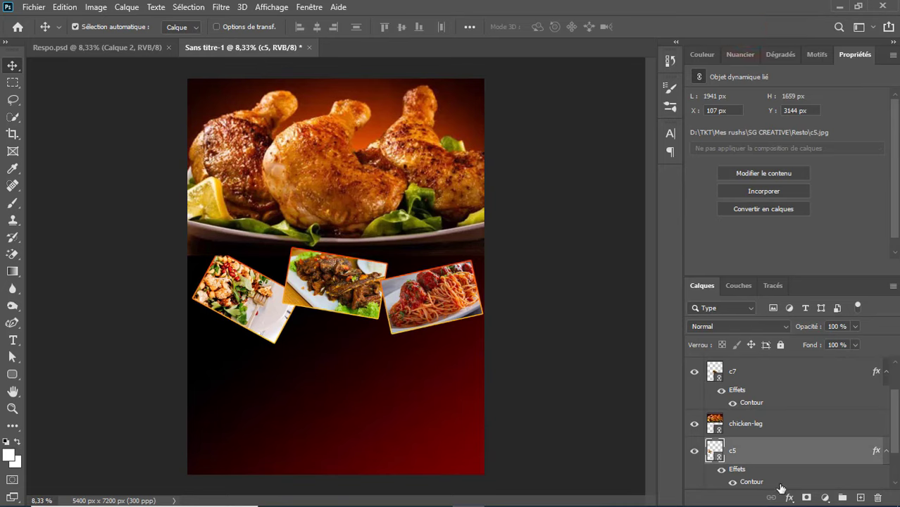
# Stack c5 above c7 and reduce the salad photo's tilt to a slight angle.
pyautogui.moveTo(773, 451); pyautogui.dragTo(772, 364)
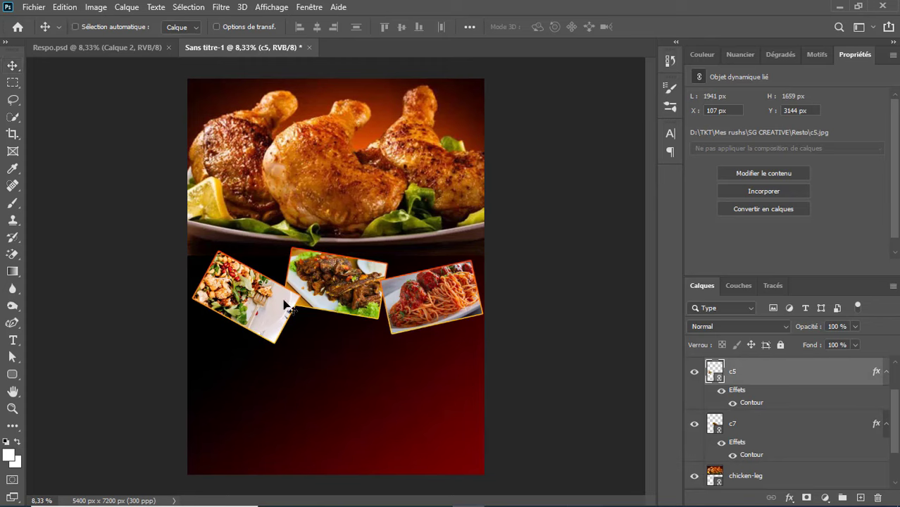
pyautogui.hotkey('ctrl', 't')
pyautogui.moveTo(331, 324); pyautogui.dragTo(329, 272)
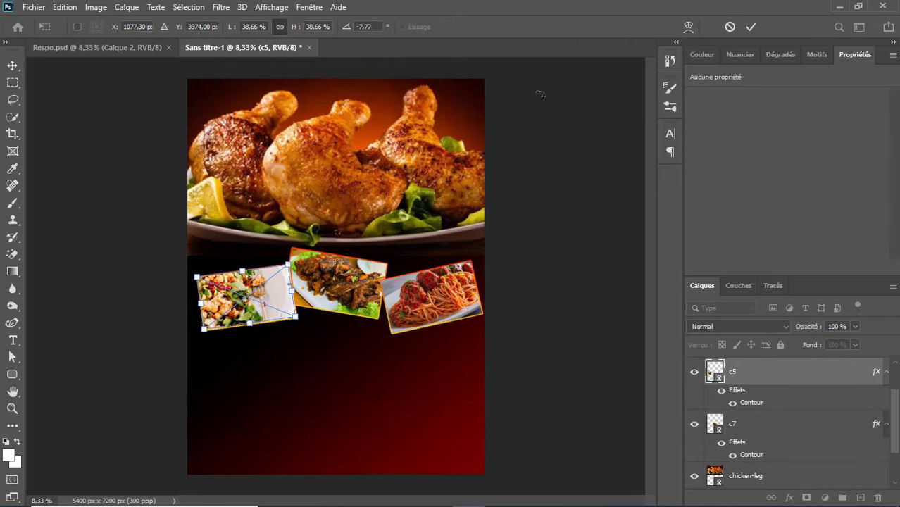
pyautogui.click(751, 26)
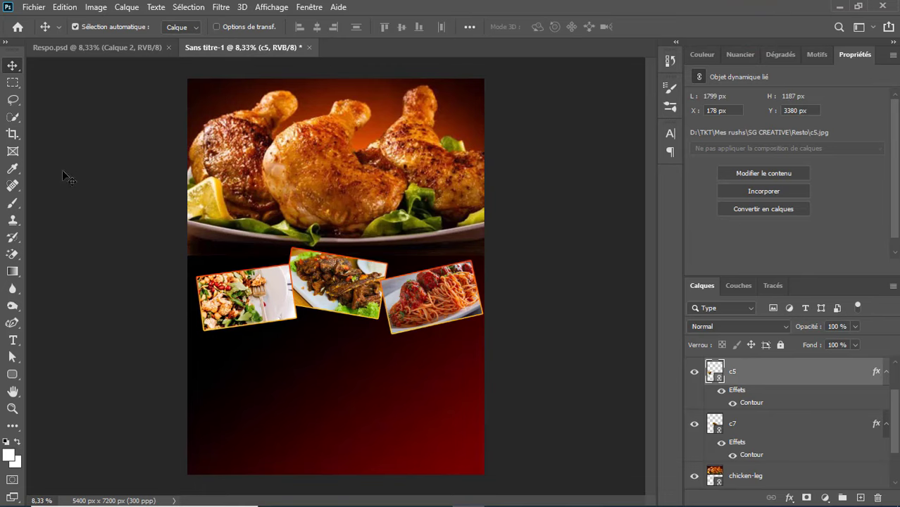
# Set the Brush tool to the rough wc2 tip at 100 px, dismissing the smart-object warning.
pyautogui.click(10, 205)
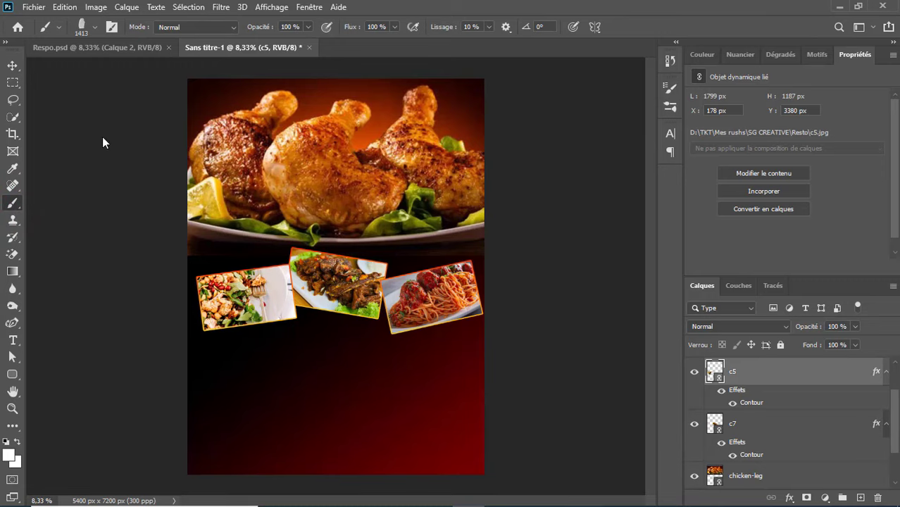
pyautogui.click(111, 28)
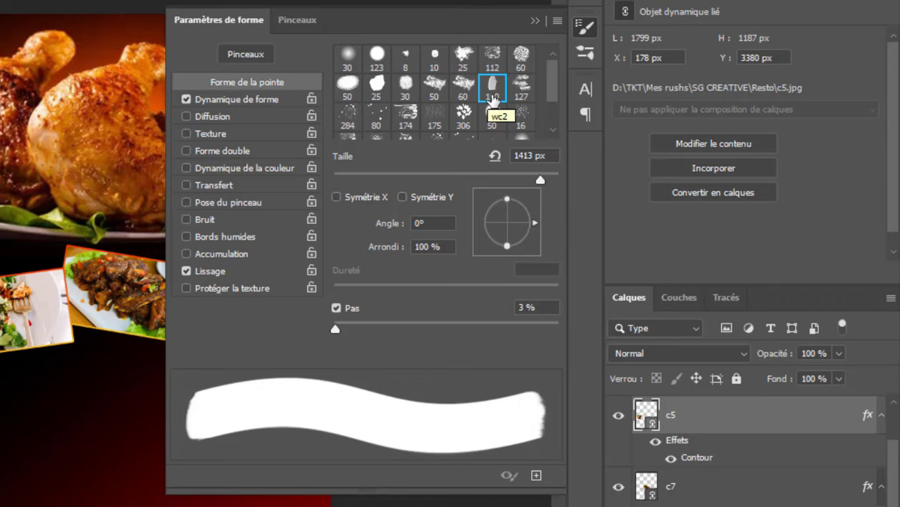
pyautogui.click(491, 90)
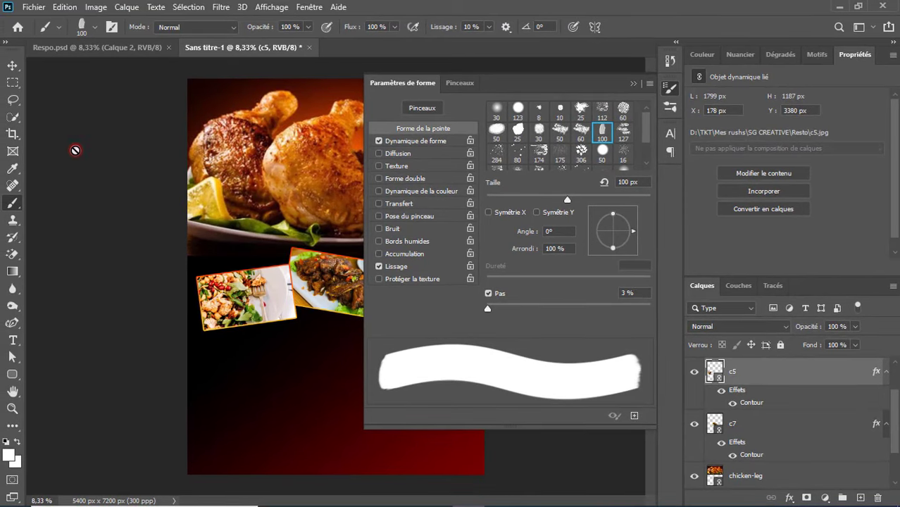
pyautogui.click(75, 149)
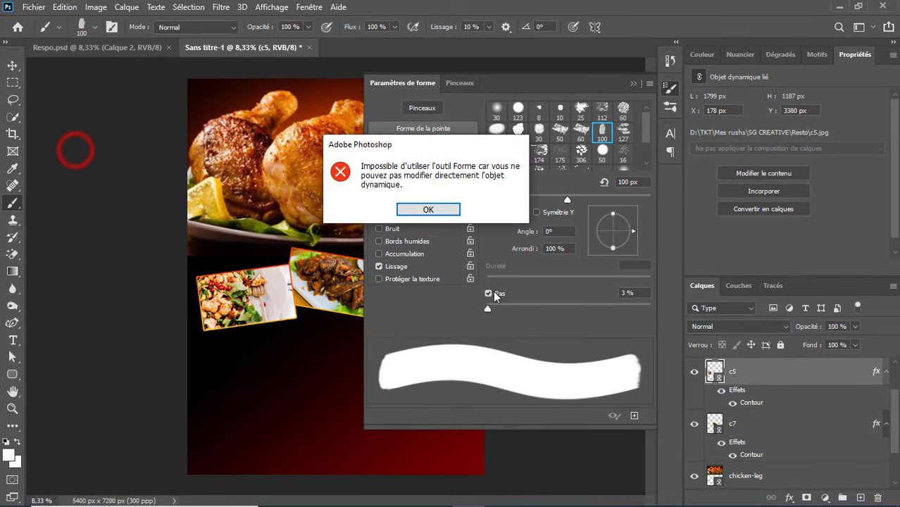
pyautogui.click(426, 209)
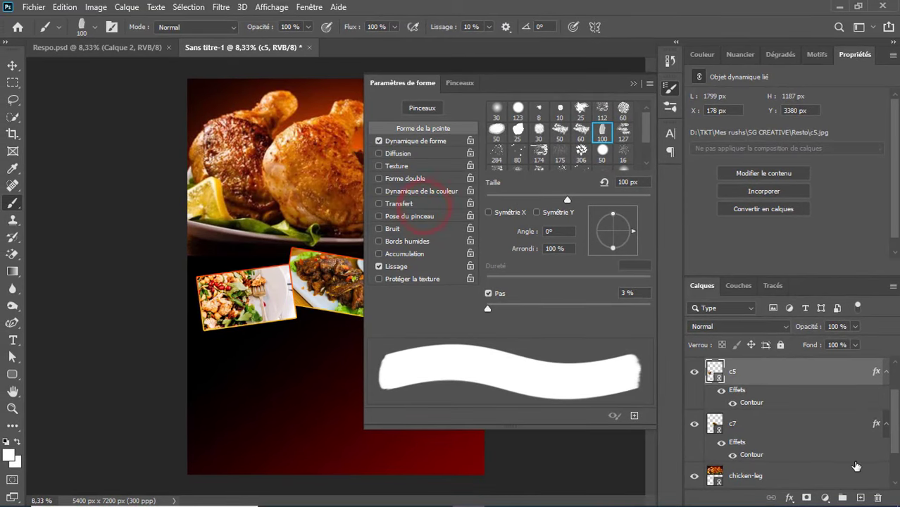
# Add a new empty layer, Calque 1, above the c5 salad photo.
pyautogui.click(860, 498)
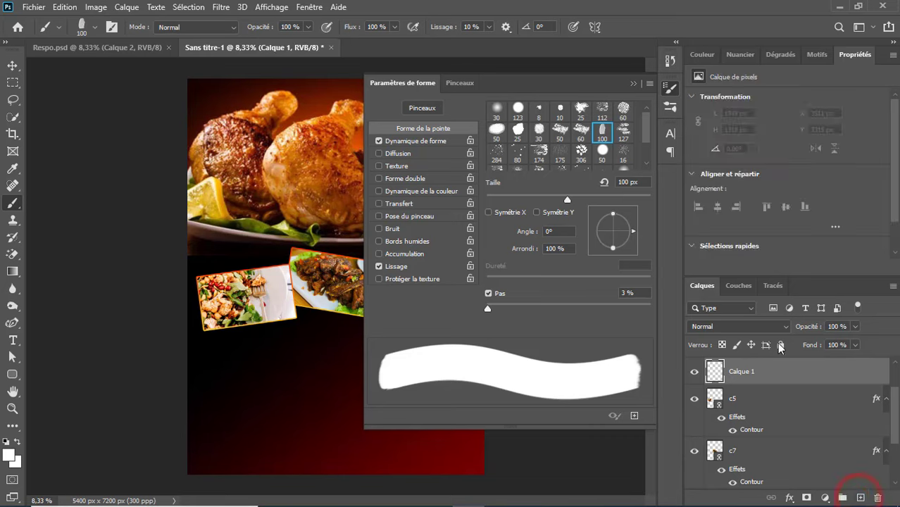
pyautogui.click(778, 378)
pyautogui.click(110, 278)
pyautogui.click(630, 85)
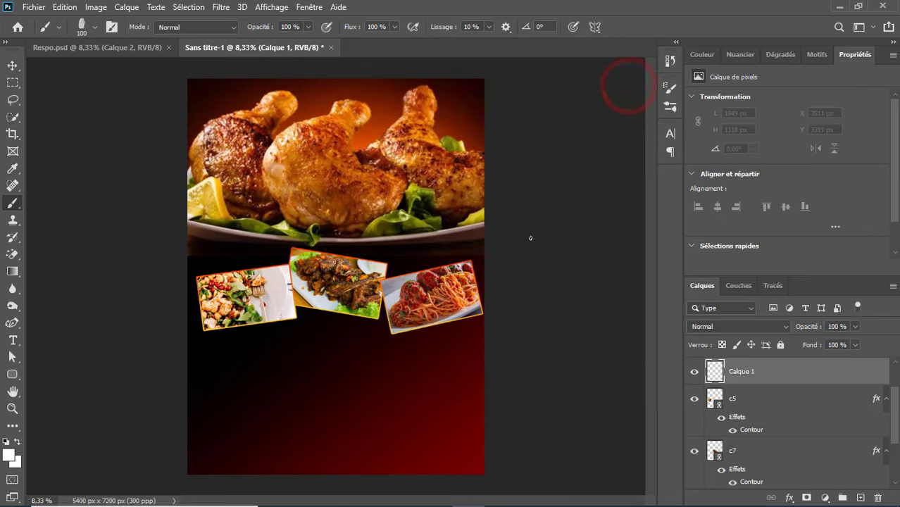
# Enlarge the brush, set the foreground to red, and paint a solid red dab below the salad photo.
pyautogui.click(95, 27)
pyautogui.click(131, 65)
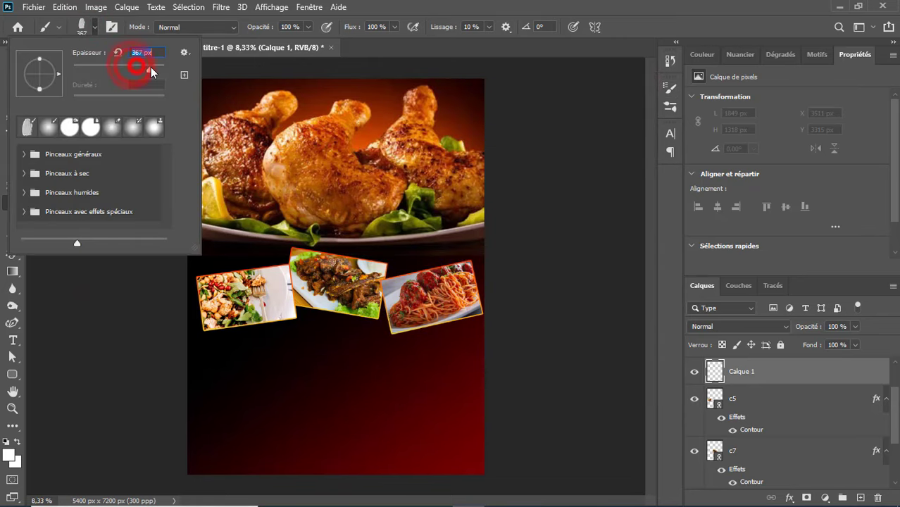
pyautogui.click(10, 454)
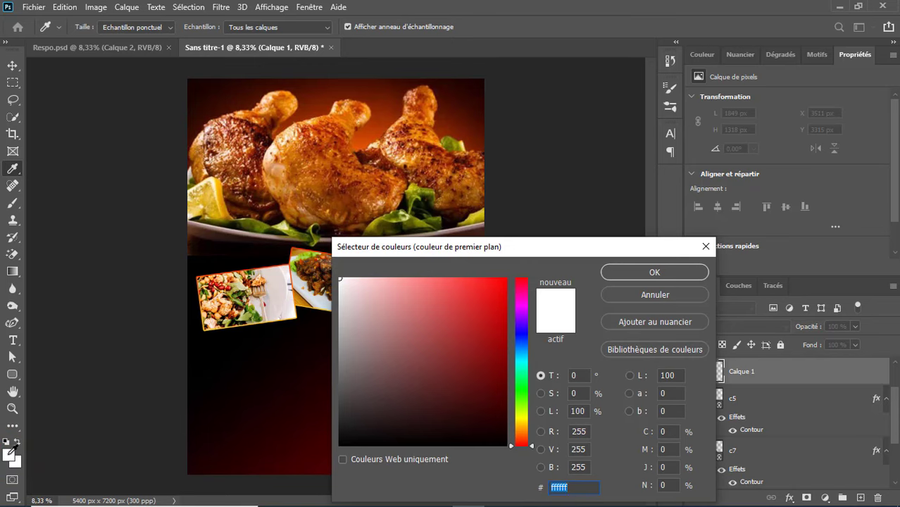
pyautogui.click(507, 278)
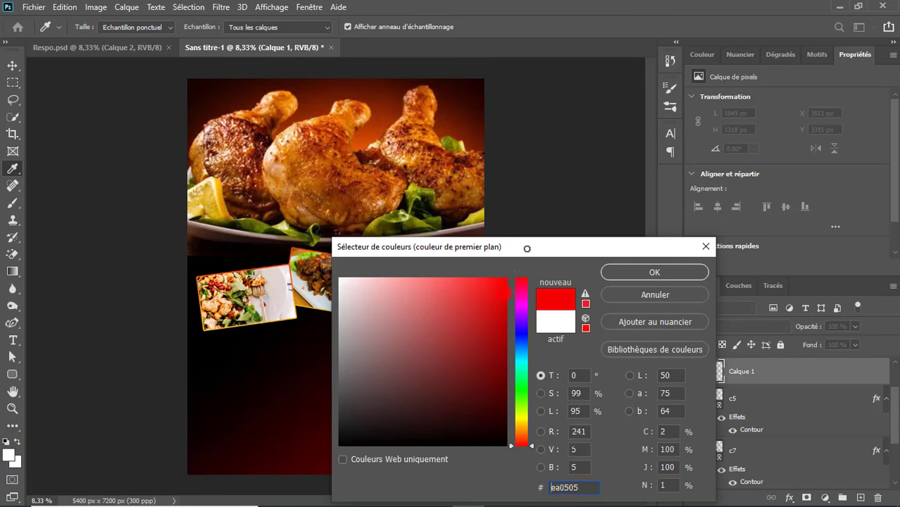
pyautogui.click(636, 272)
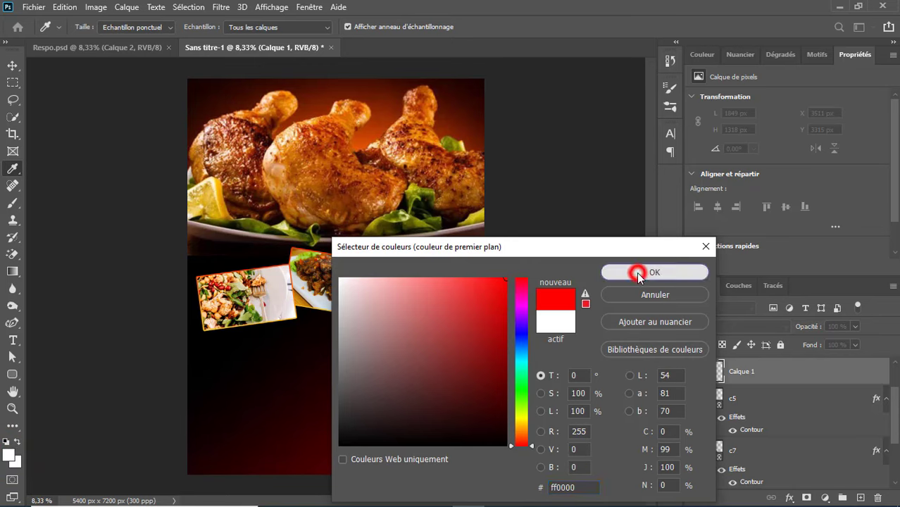
pyautogui.click(254, 330)
pyautogui.click(254, 331)
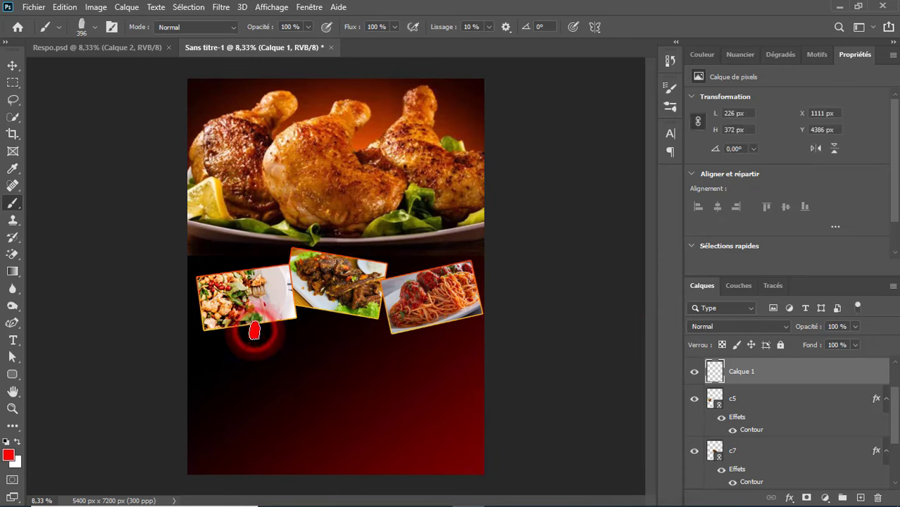
pyautogui.click(255, 330)
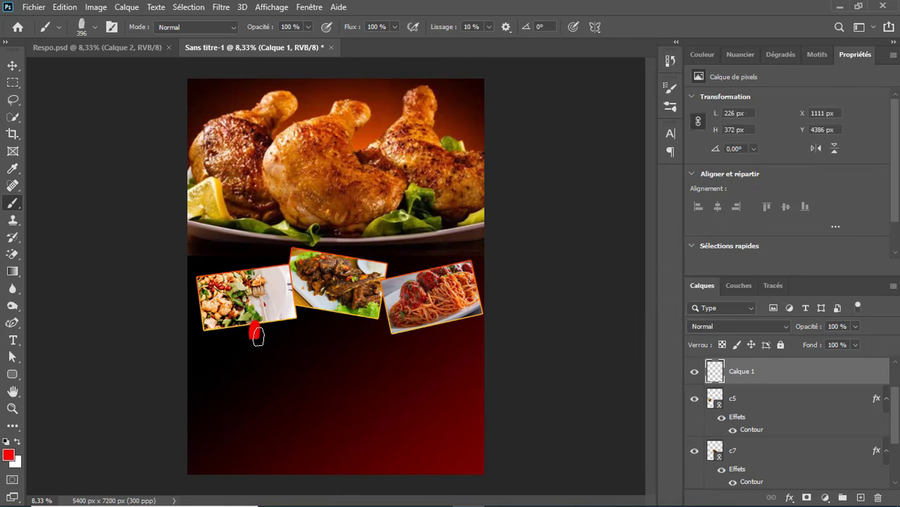
pyautogui.click(255, 330)
# Scale and rotate the red dab so it lies tilted across the salad photo's lower edge.
pyautogui.hotkey('ctrl', 't')
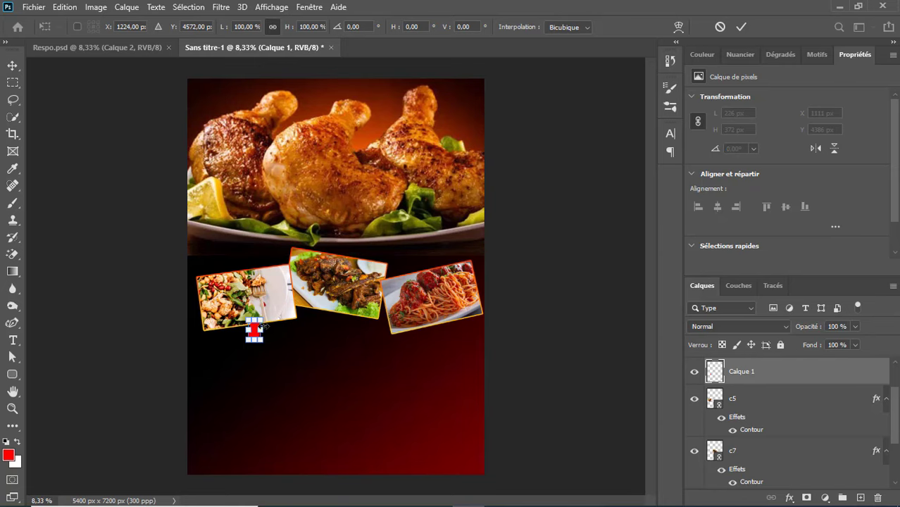
pyautogui.moveTo(261, 320); pyautogui.dragTo(287, 274)
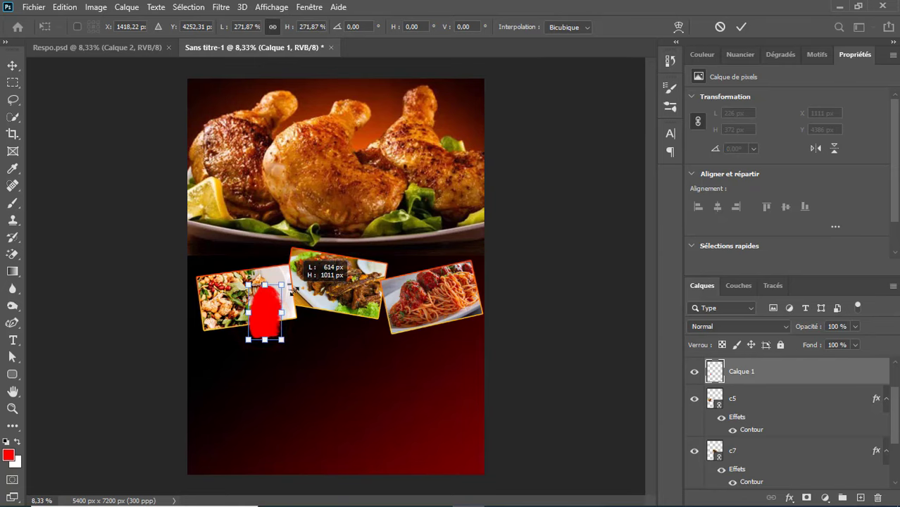
pyautogui.moveTo(308, 313)
pyautogui.mouseDown()
pyautogui.moveTo(310, 325)
pyautogui.moveTo(260, 300)
pyautogui.moveTo(246, 316)
pyautogui.mouseUp()
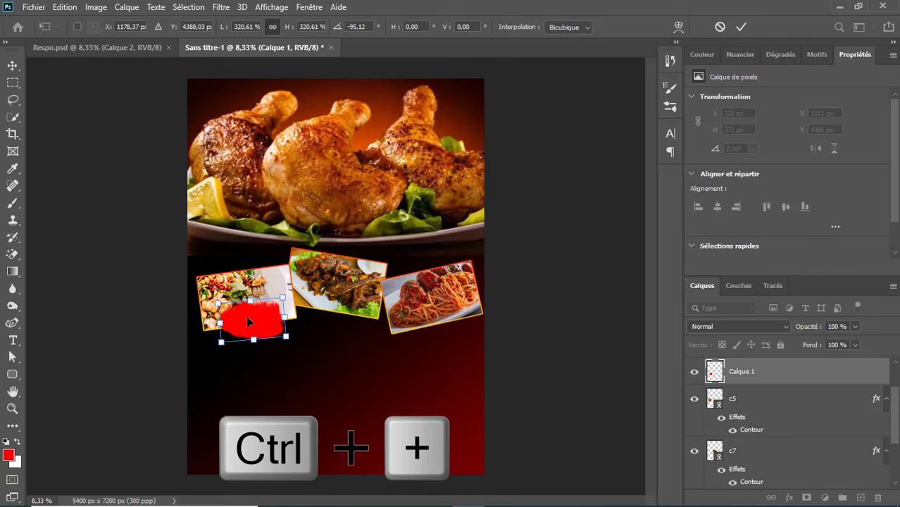
pyautogui.hotkey('ctrl', '+')
pyautogui.hotkey('ctrl', '+')
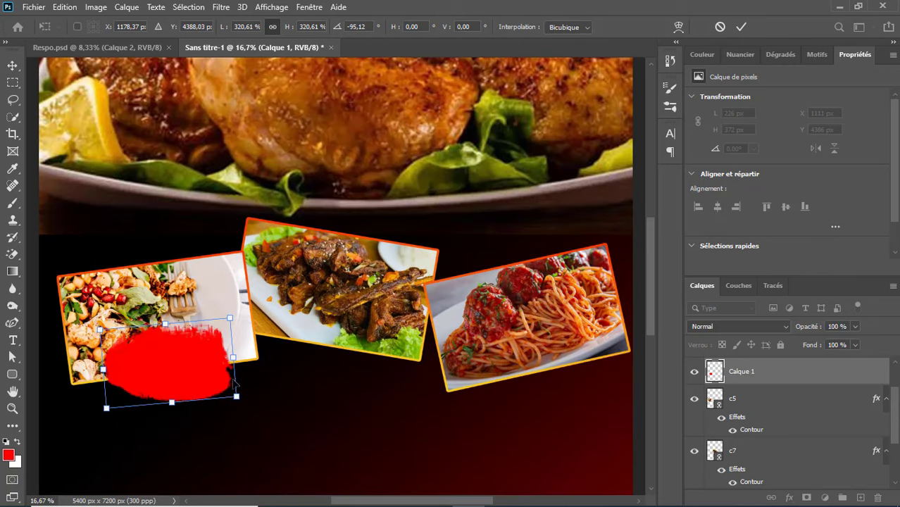
pyautogui.moveTo(249, 379); pyautogui.dragTo(240, 384)
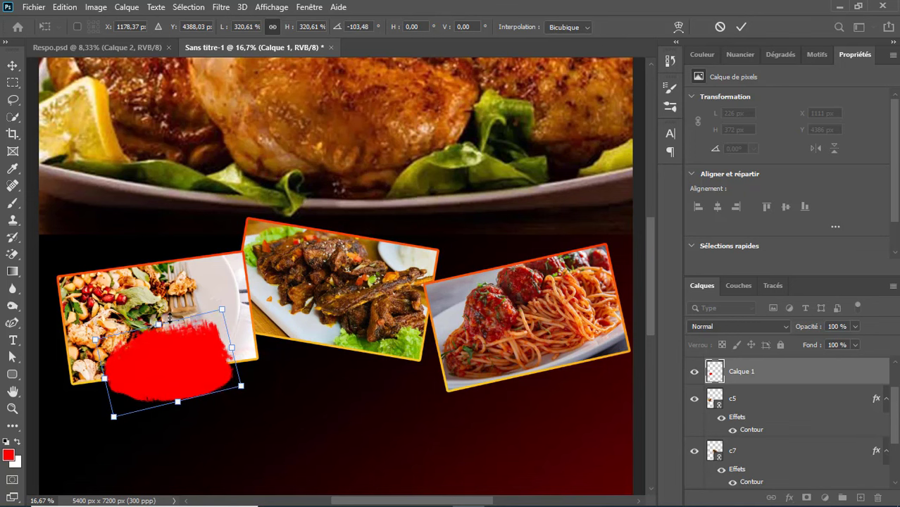
pyautogui.moveTo(222, 308); pyautogui.dragTo(194, 332)
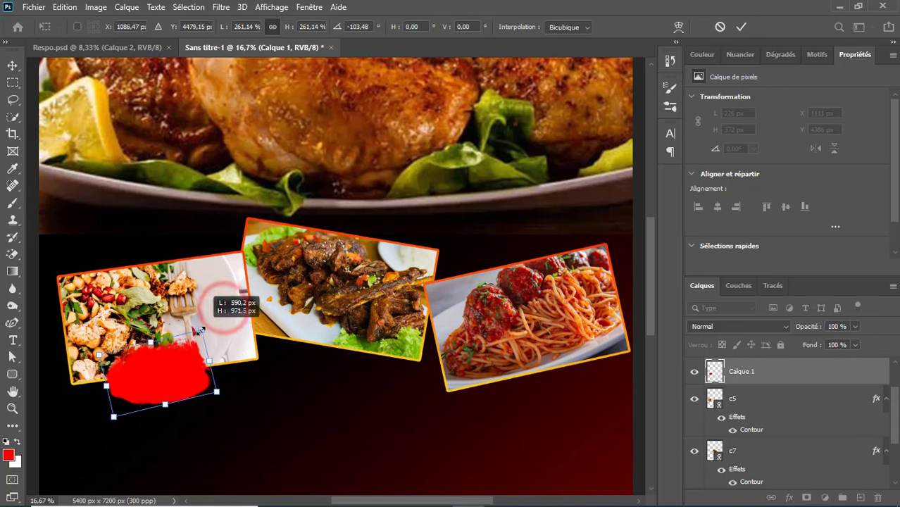
pyautogui.moveTo(114, 416); pyautogui.dragTo(121, 409)
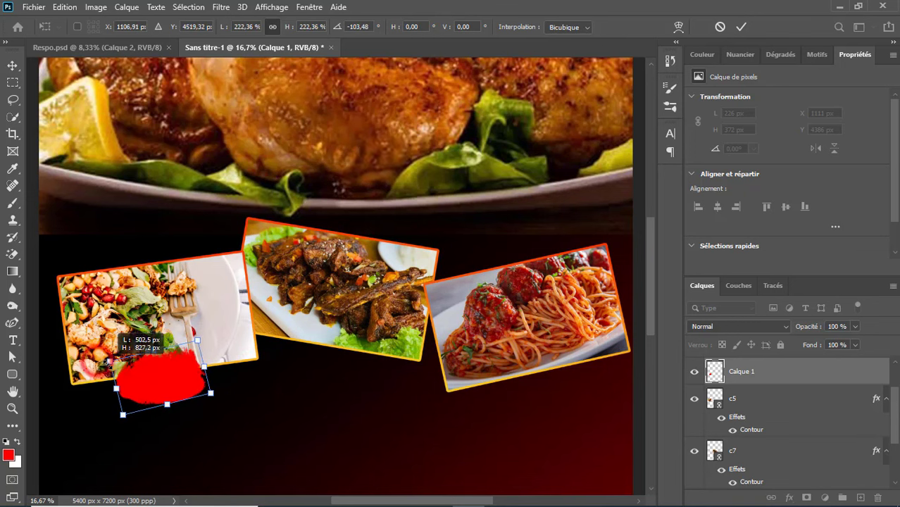
pyautogui.moveTo(185, 349); pyautogui.dragTo(223, 360)
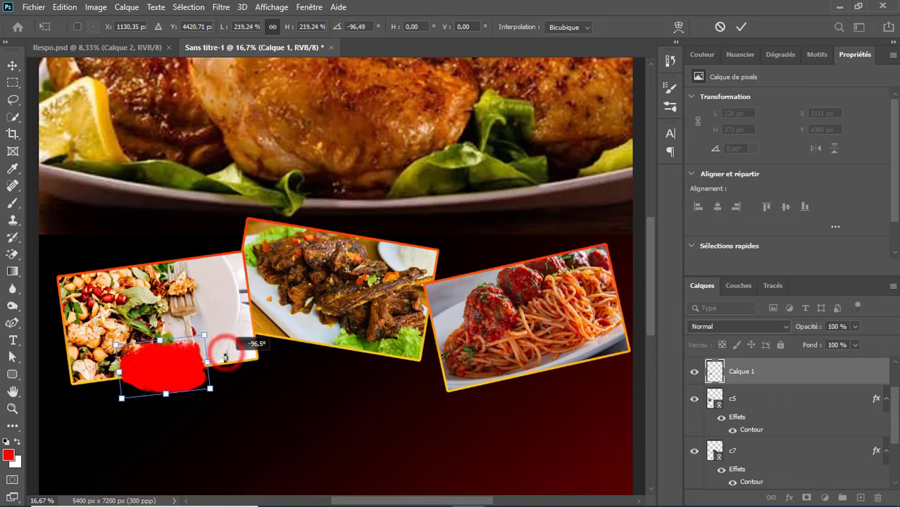
pyautogui.moveTo(162, 359)
pyautogui.mouseDown()
pyautogui.moveTo(224, 355)
pyautogui.moveTo(185, 367)
pyautogui.mouseUp()
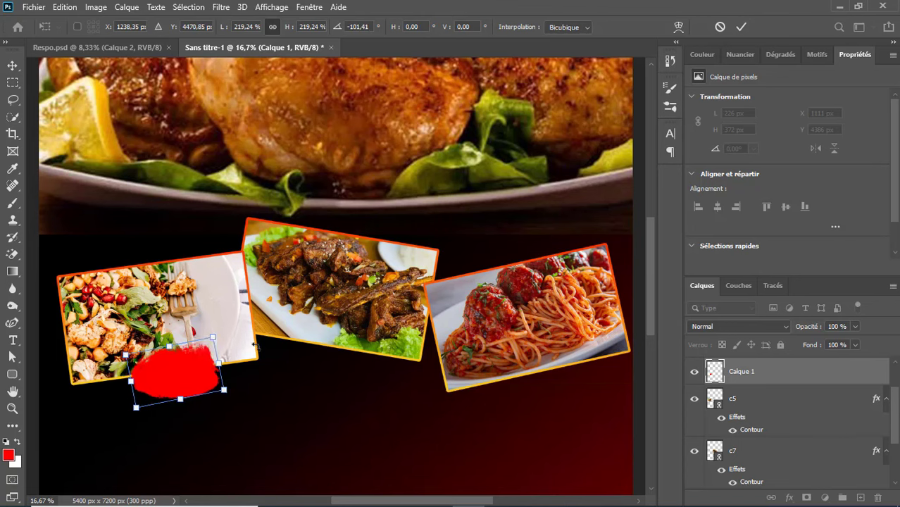
pyautogui.click(740, 27)
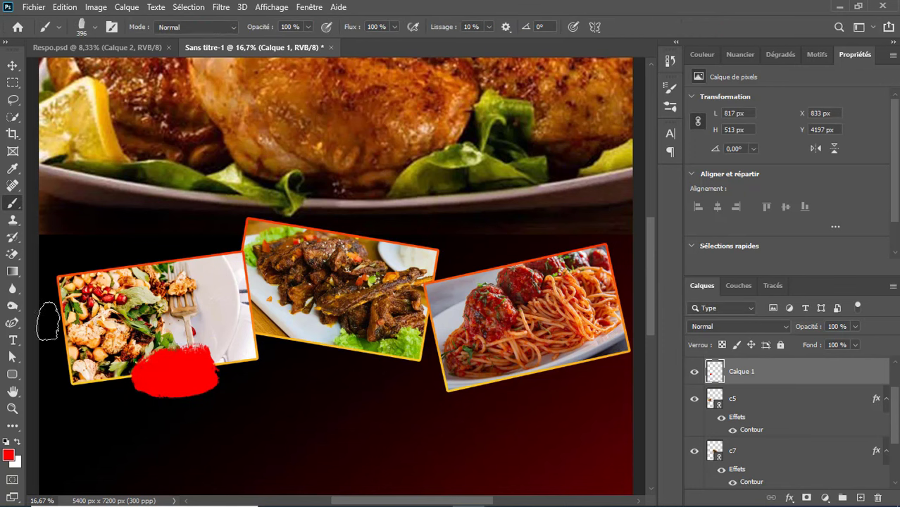
# Create a text box on the red badge with the 25$ price.
pyautogui.click(12, 341)
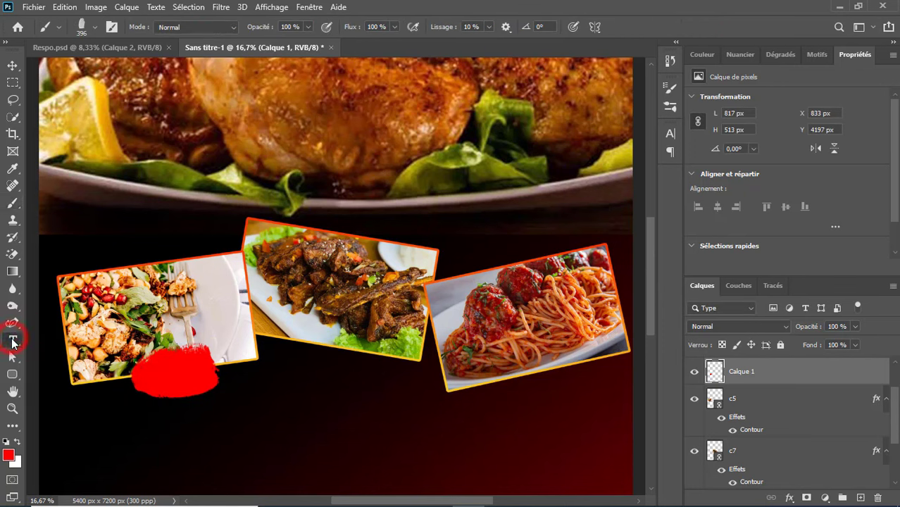
pyautogui.click(12, 340)
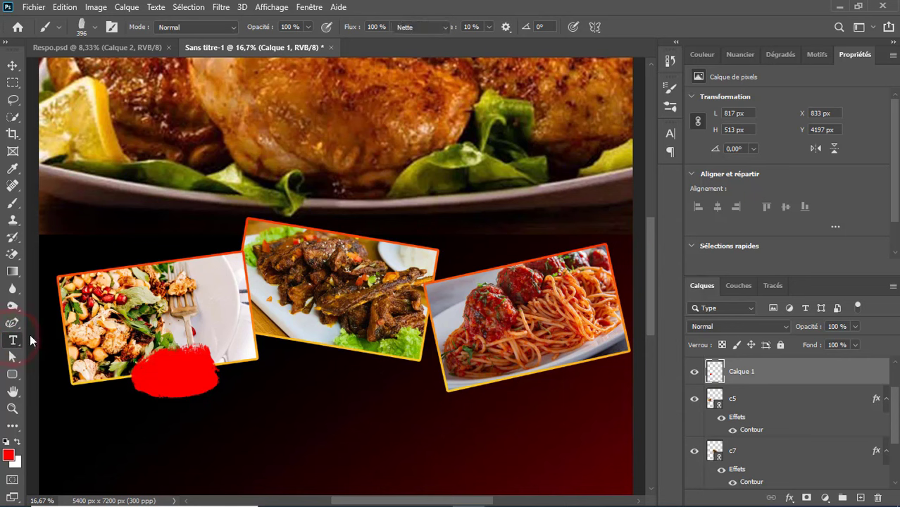
pyautogui.click(159, 375)
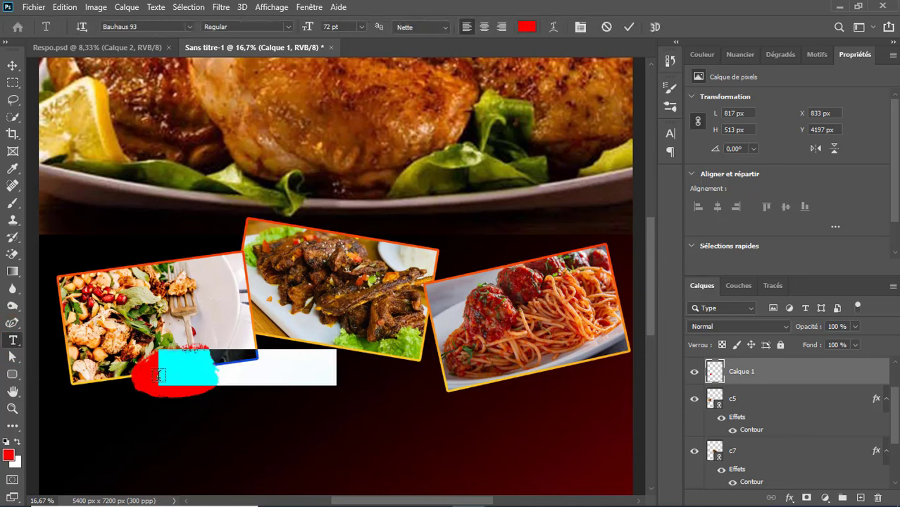
pyautogui.press('BackSpace')
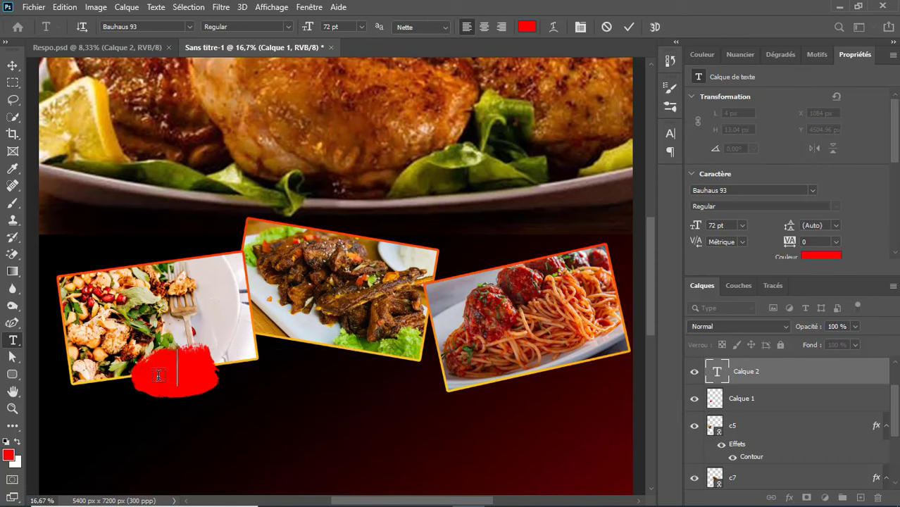
pyautogui.write('P')
pyautogui.write('R')
pyautogui.moveTo(183, 408); pyautogui.dragTo(174, 415)
# Make the 25$ price text white and commit it.
pyautogui.hotkey('shift', 'Left')
pyautogui.hotkey('shift', 'Left')
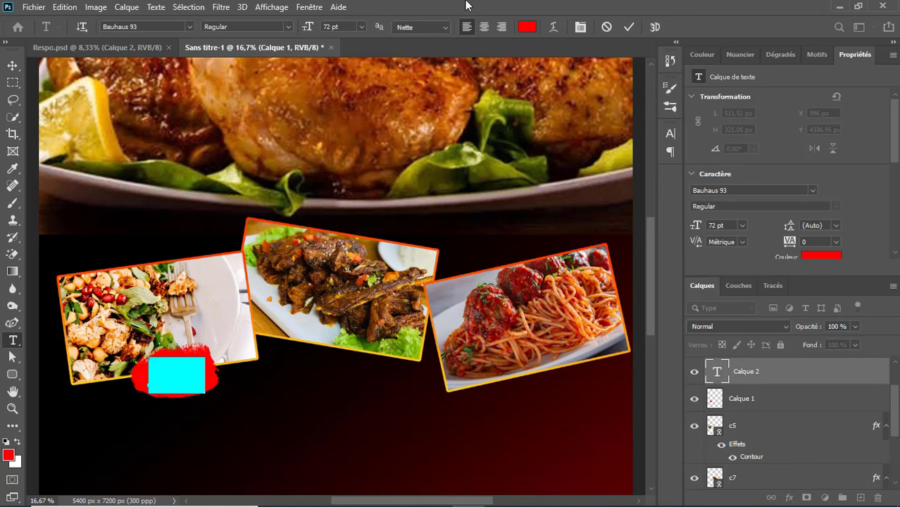
pyautogui.click(526, 27)
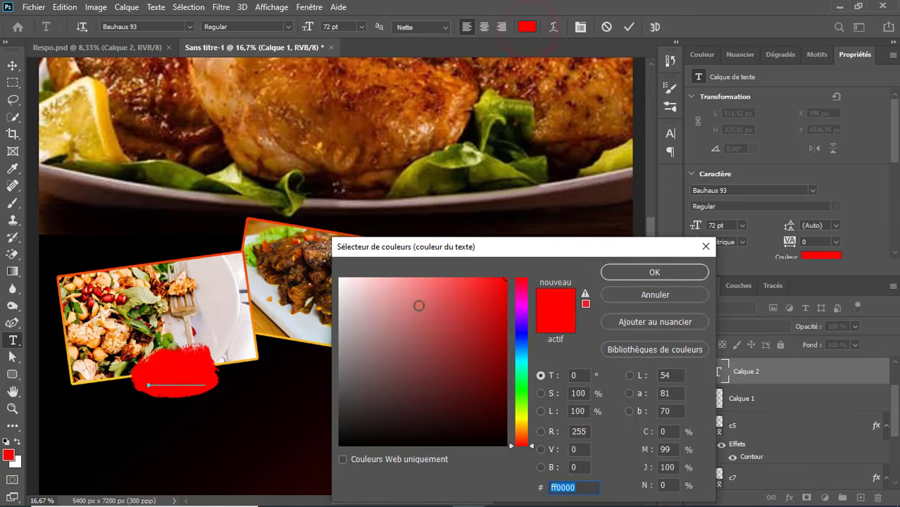
pyautogui.moveTo(415, 304); pyautogui.dragTo(339, 279)
pyautogui.click(654, 272)
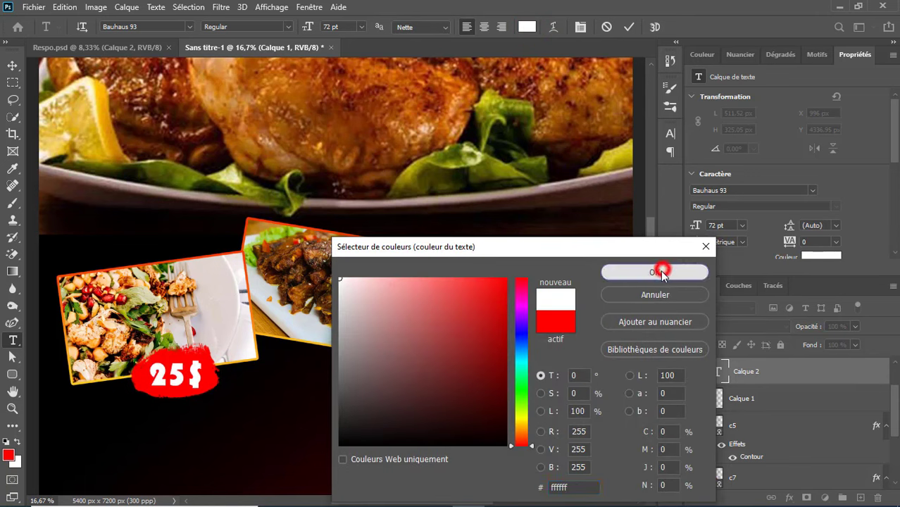
pyautogui.click(219, 378)
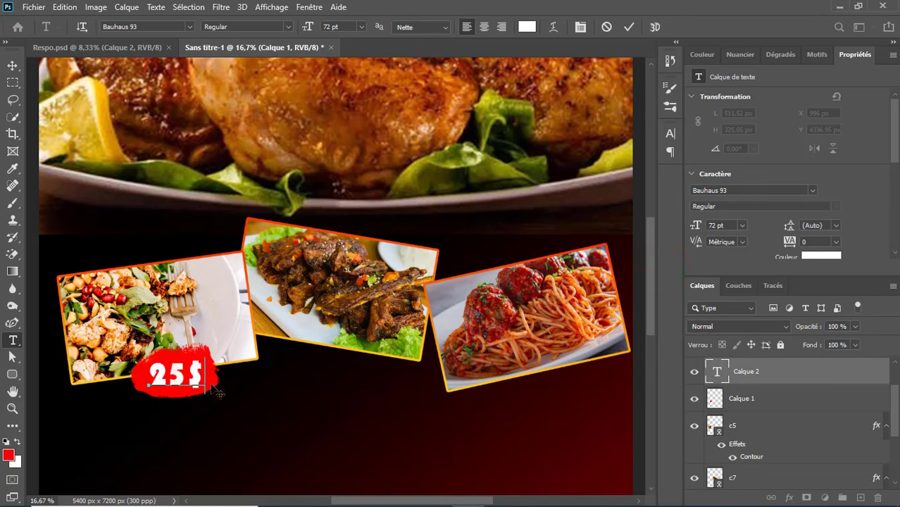
pyautogui.click(626, 27)
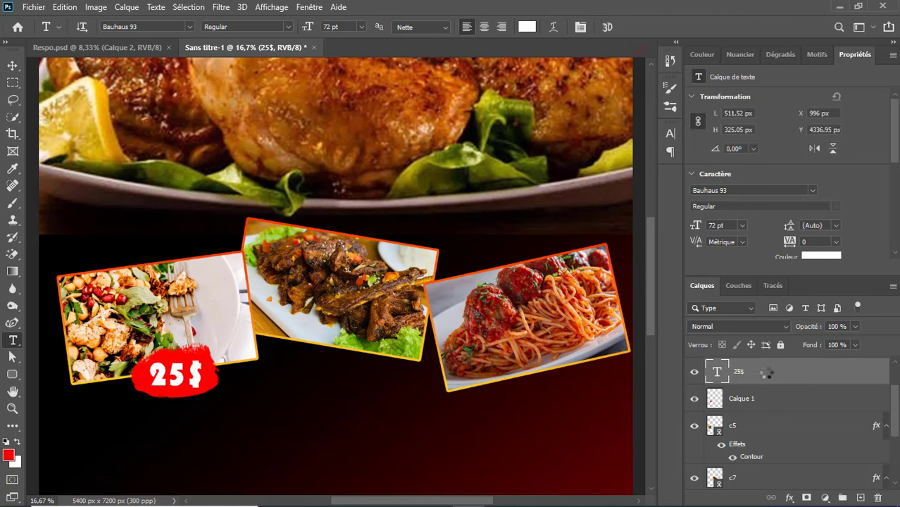
# Rotate the 25$ price text to about -7.52° with Free Transform.
pyautogui.click(767, 373)
pyautogui.hotkey('ctrl', 't')
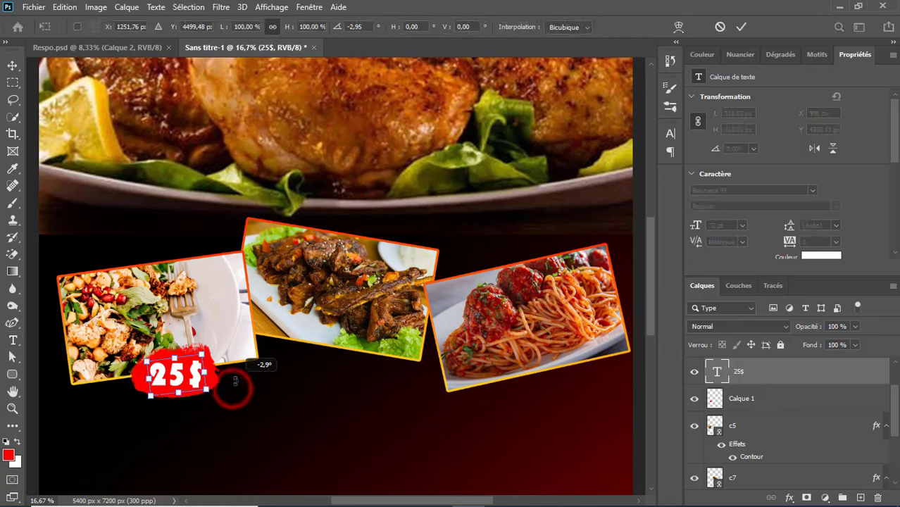
pyautogui.moveTo(232, 391); pyautogui.dragTo(235, 381)
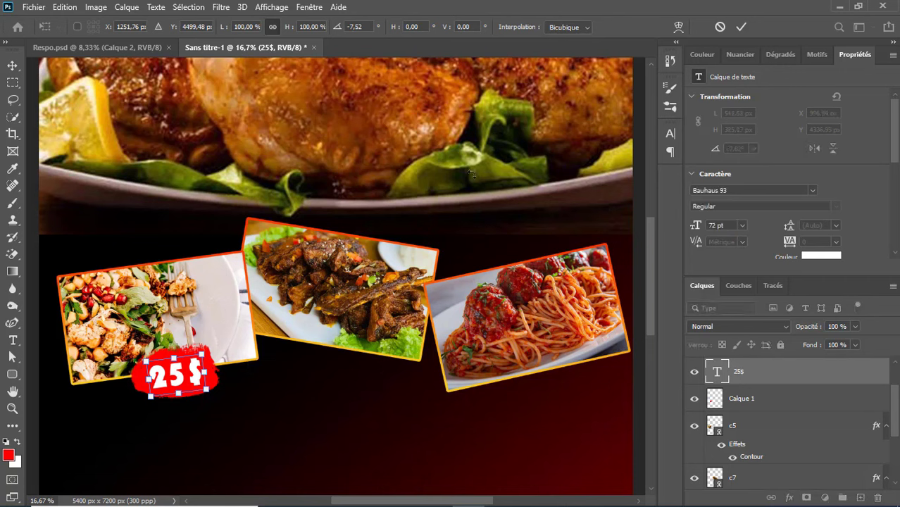
pyautogui.click(741, 26)
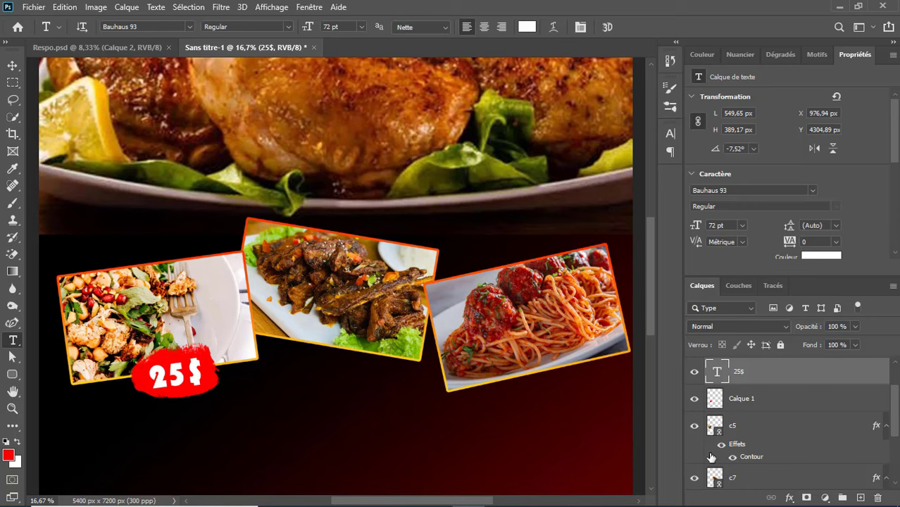
# Link Calque 1 with the 25$ text layer and nudge the linked badge slightly left.
pyautogui.keyDown('shift'); pyautogui.click(775, 392); pyautogui.keyUp('shift')
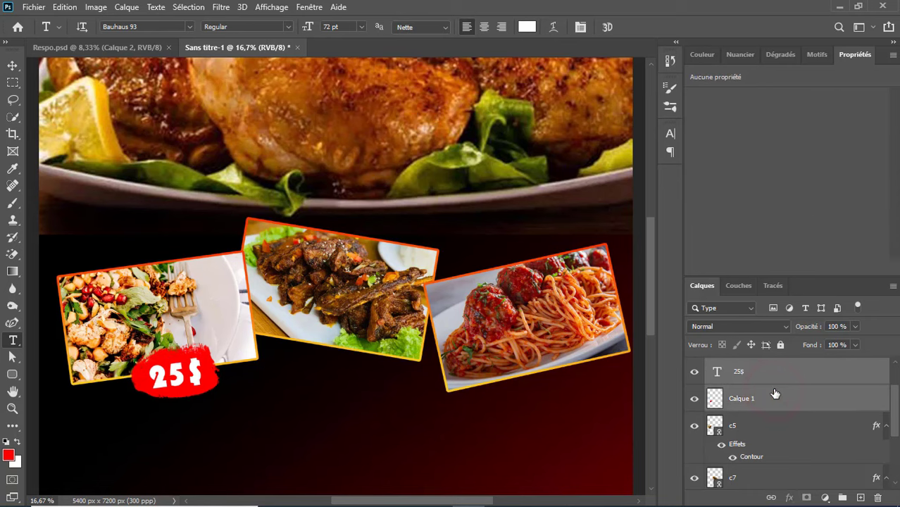
pyautogui.rightClick(811, 378)
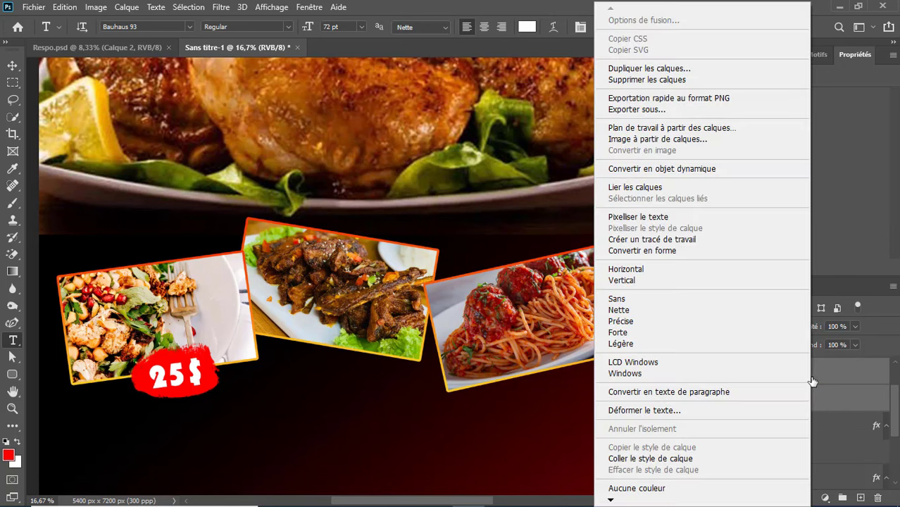
pyautogui.click(633, 188)
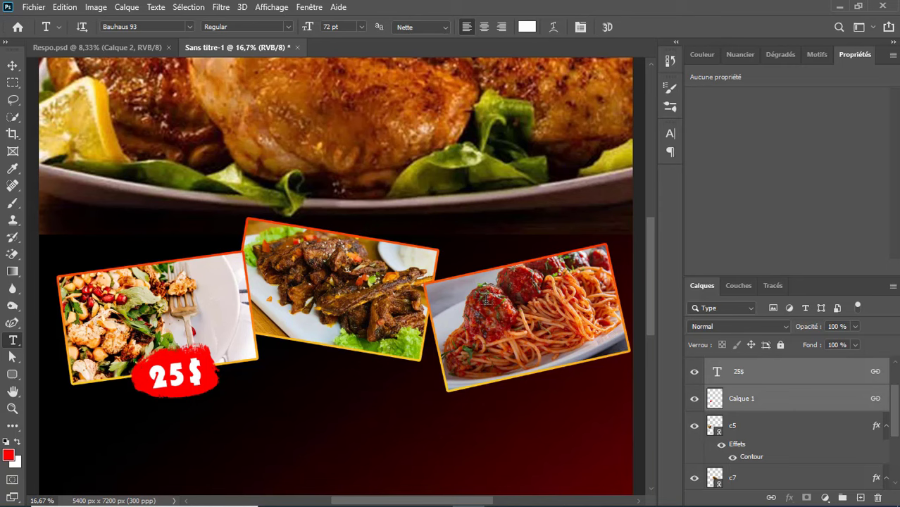
pyautogui.click(12, 66)
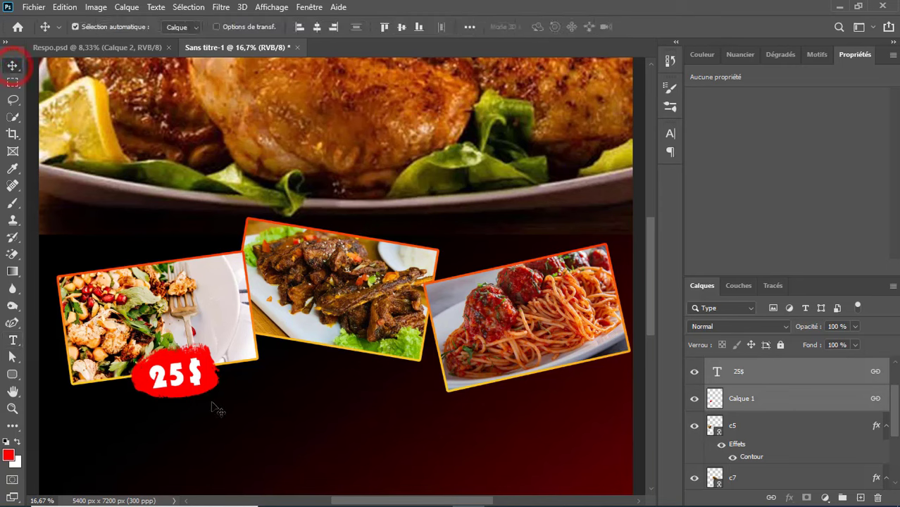
pyautogui.moveTo(198, 392)
pyautogui.mouseDown()
pyautogui.moveTo(185, 388)
pyautogui.moveTo(200, 391)
pyautogui.mouseUp()
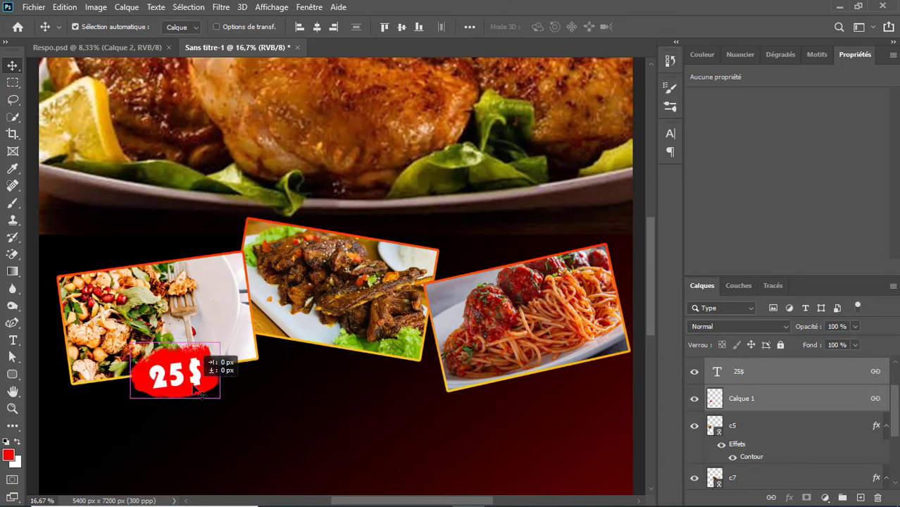
pyautogui.rightClick(841, 380)
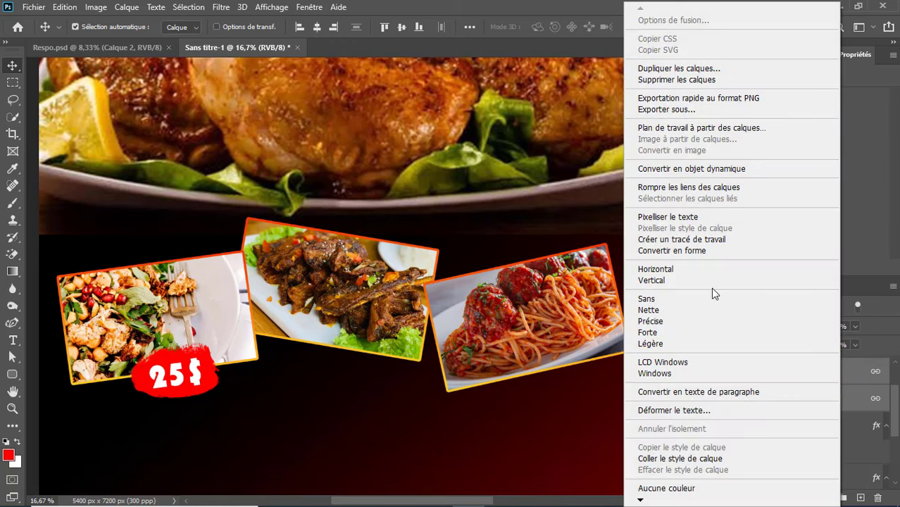
# Duplicate the 25$ badge layers twice and move one copy under the grilled meat photo.
pyautogui.click(676, 69)
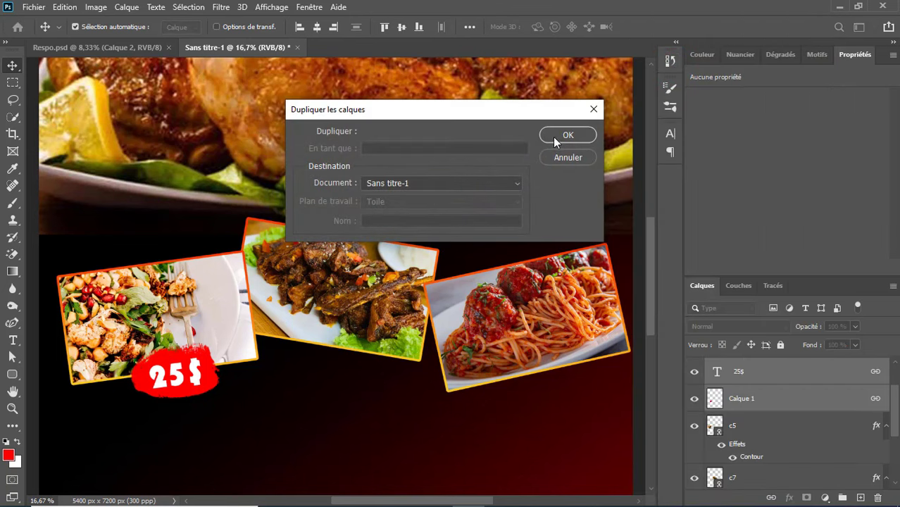
pyautogui.click(553, 136)
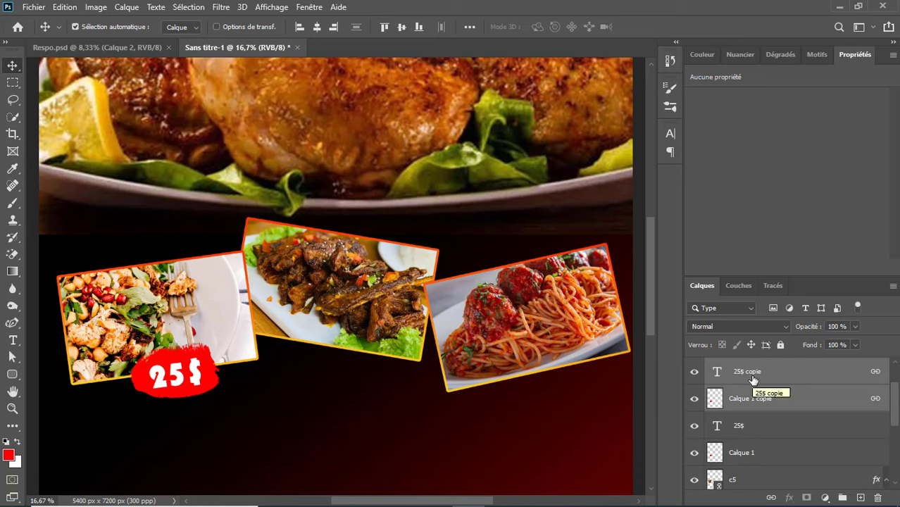
pyautogui.hotkey('ctrl', 'j')
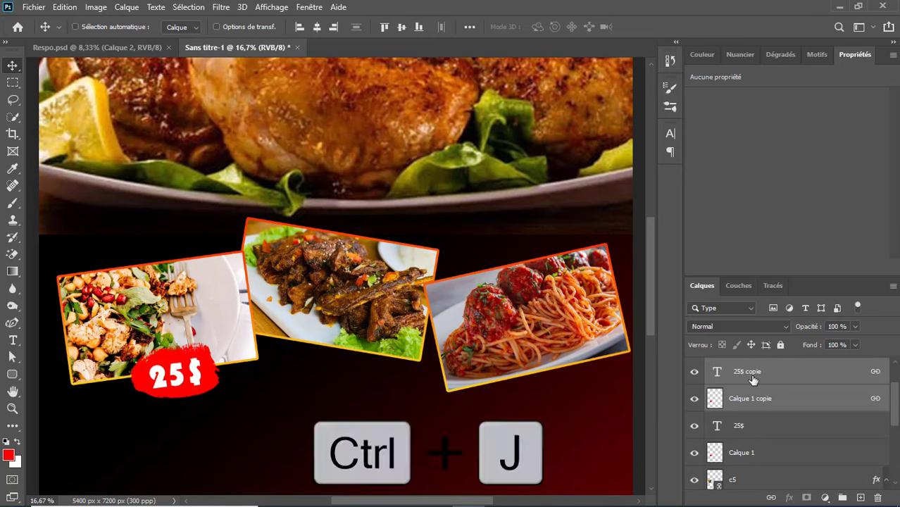
pyautogui.hotkey('ctrl', 'j')
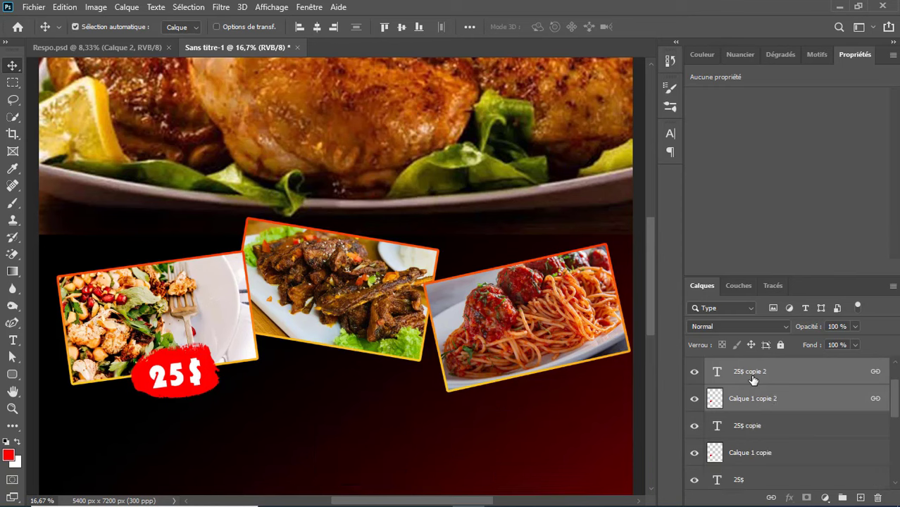
pyautogui.moveTo(207, 376); pyautogui.dragTo(336, 352)
pyautogui.press('ctrl')
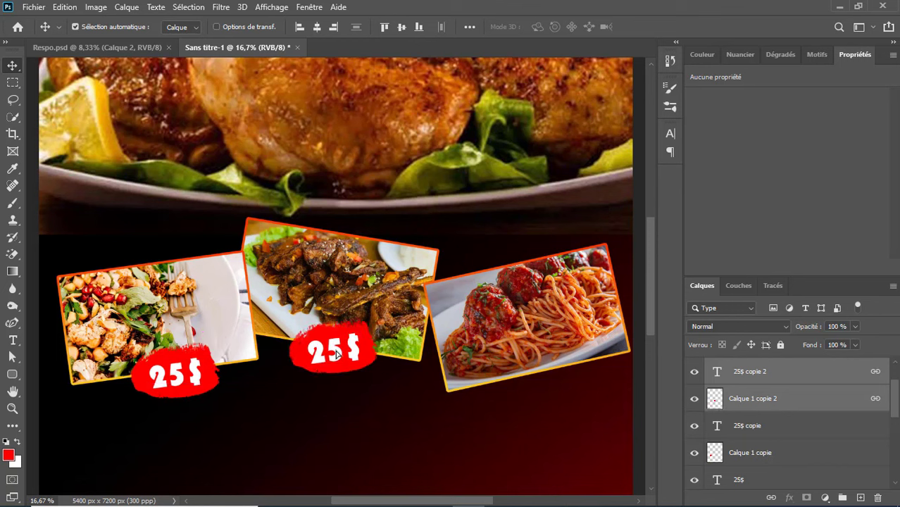
# Move the remaining badge copy onto the spaghetti photo, tilting it about 12° and scaling it to 71%.
pyautogui.click(176, 382)
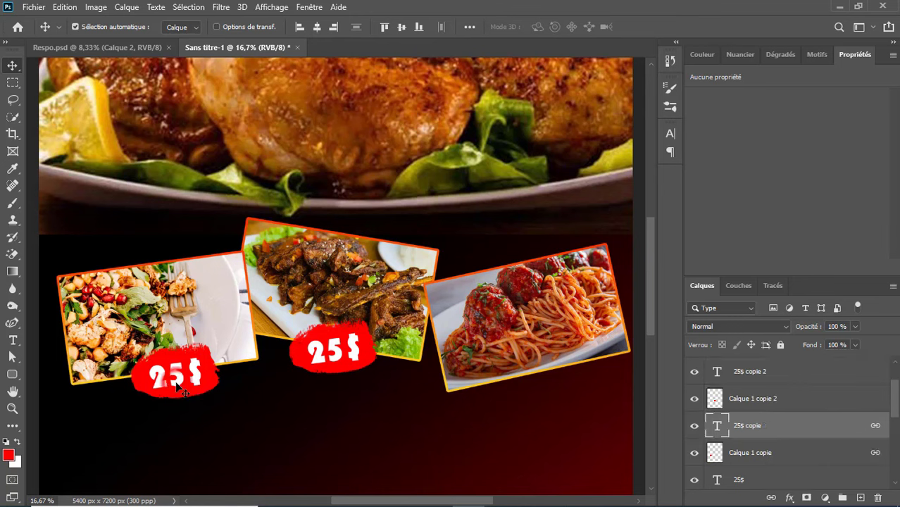
pyautogui.moveTo(180, 390); pyautogui.dragTo(553, 369)
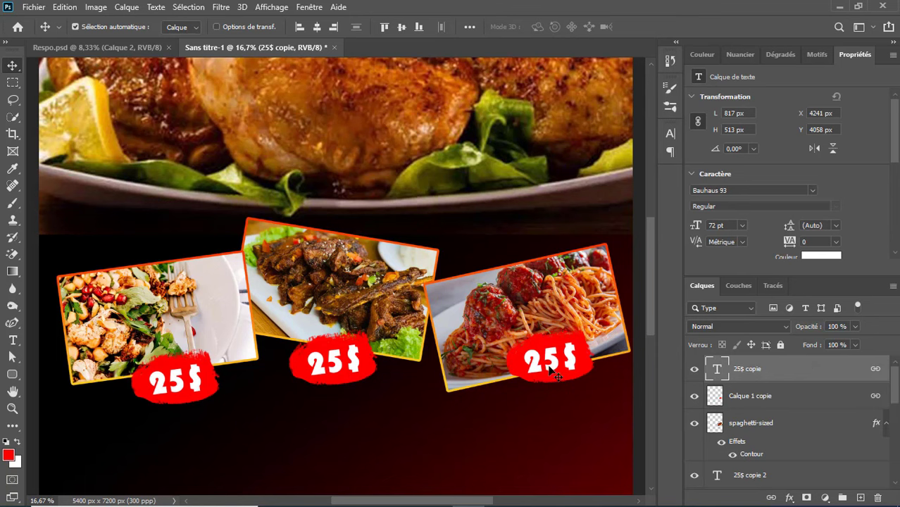
pyautogui.hotkey('ctrl', 't')
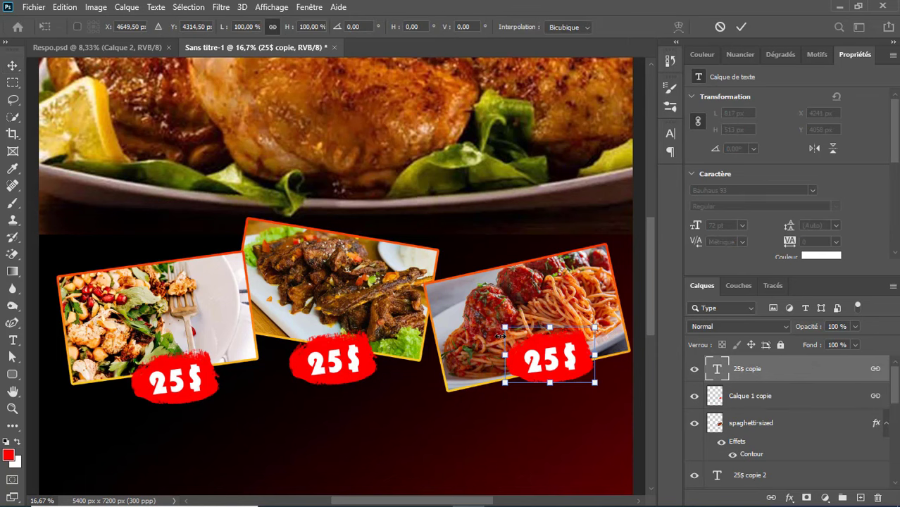
pyautogui.moveTo(604, 371); pyautogui.dragTo(610, 358)
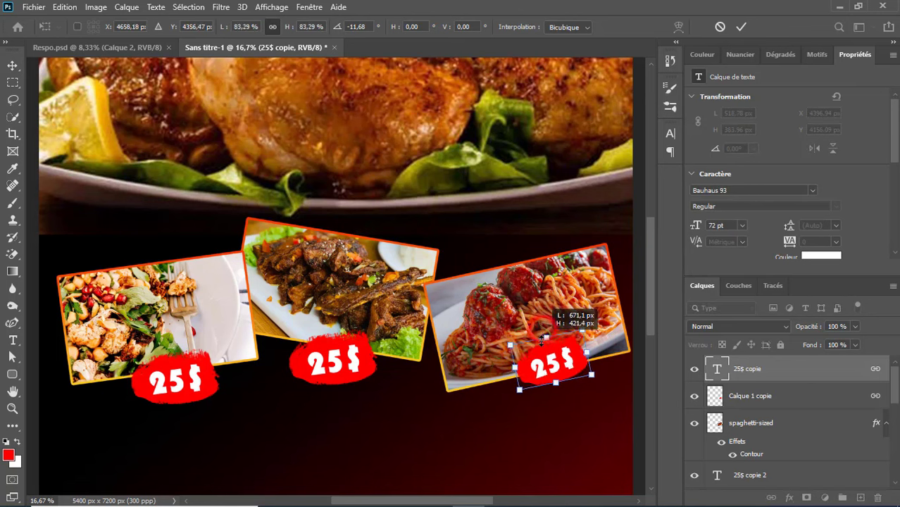
pyautogui.moveTo(543, 328); pyautogui.dragTo(548, 344)
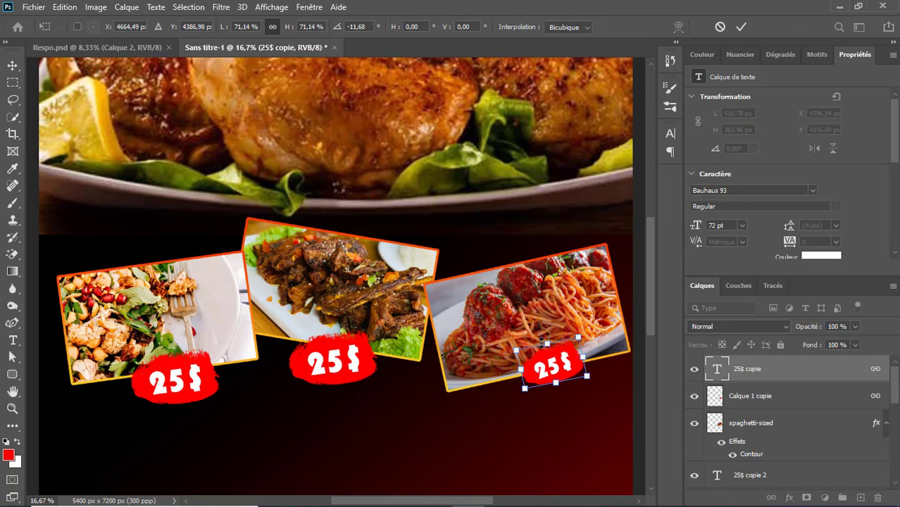
pyautogui.click(737, 29)
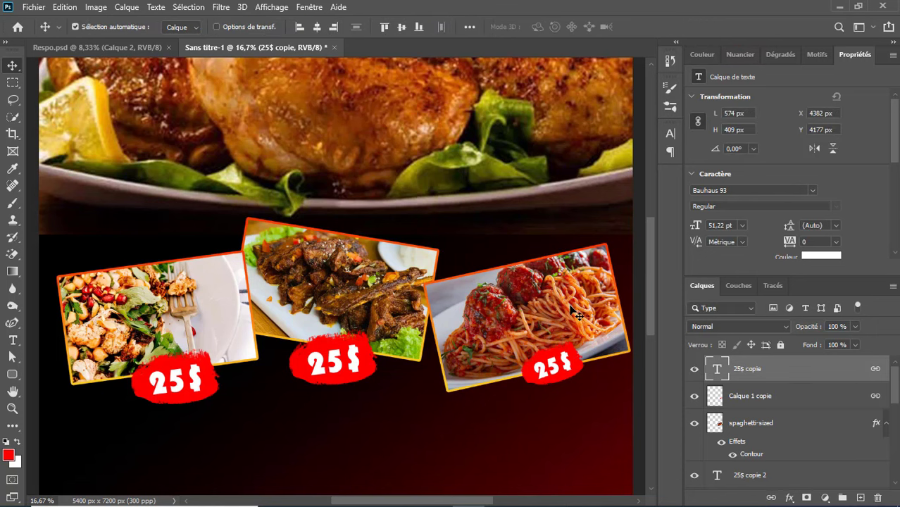
# Nudge the spaghetti photo up and re-rotate its badge about 10° clockwise.
pyautogui.moveTo(576, 314); pyautogui.dragTo(561, 361)
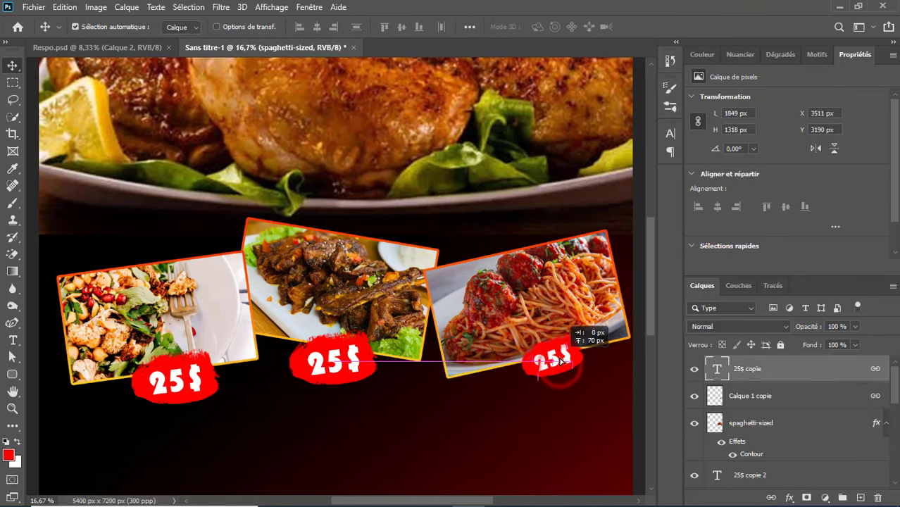
pyautogui.hotkey('ctrl', 't')
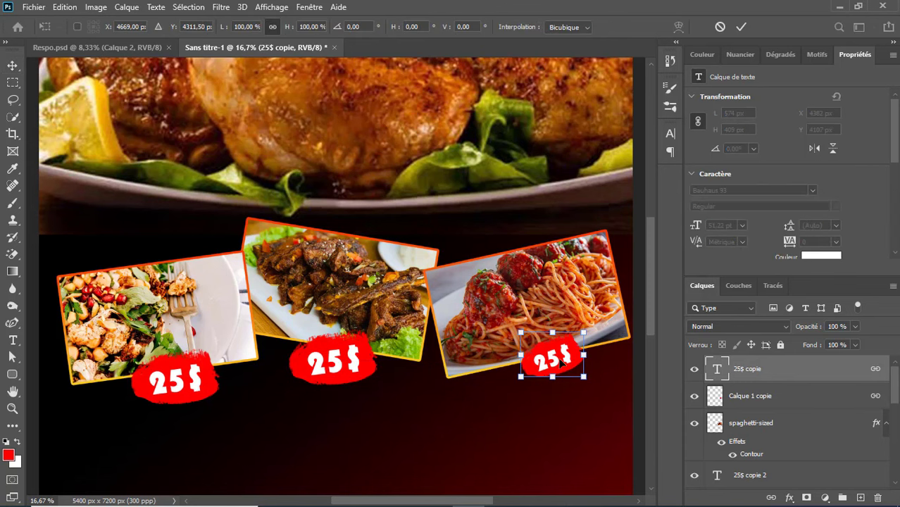
pyautogui.moveTo(594, 354); pyautogui.dragTo(620, 366)
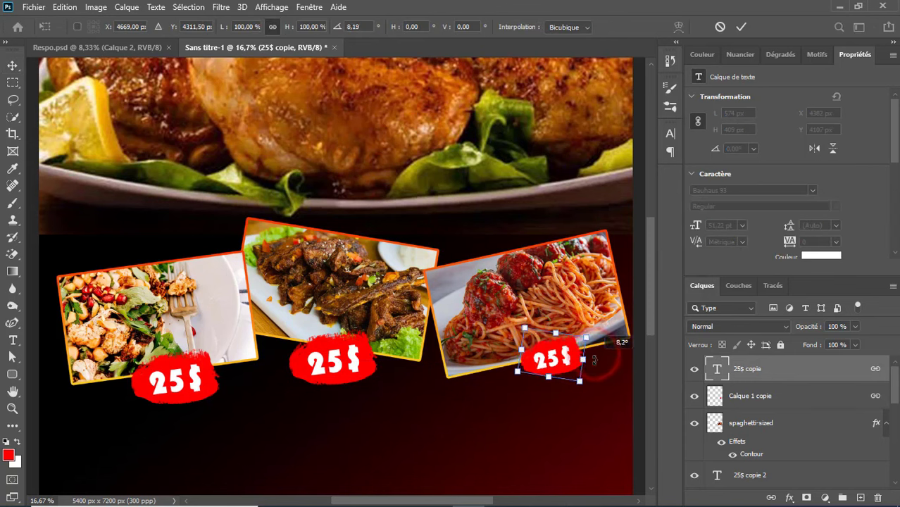
pyautogui.click(741, 26)
pyautogui.click(352, 360)
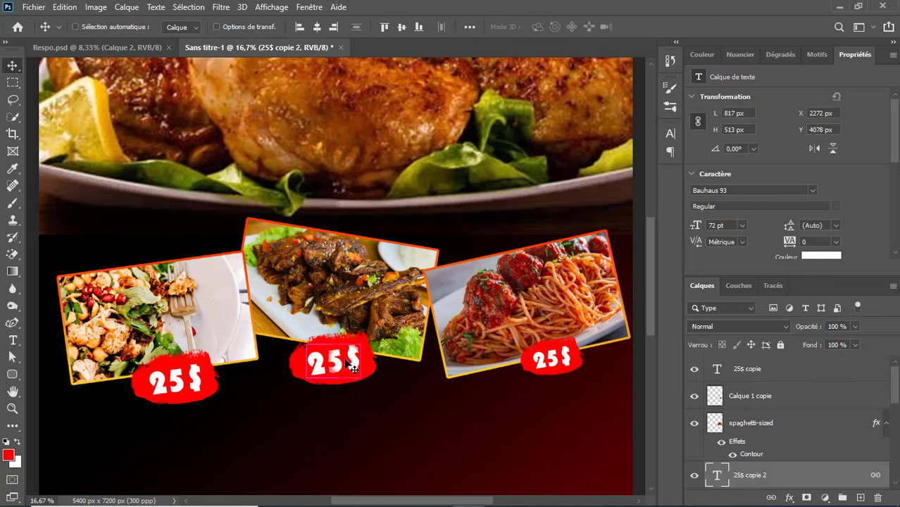
# Tilt the middle 25$ badge about 16° clockwise and shrink it to about 83%.
pyautogui.hotkey('ctrl', 't')
pyautogui.moveTo(390, 359); pyautogui.dragTo(387, 369)
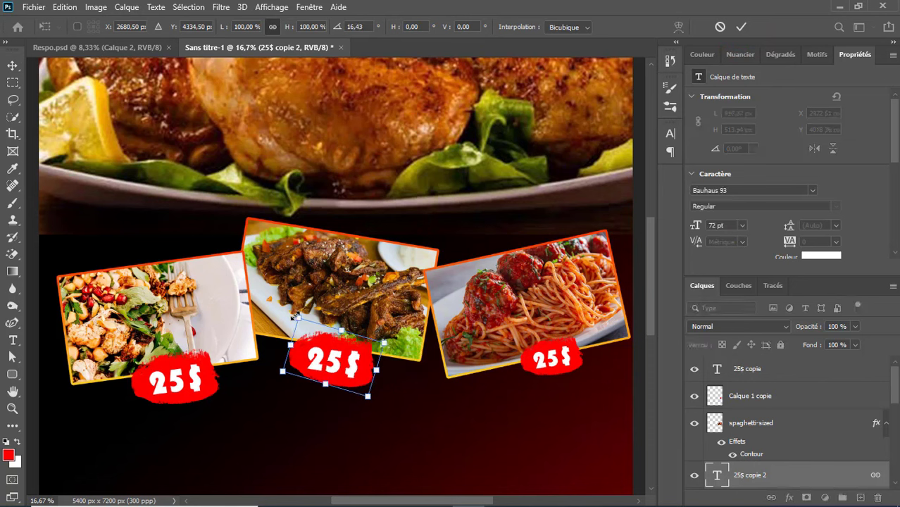
pyautogui.moveTo(296, 319); pyautogui.dragTo(307, 326)
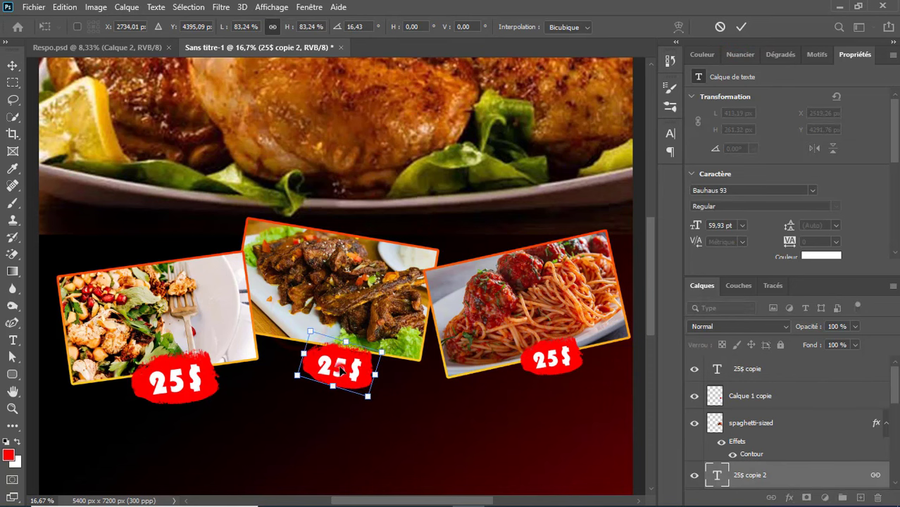
pyautogui.moveTo(331, 361); pyautogui.dragTo(332, 360)
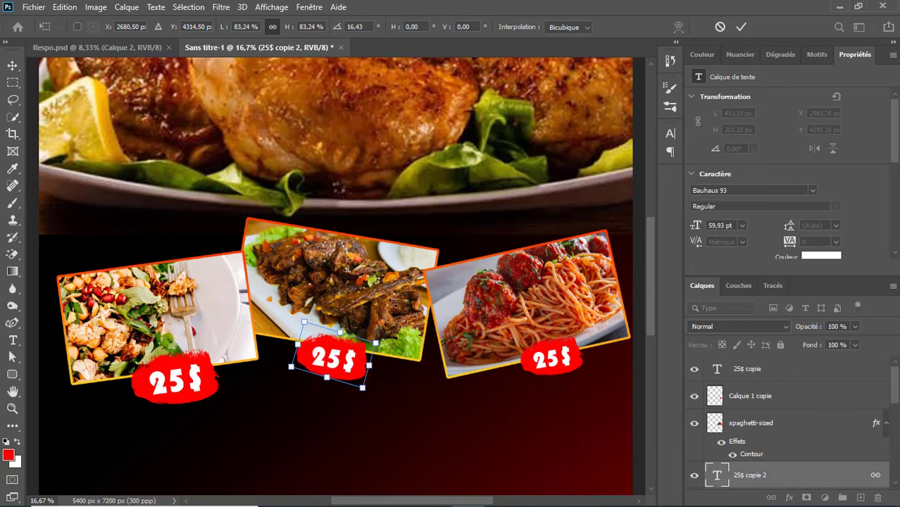
pyautogui.click(740, 27)
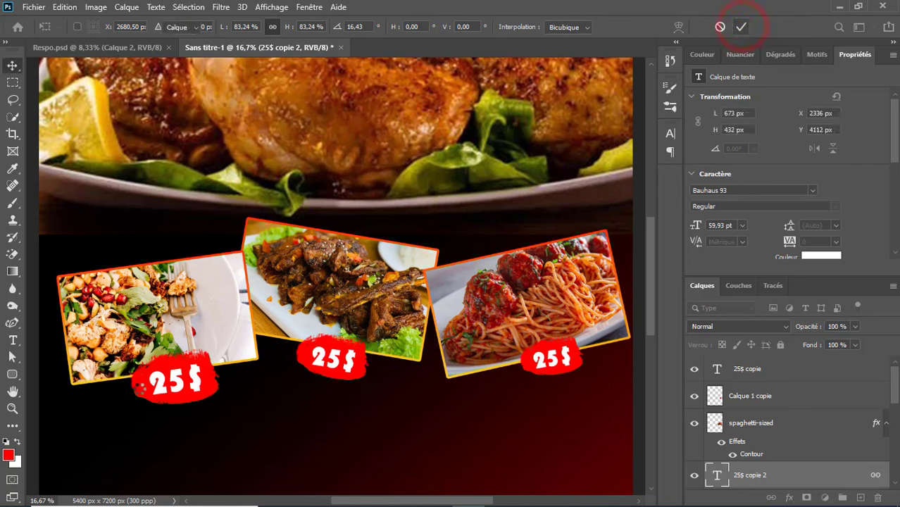
pyautogui.hotkey('ctrl', 't')
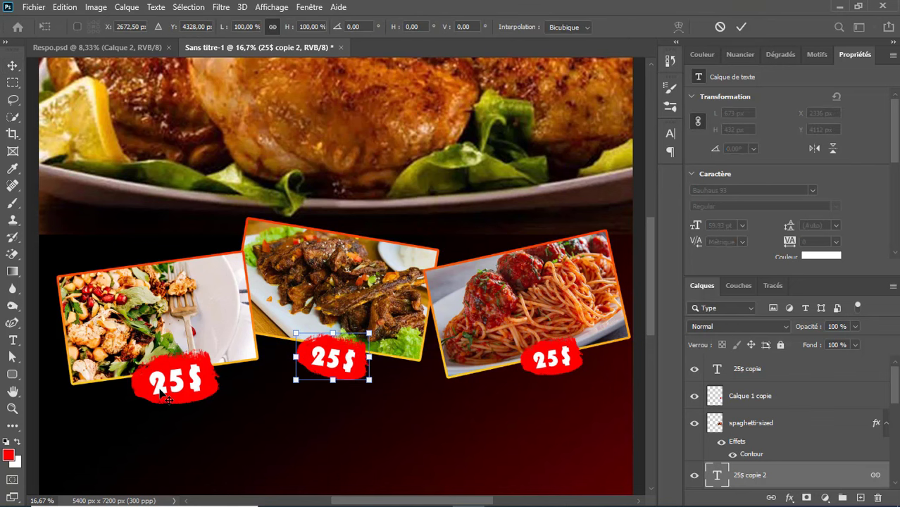
pyautogui.click(739, 28)
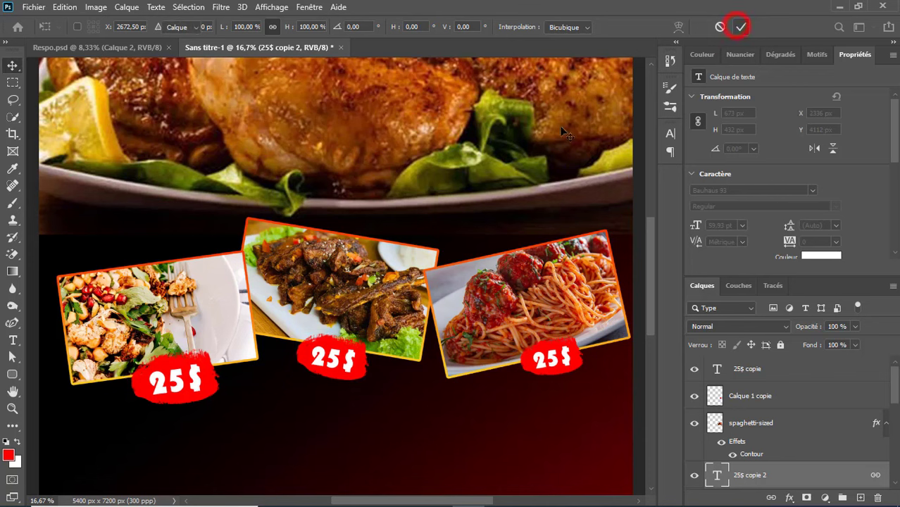
# Shrink the left salad photo's 25$ text to about 85% and nudge it up.
pyautogui.keyDown('ctrl'); pyautogui.click(173, 381); pyautogui.keyUp('ctrl')
pyautogui.hotkey('ctrl', 't')
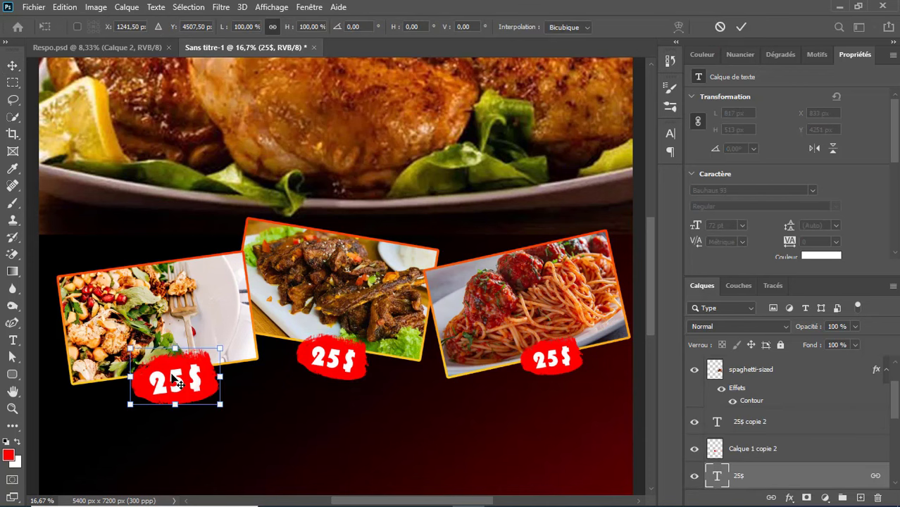
pyautogui.moveTo(130, 348); pyautogui.dragTo(143, 358)
pyautogui.moveTo(166, 392); pyautogui.dragTo(164, 380)
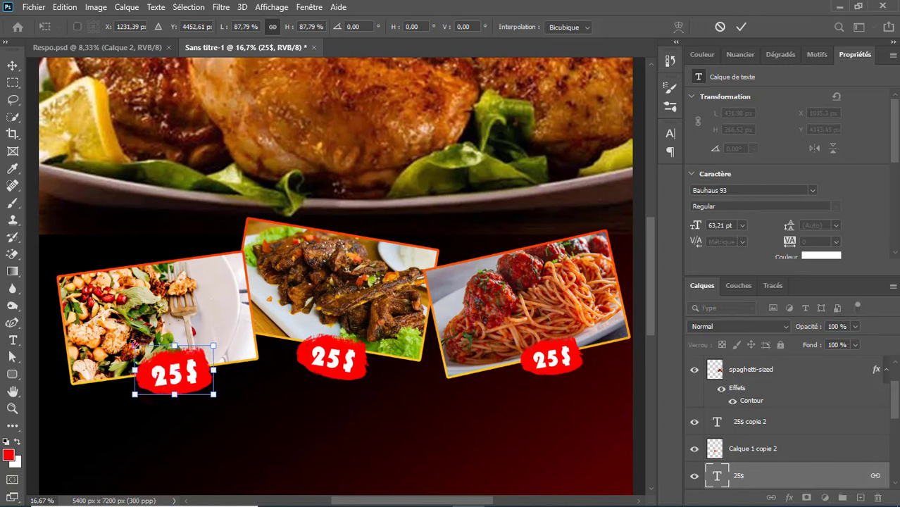
pyautogui.moveTo(140, 345); pyautogui.dragTo(151, 370)
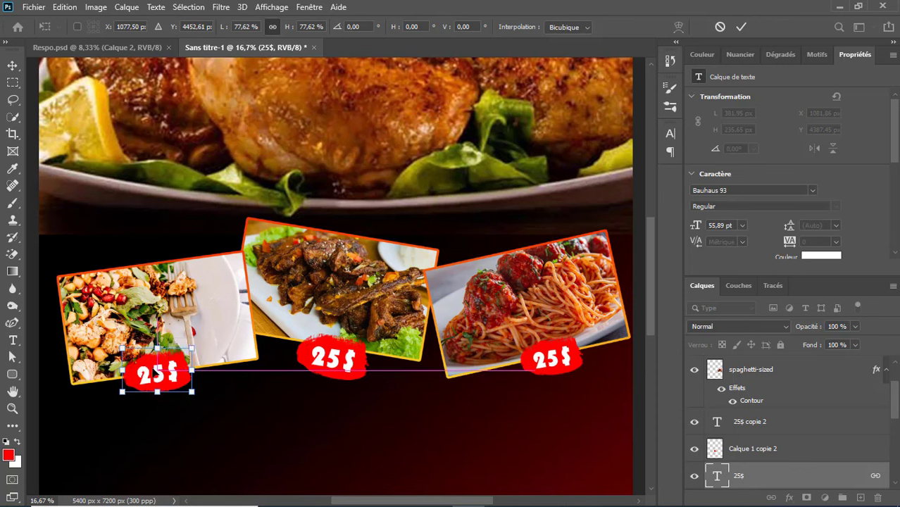
pyautogui.click(737, 30)
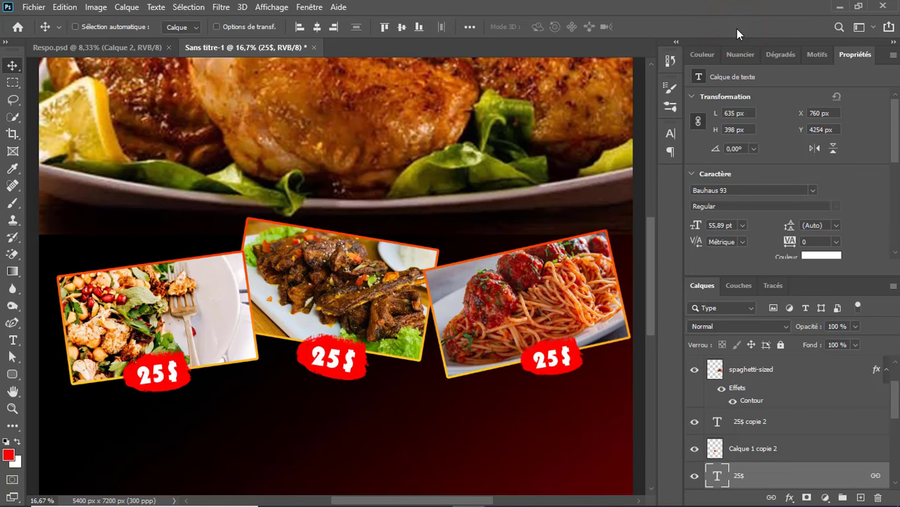
# Add white 'QUE DES PLATS' text below the dish photos, shifted slightly left.
pyautogui.hotkey('ctrl', '-')
pyautogui.hotkey('ctrl', '-')
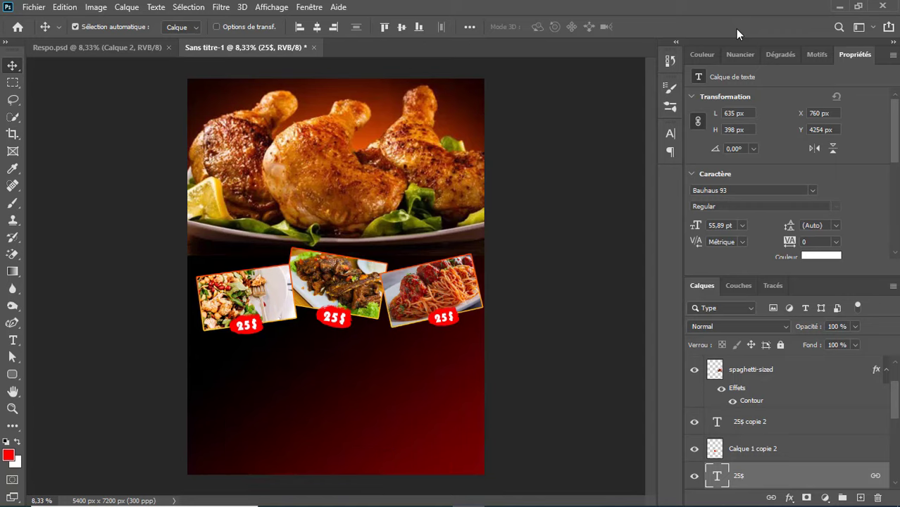
pyautogui.click(13, 341)
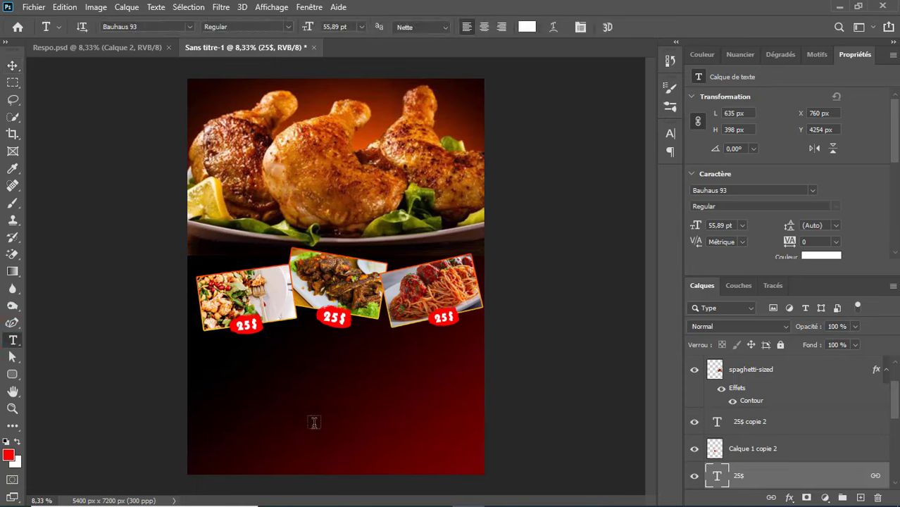
pyautogui.click(370, 377)
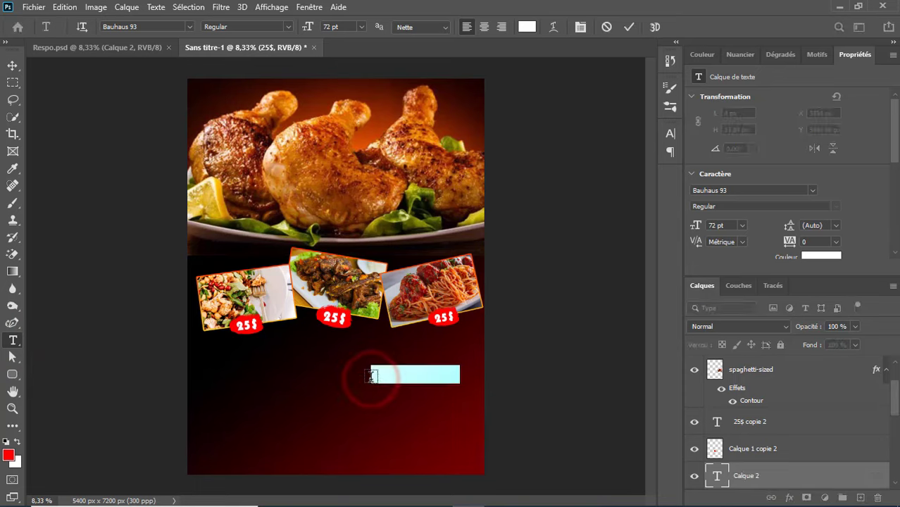
pyautogui.press('BackSpace')
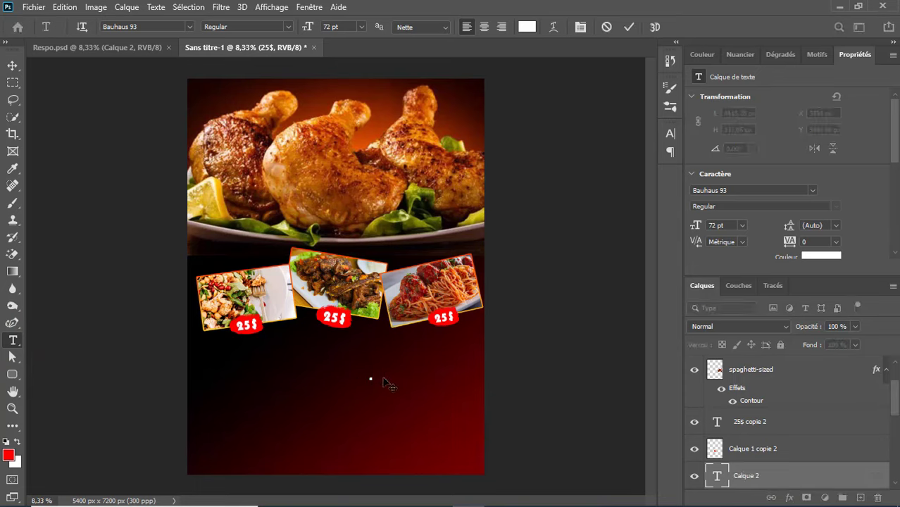
pyautogui.write('QUE DE')
pyautogui.write('S ')
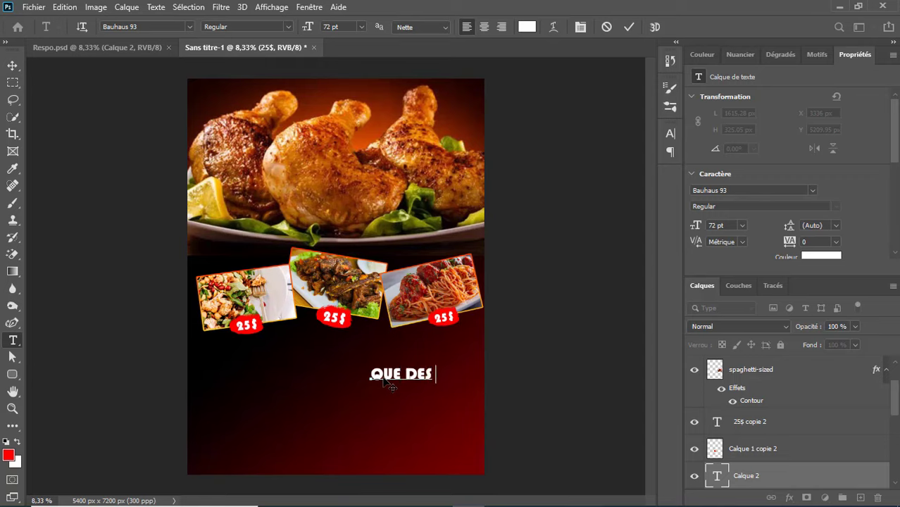
pyautogui.write('PLATS')
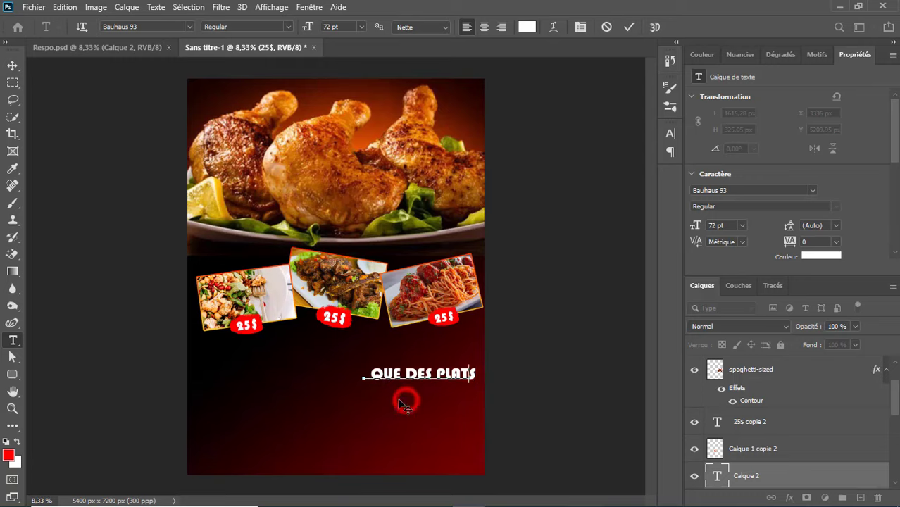
pyautogui.moveTo(402, 392); pyautogui.dragTo(389, 389)
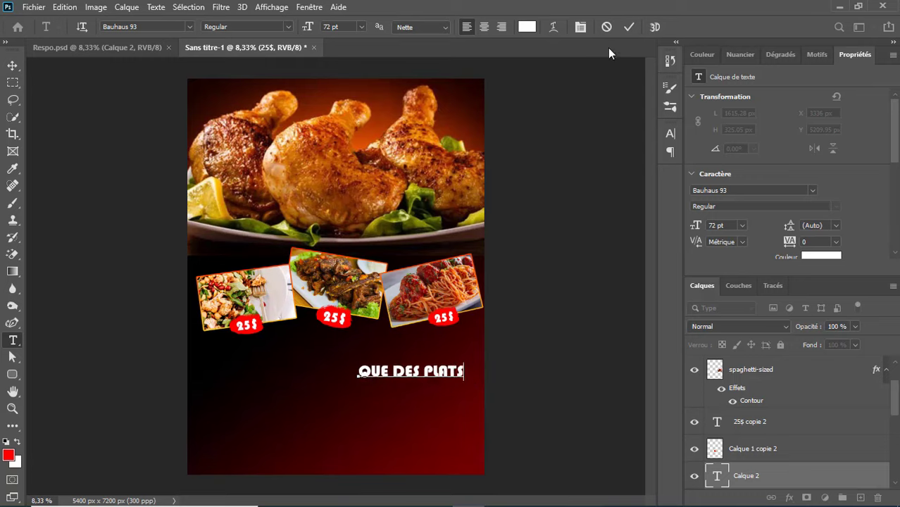
pyautogui.click(630, 28)
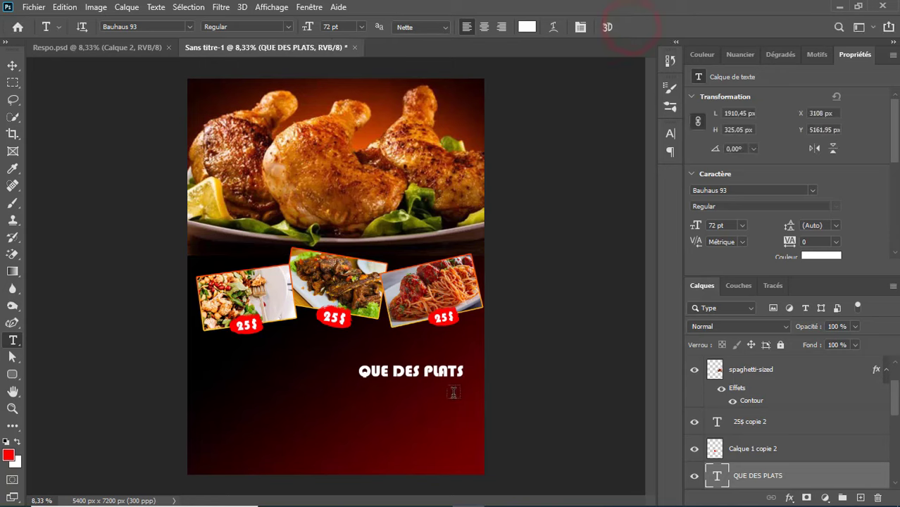
pyautogui.click(718, 476)
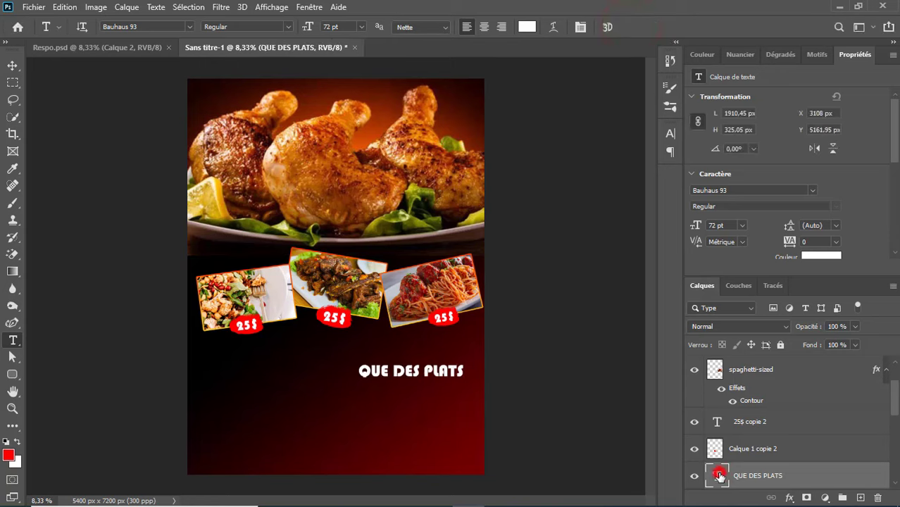
pyautogui.doubleClick(717, 476)
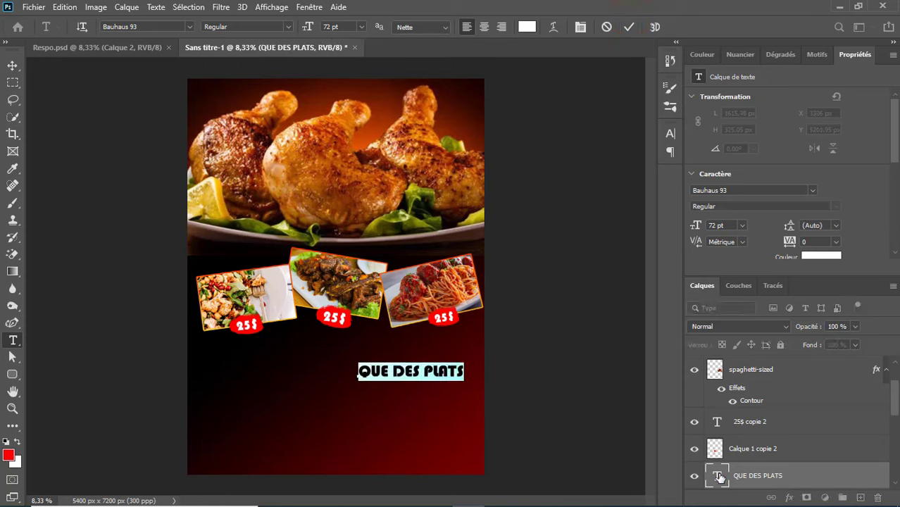
pyautogui.click(718, 477)
pyautogui.doubleClick(718, 477)
pyautogui.click(719, 477)
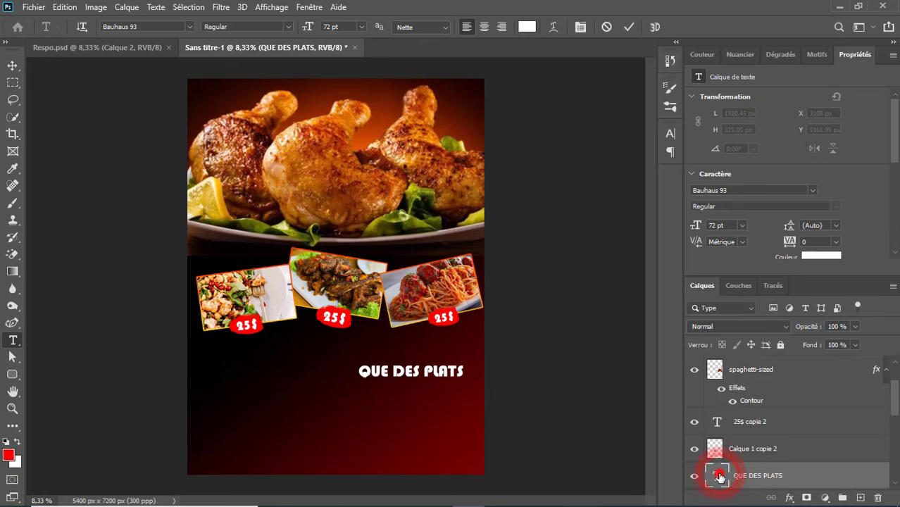
pyautogui.doubleClick(719, 477)
pyautogui.click(719, 476)
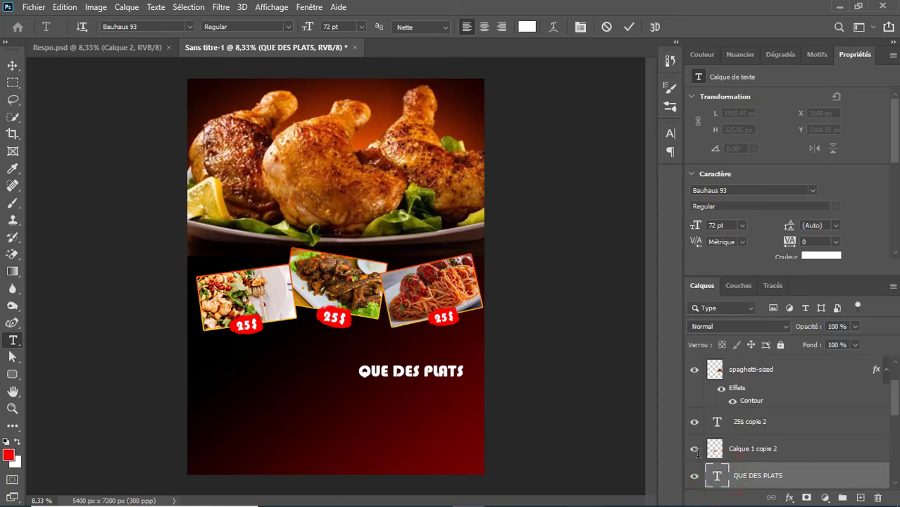
pyautogui.doubleClick(718, 476)
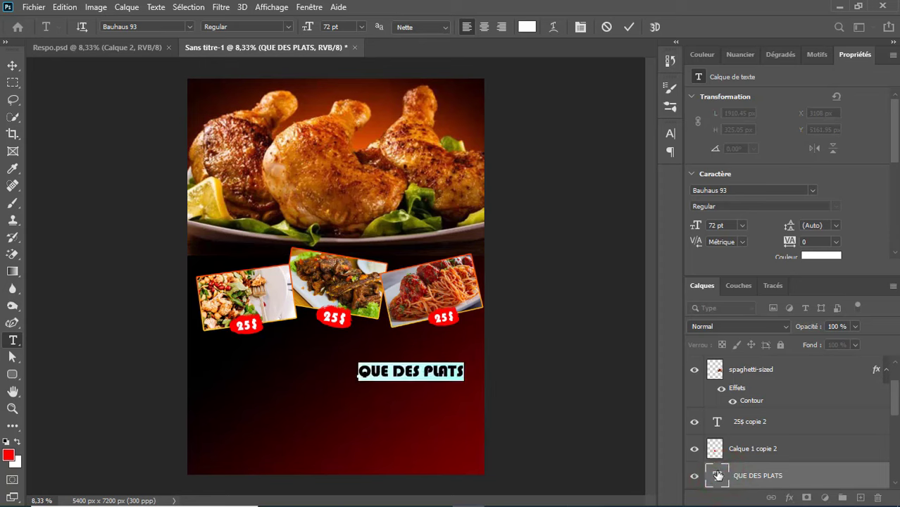
pyautogui.click(191, 27)
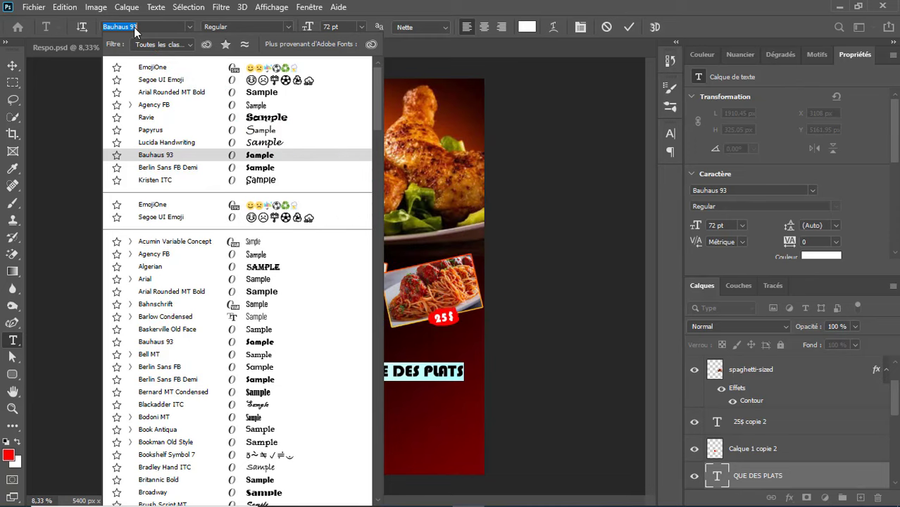
pyautogui.click(532, 221)
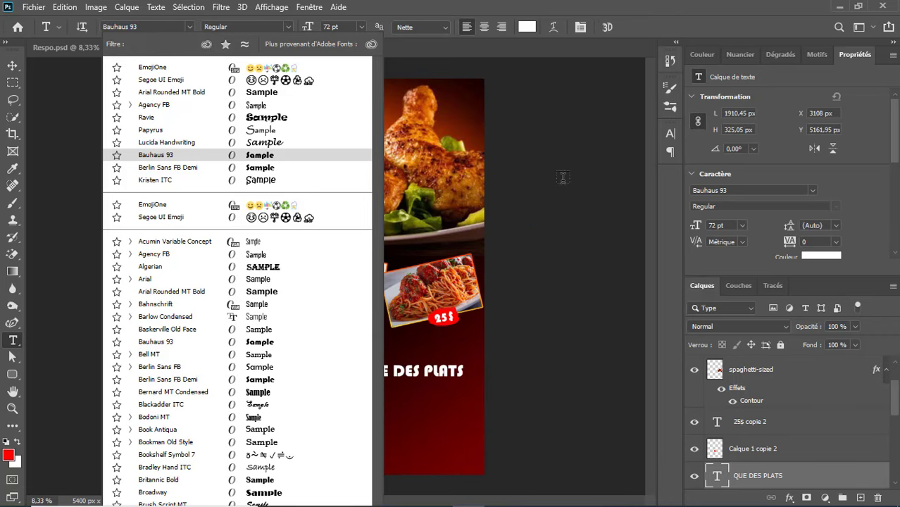
pyautogui.click(599, 235)
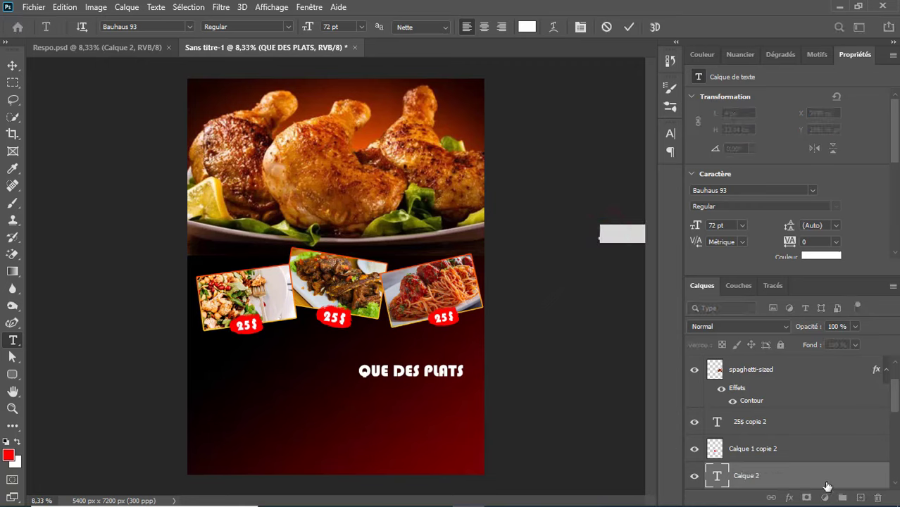
# Add a new 'DELICIEUX' text line beneath QUE DES PLATS.
pyautogui.click(895, 395)
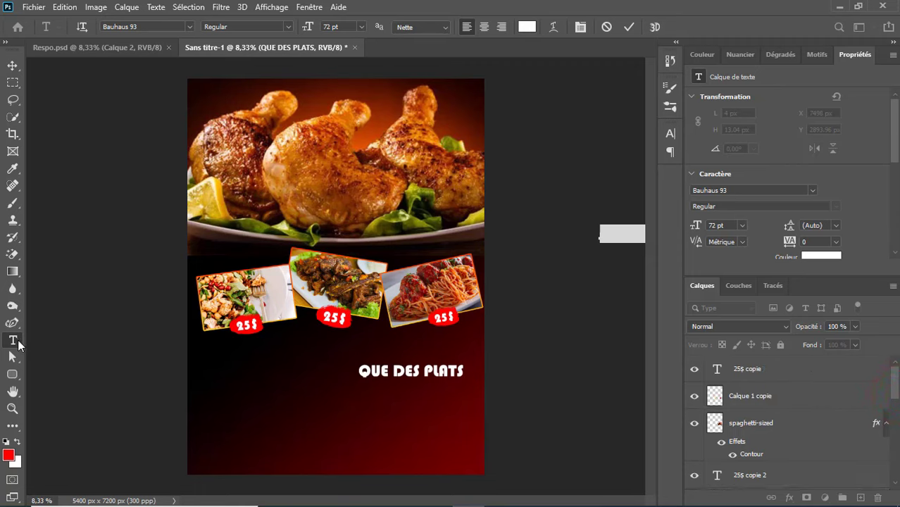
pyautogui.click(13, 340)
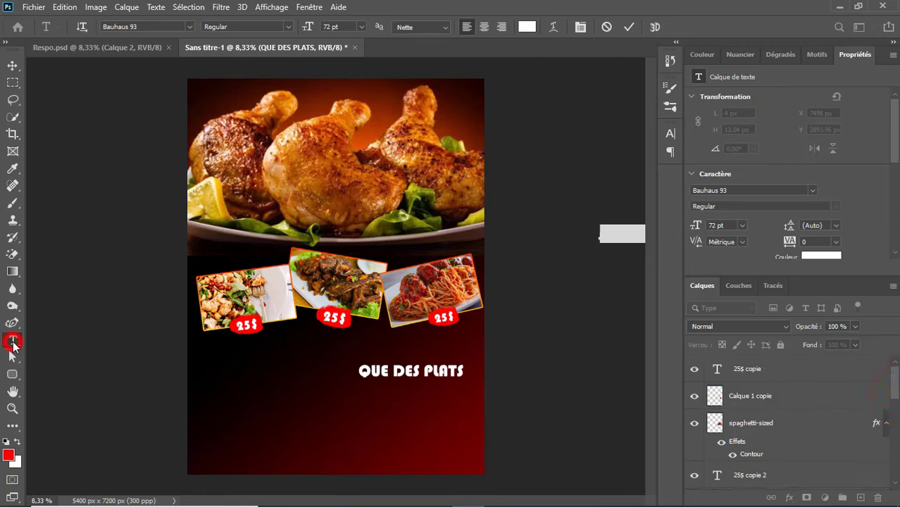
pyautogui.click(353, 401)
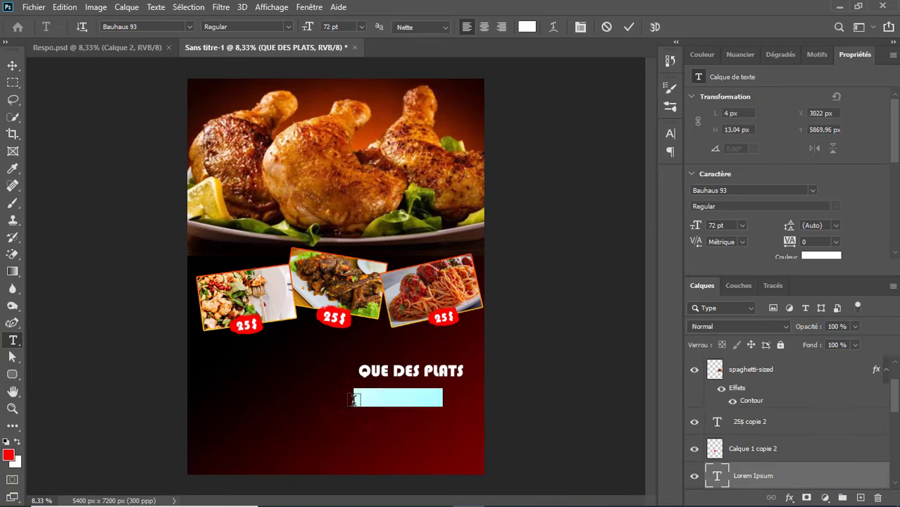
pyautogui.press('BackSpace')
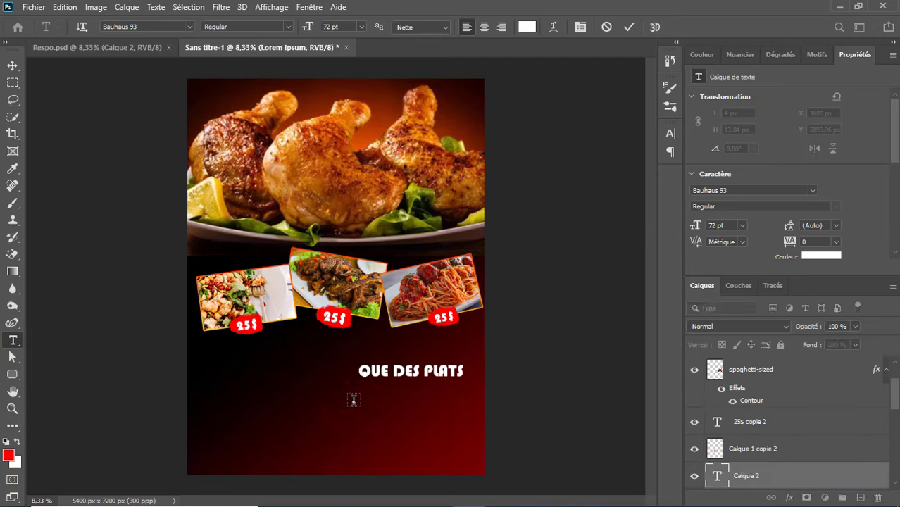
pyautogui.write('DELICI')
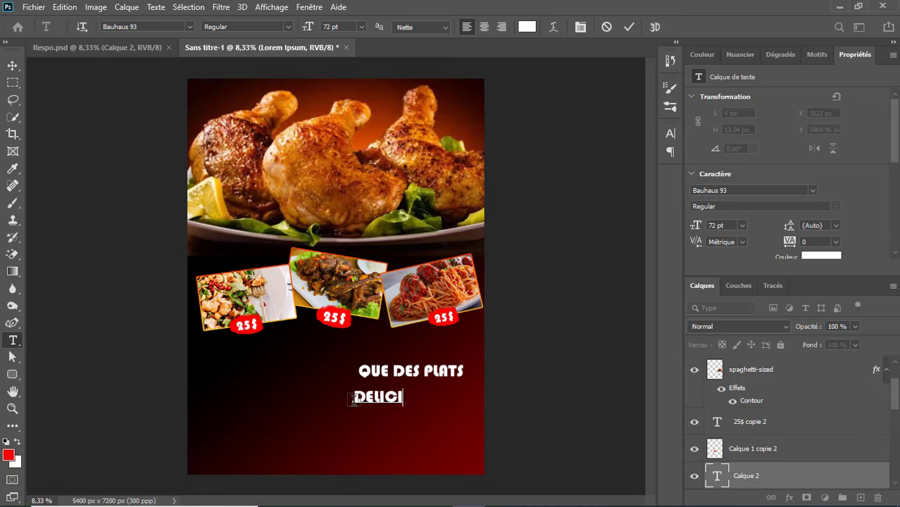
pyautogui.write('EUX')
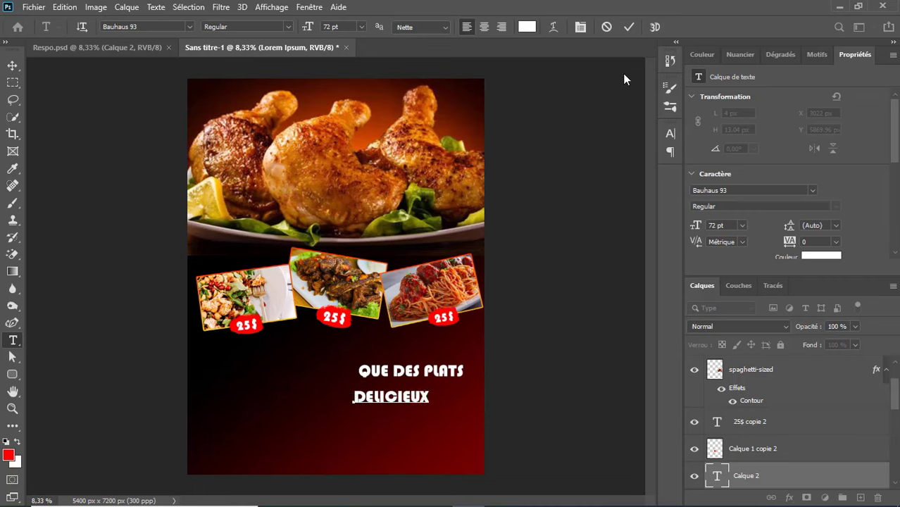
pyautogui.click(629, 29)
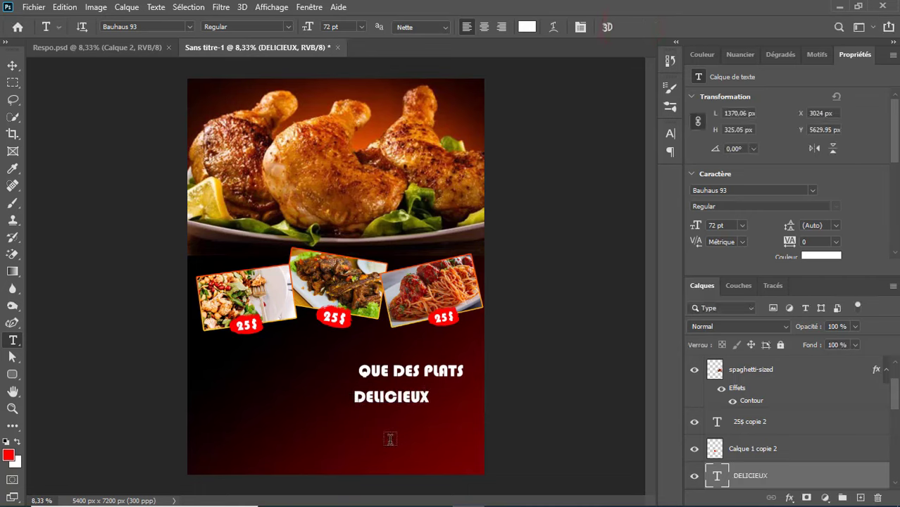
# Set the DELICIEUX text to the Ravie font at 72 pt.
pyautogui.doubleClick(717, 479)
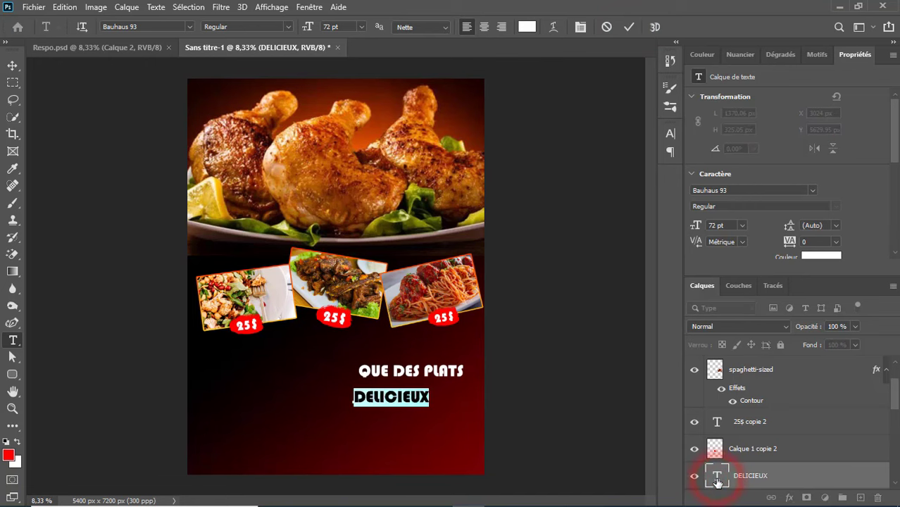
pyautogui.click(187, 26)
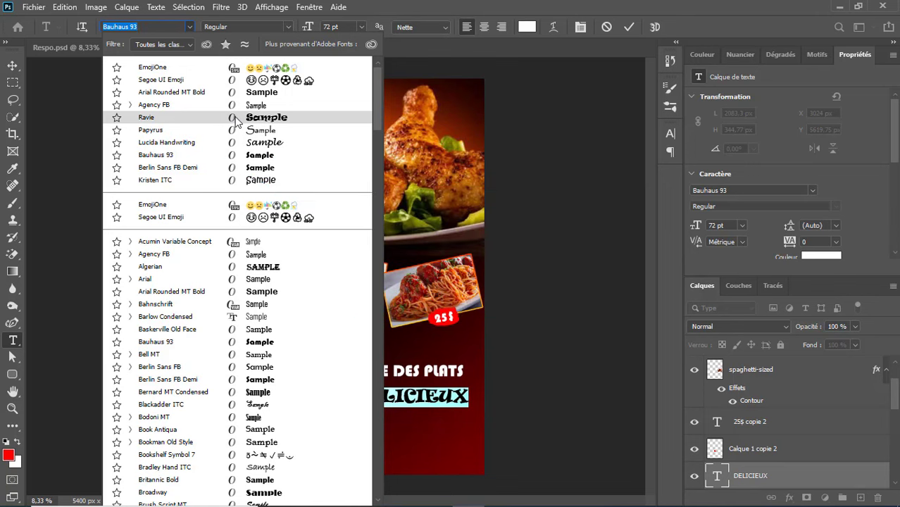
pyautogui.click(236, 119)
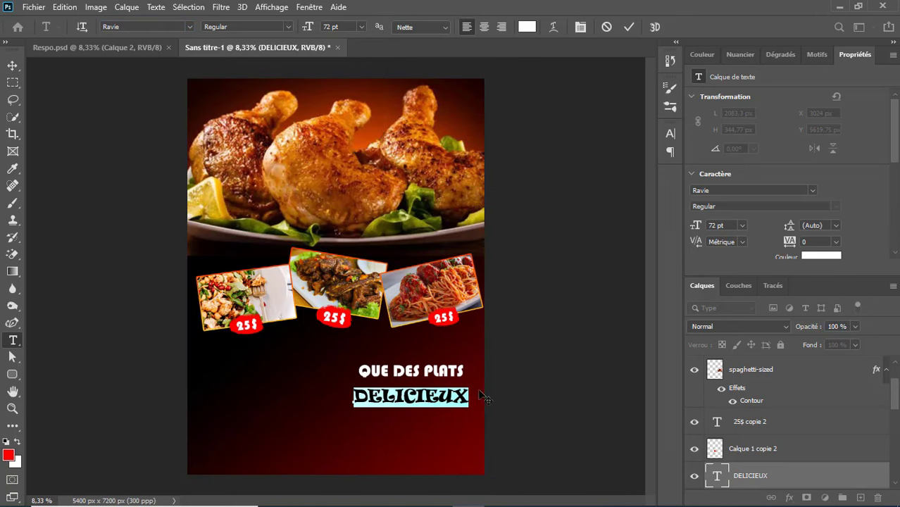
# Change the DELICIEUX text colour to bright yellow #ffea00 and commit the edit.
pyautogui.click(526, 28)
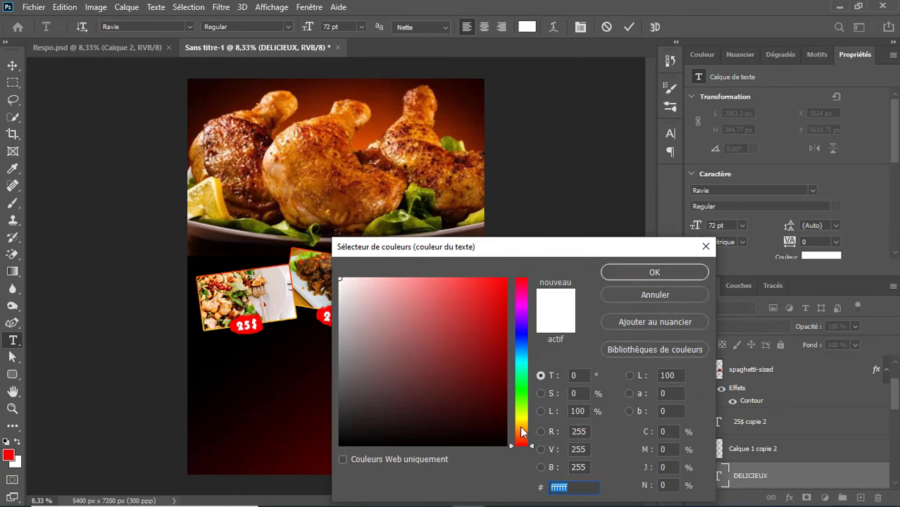
pyautogui.moveTo(519, 426); pyautogui.dragTo(520, 426)
pyautogui.click(505, 280)
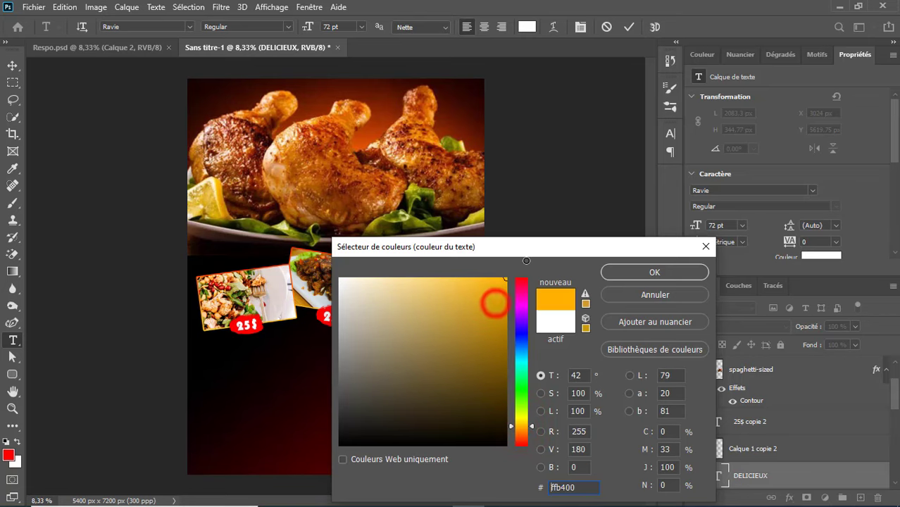
pyautogui.moveTo(527, 253); pyautogui.dragTo(675, 137)
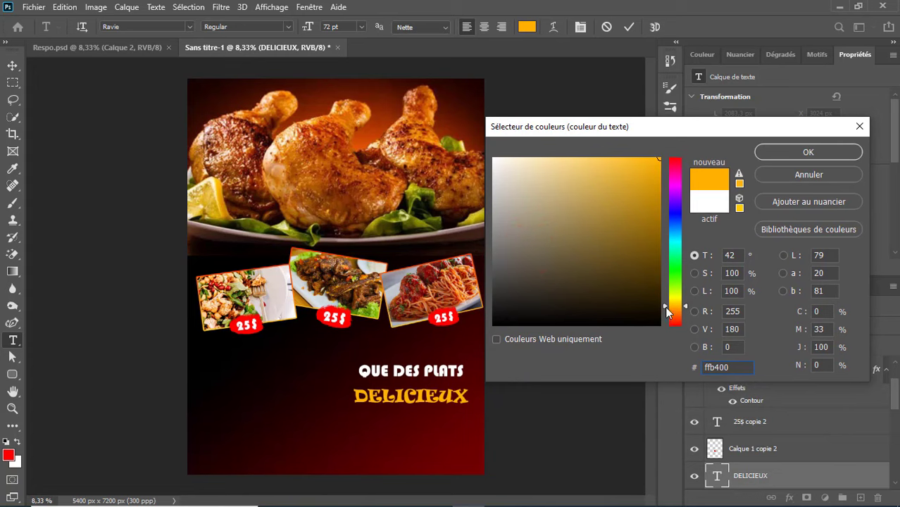
pyautogui.click(675, 302)
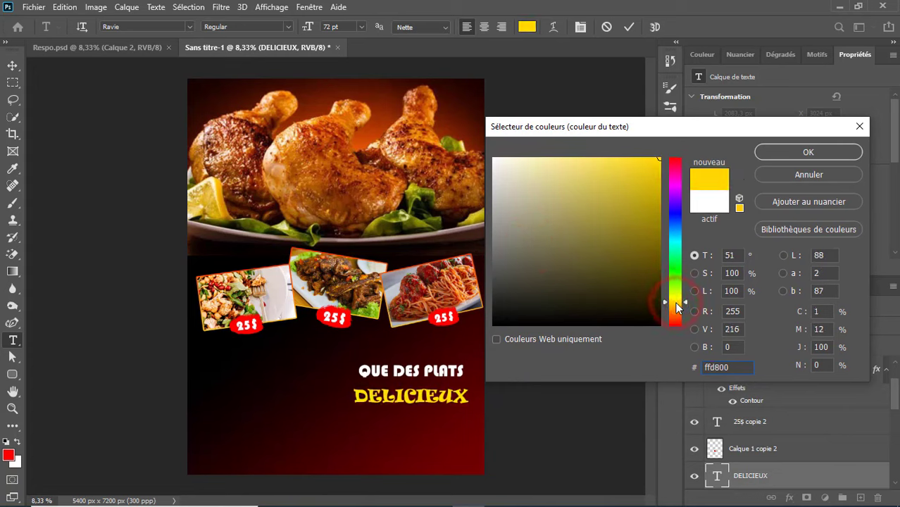
pyautogui.click(674, 300)
pyautogui.click(684, 302)
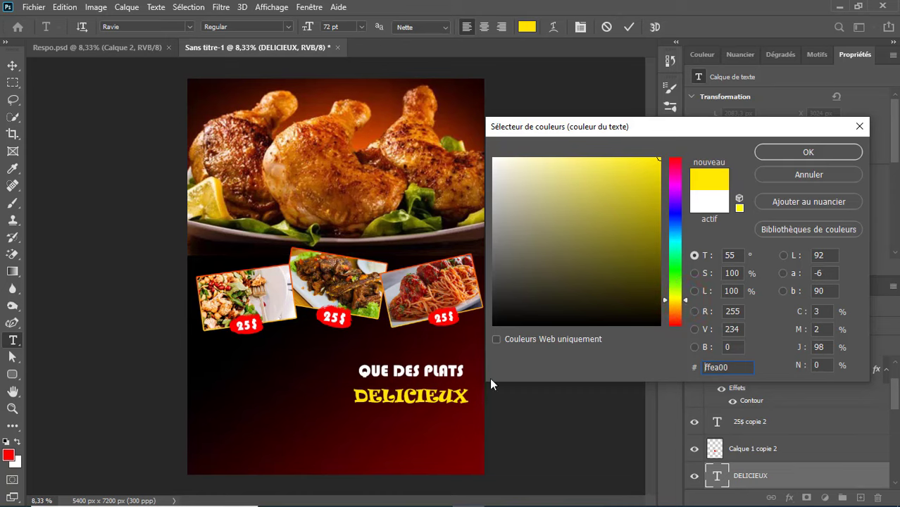
pyautogui.click(783, 152)
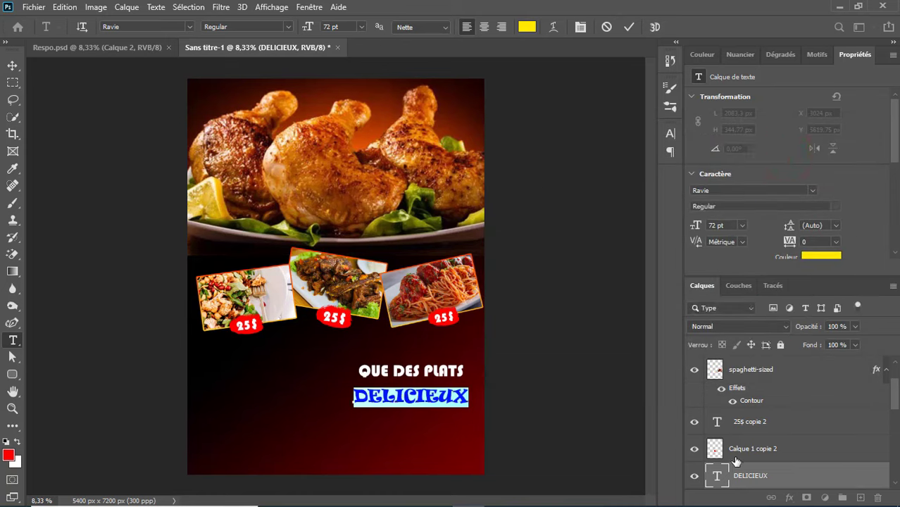
pyautogui.click(629, 27)
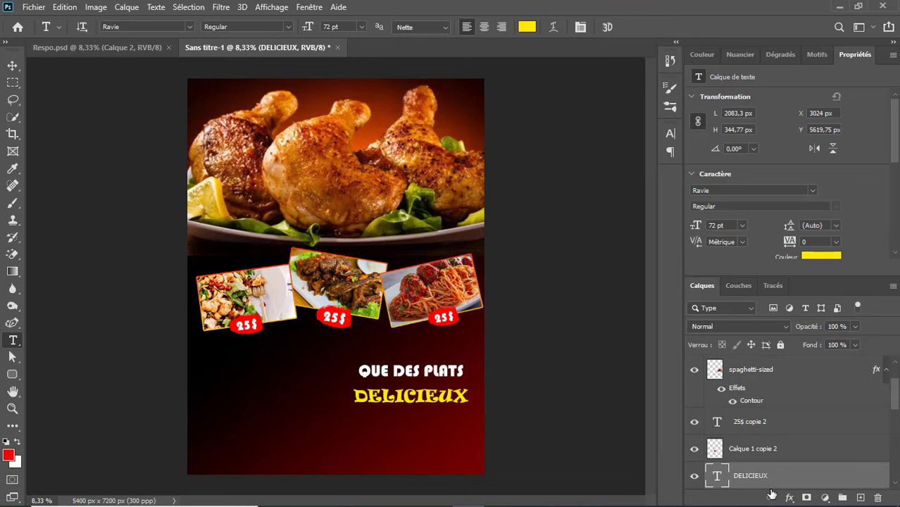
# Scale DELICIEUX up to about 135 pt and compare it against the Respo.psd reference.
pyautogui.hotkey('ctrl', 't')
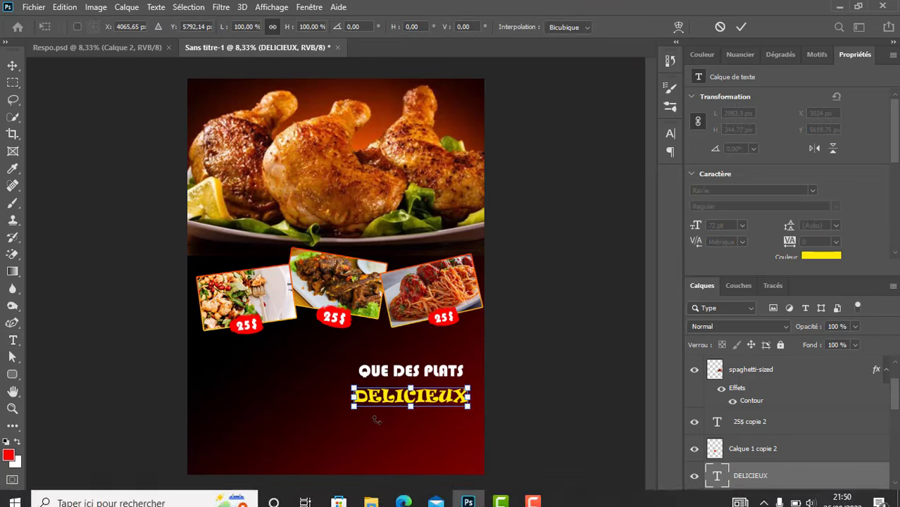
pyautogui.moveTo(468, 406); pyautogui.dragTo(477, 409)
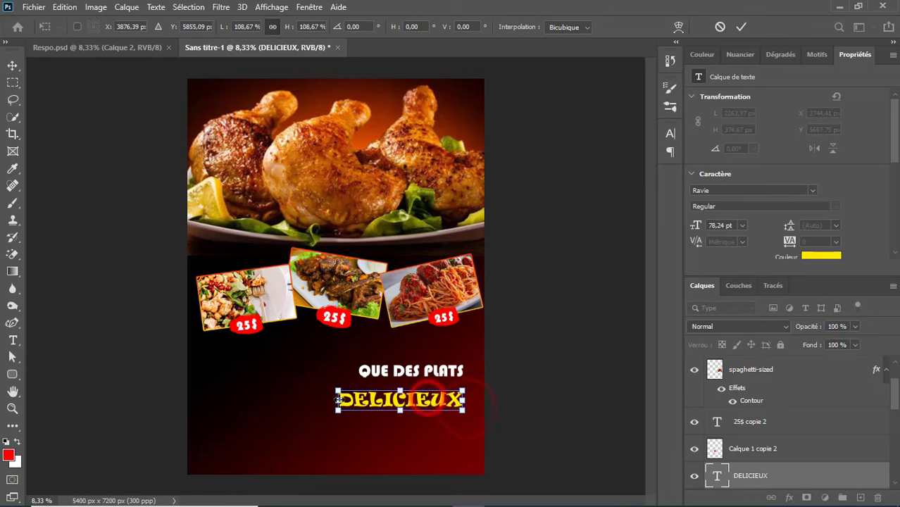
pyautogui.moveTo(339, 411); pyautogui.dragTo(293, 418)
pyautogui.moveTo(386, 405); pyautogui.dragTo(396, 408)
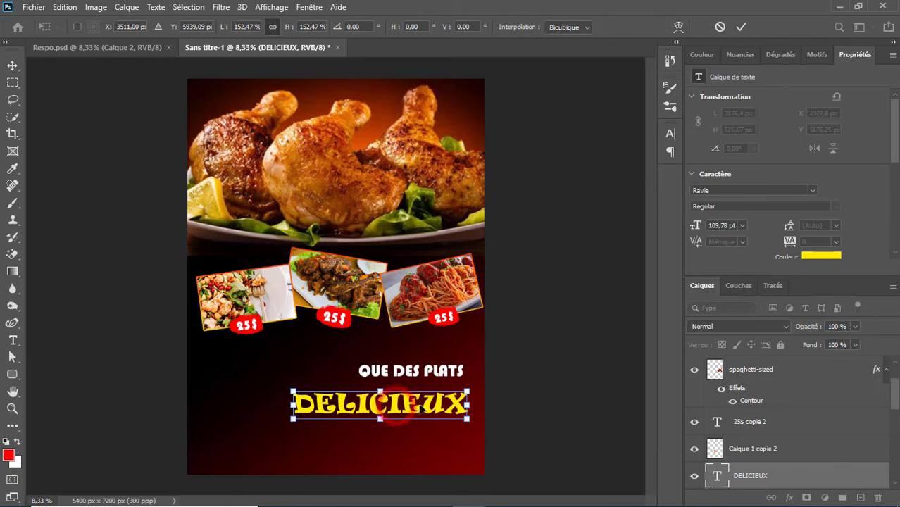
pyautogui.click(741, 26)
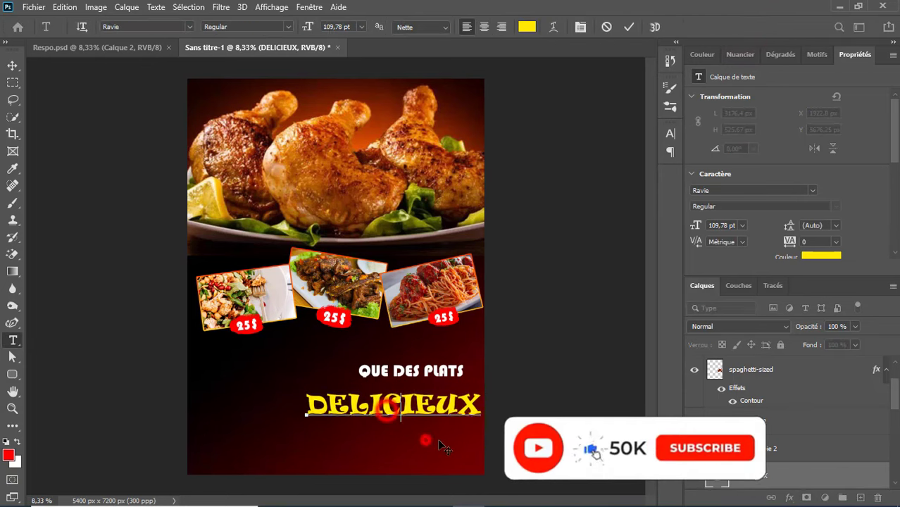
pyautogui.moveTo(380, 403)
pyautogui.mouseDown()
pyautogui.moveTo(390, 406)
pyautogui.moveTo(390, 428)
pyautogui.mouseUp()
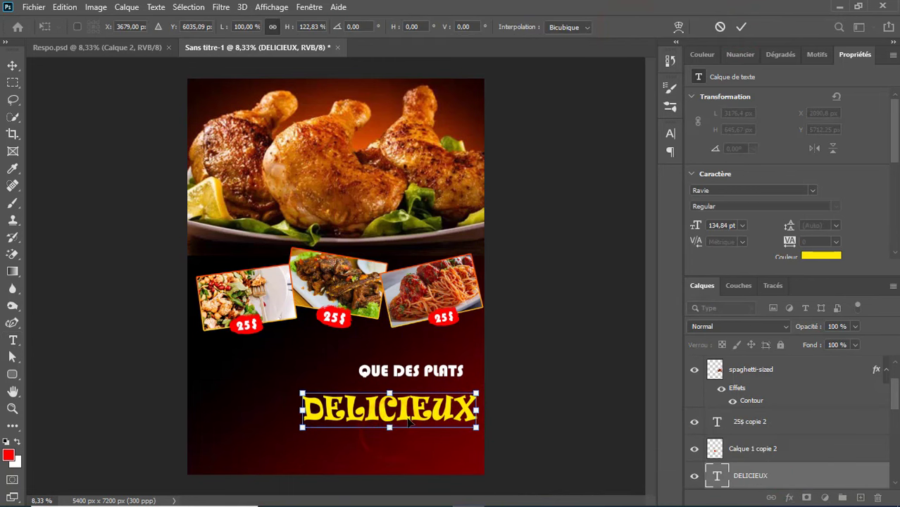
pyautogui.click(741, 26)
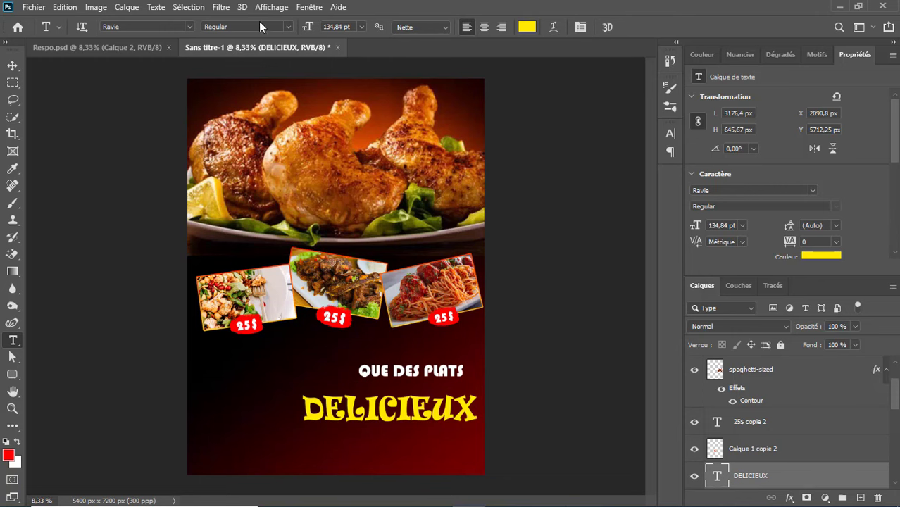
pyautogui.click(130, 47)
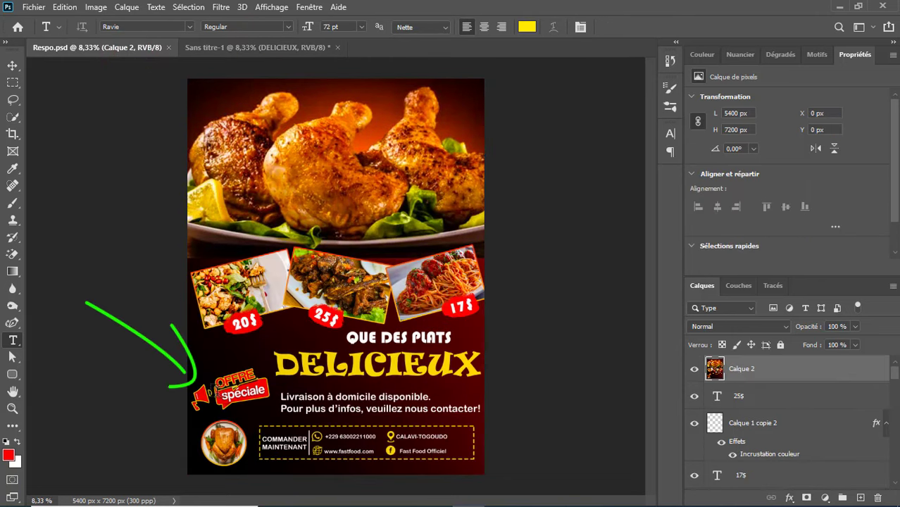
pyautogui.click(278, 48)
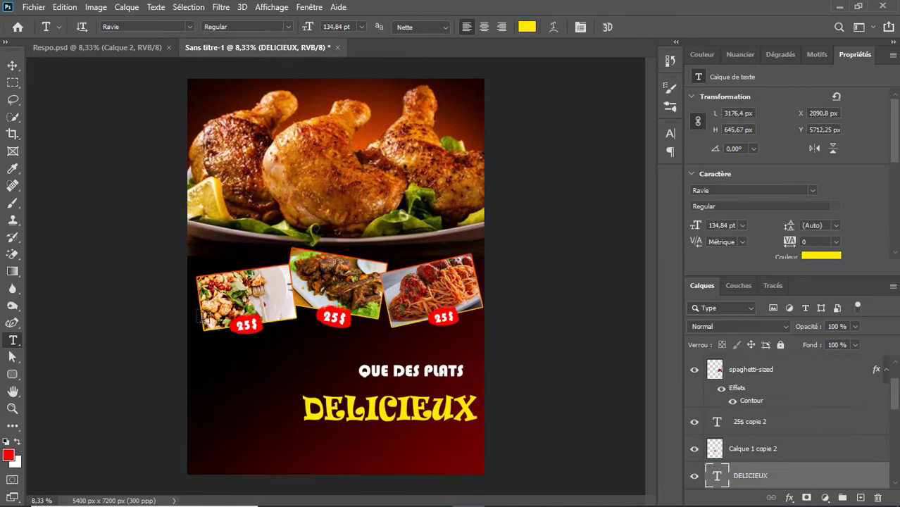
# Place offre-speciale.jpg as a linked image and move it below the dish photos.
pyautogui.click(33, 7)
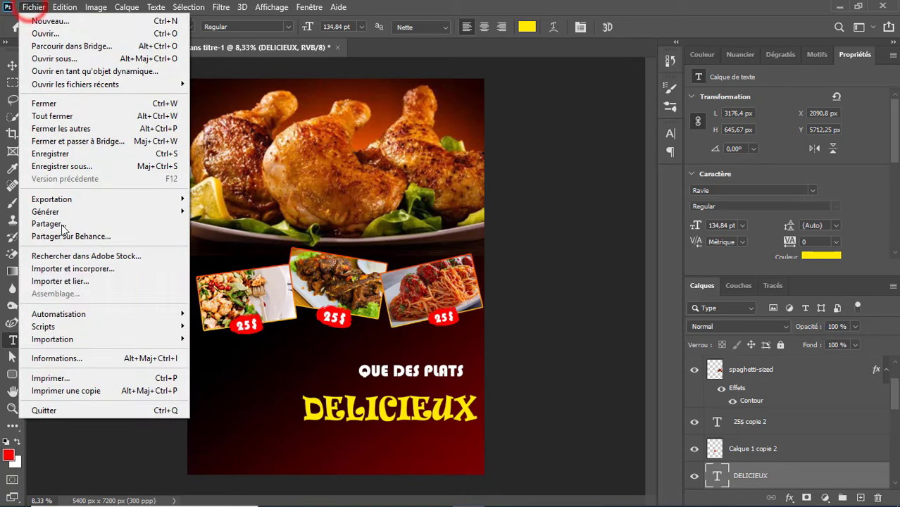
pyautogui.click(70, 281)
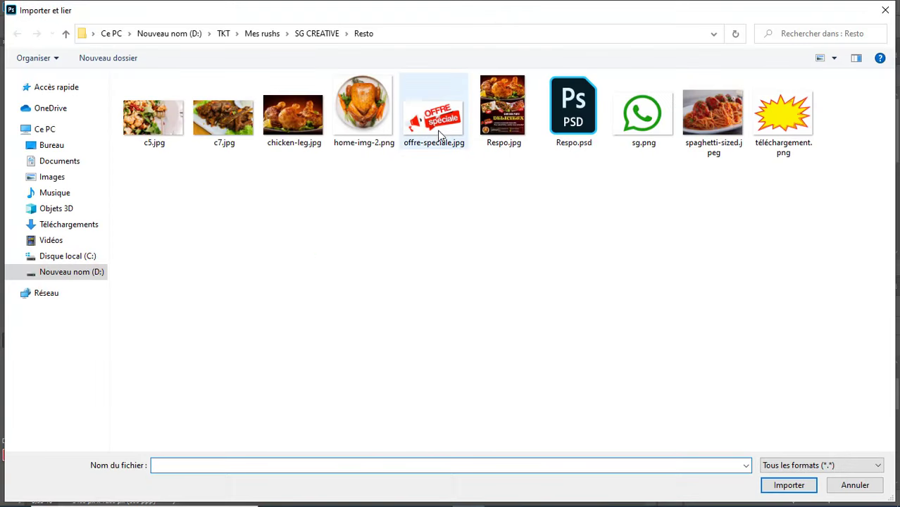
pyautogui.click(440, 136)
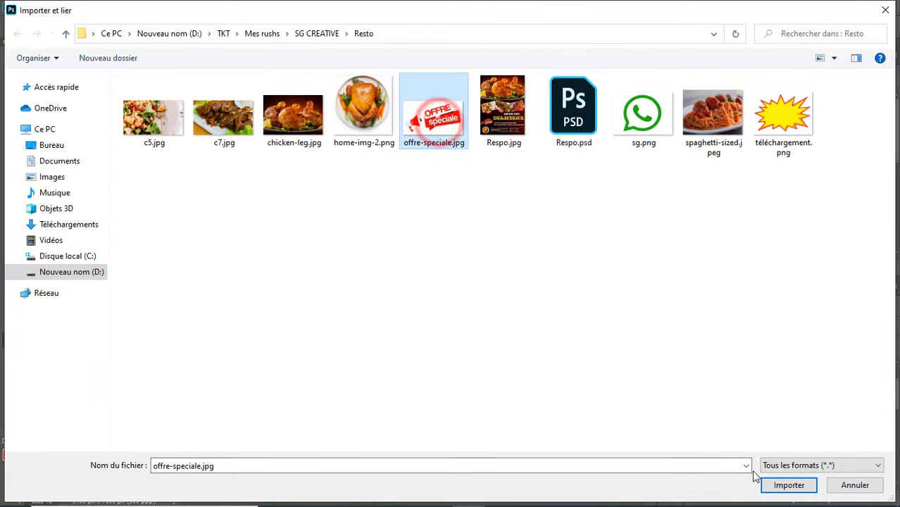
pyautogui.click(774, 484)
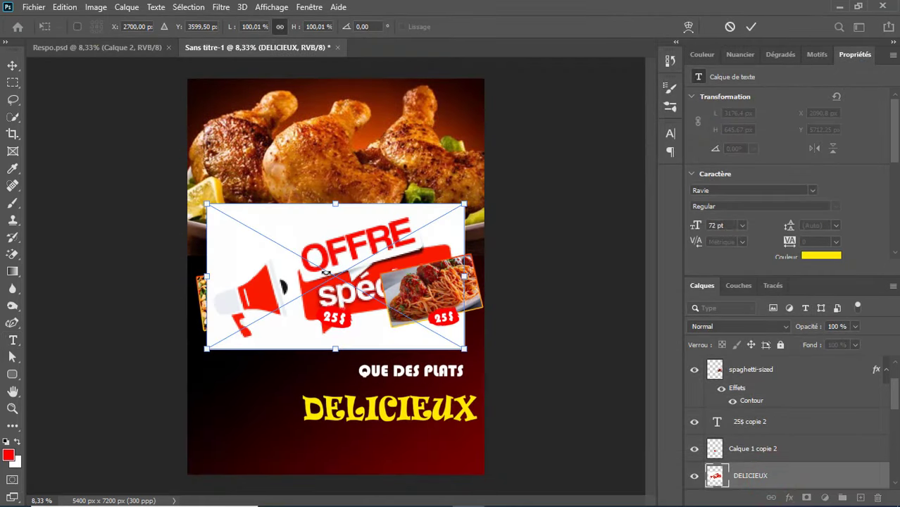
pyautogui.moveTo(294, 345); pyautogui.dragTo(288, 421)
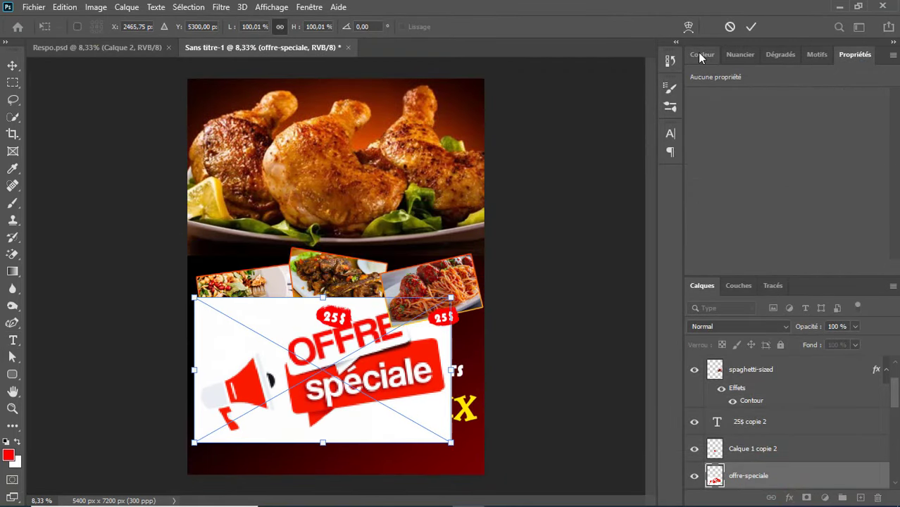
pyautogui.click(751, 28)
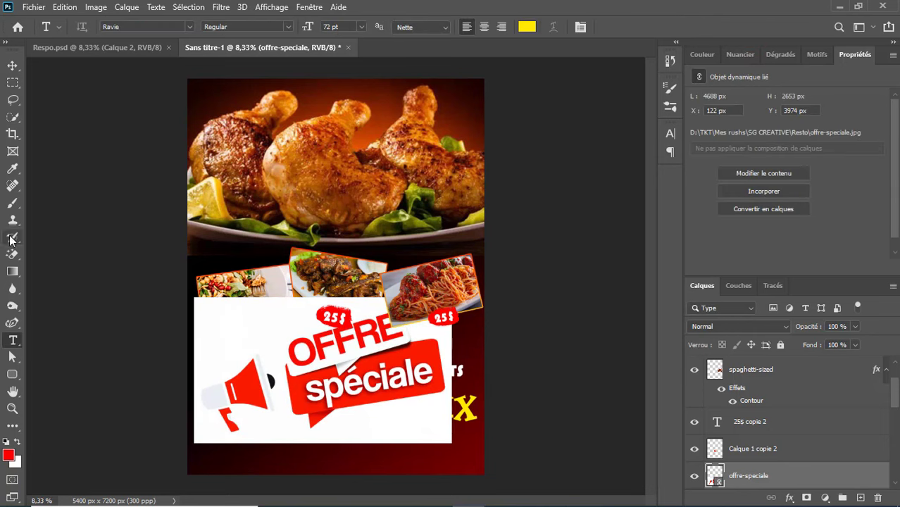
# Rasterize the offre-speciale layer and erase its white background with the Magic Eraser.
pyautogui.click(11, 254)
pyautogui.rightClick(781, 475)
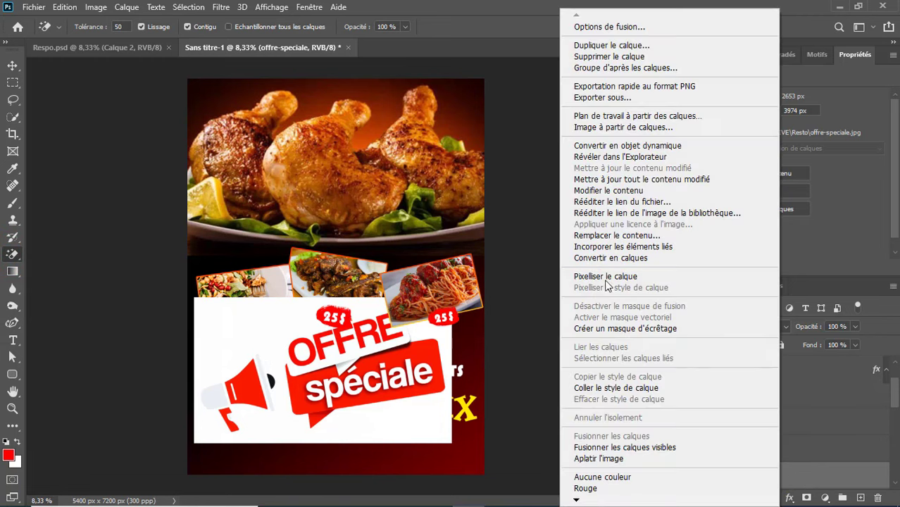
pyautogui.click(600, 277)
pyautogui.click(216, 340)
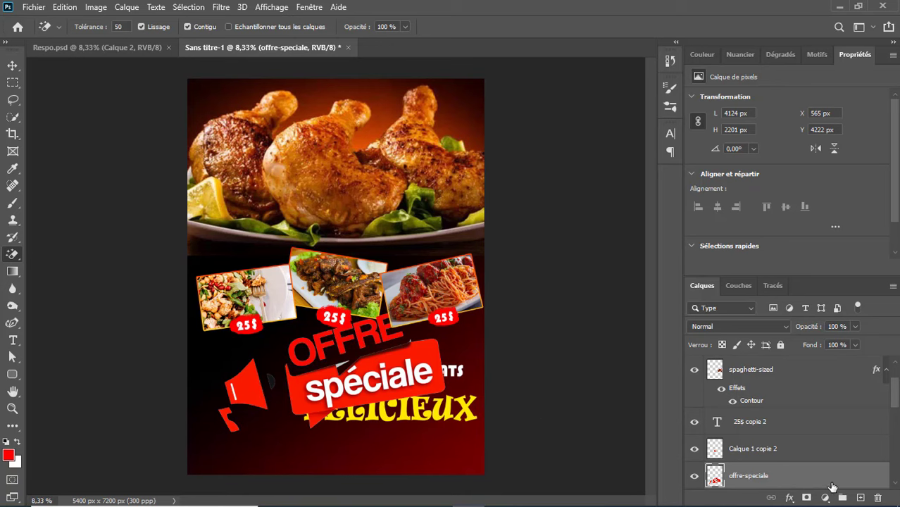
# Give the offre-speciale badge a 21 px outside stroke filled with solid yellow.
pyautogui.press('h')
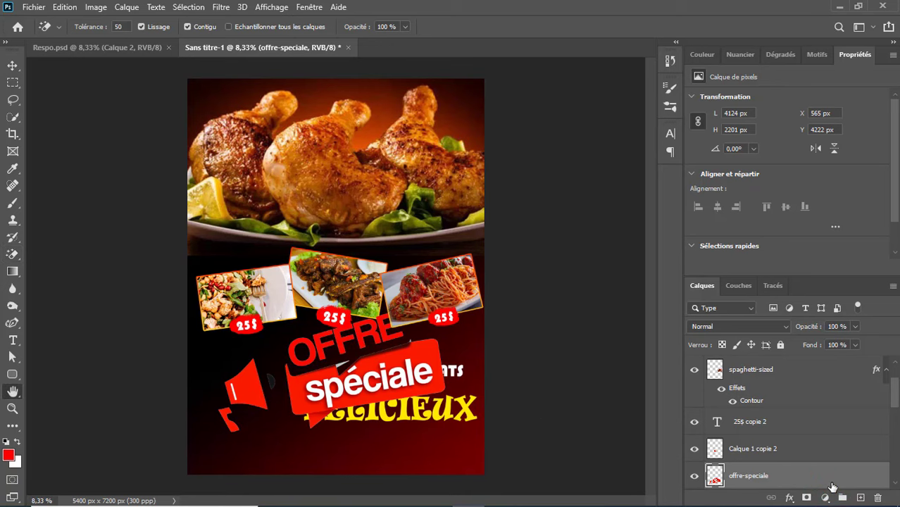
pyautogui.doubleClick(832, 485)
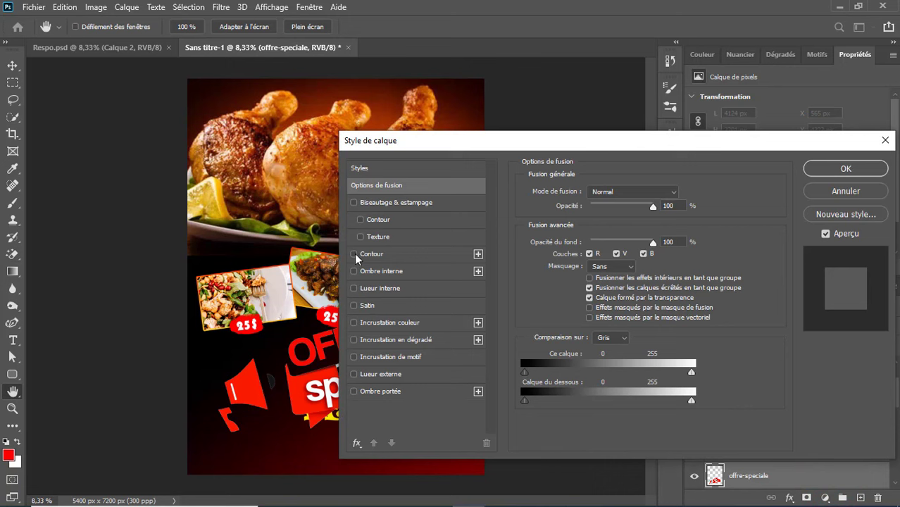
pyautogui.click(354, 254)
pyautogui.click(373, 255)
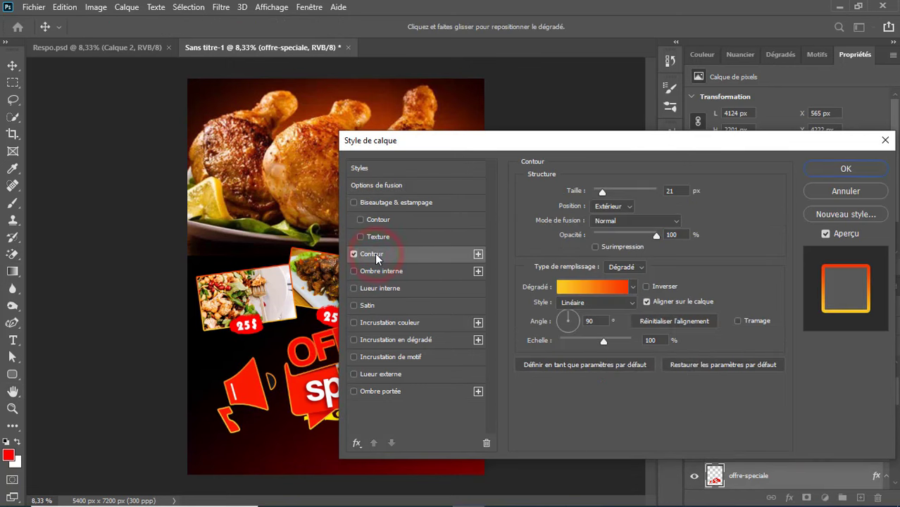
pyautogui.moveTo(652, 145); pyautogui.dragTo(655, 176)
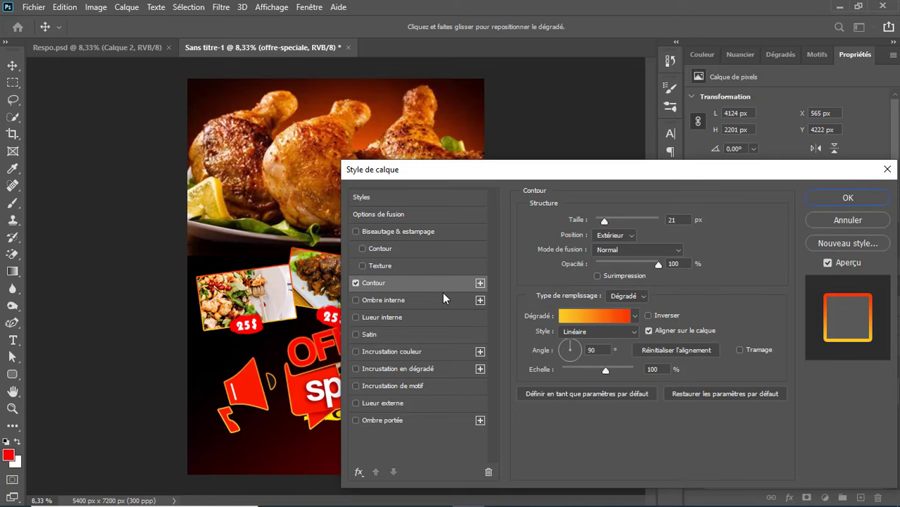
pyautogui.click(582, 314)
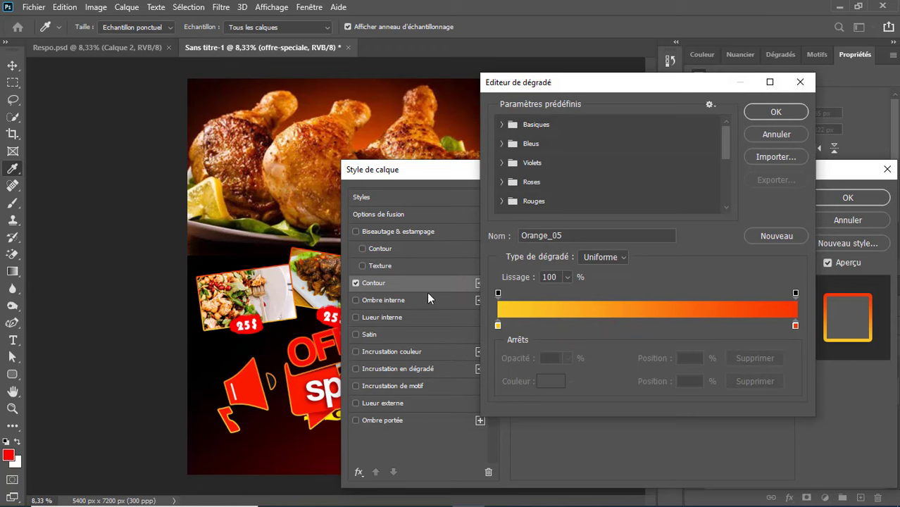
pyautogui.click(752, 138)
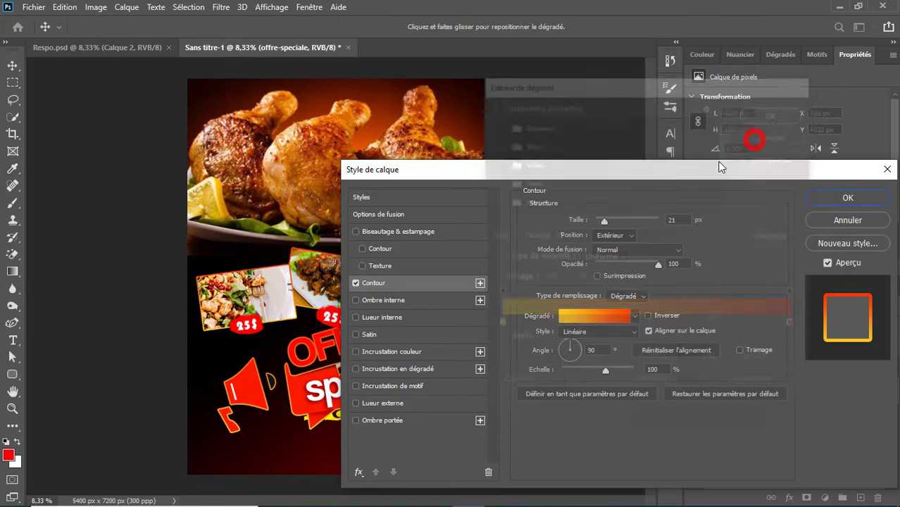
pyautogui.click(634, 296)
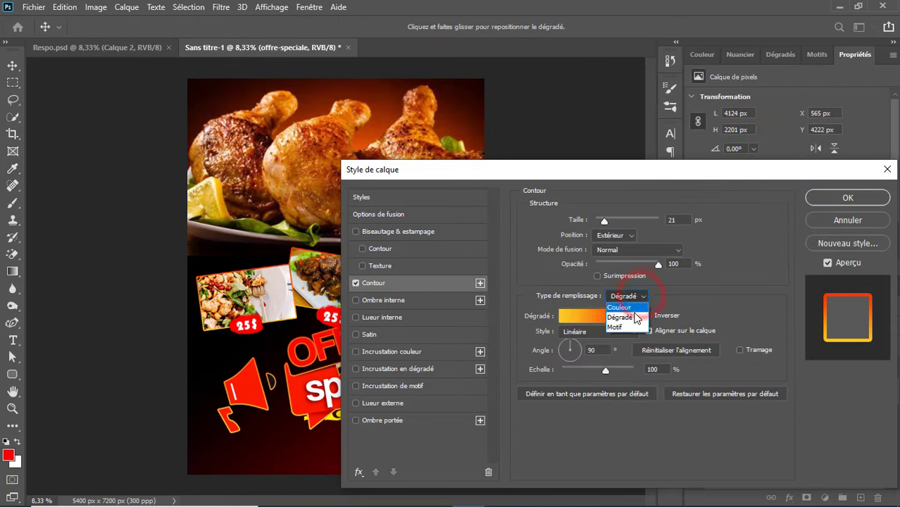
pyautogui.click(631, 308)
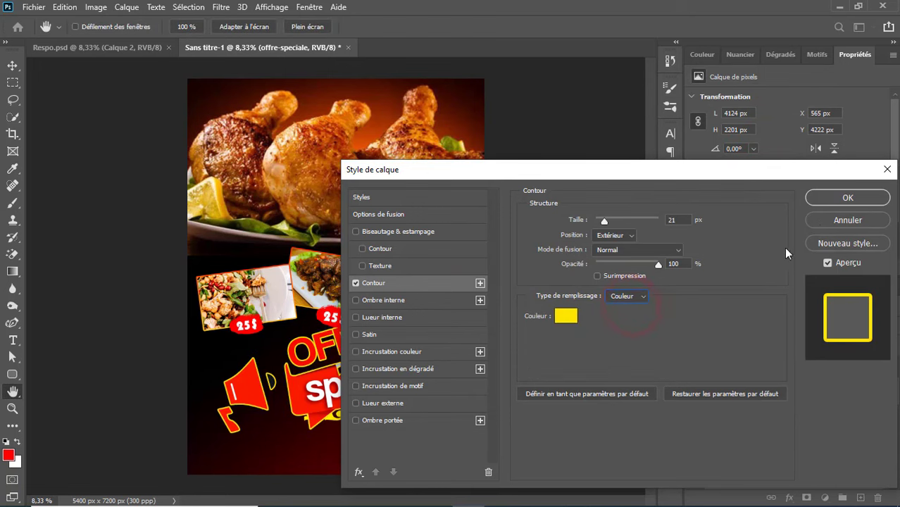
pyautogui.click(847, 198)
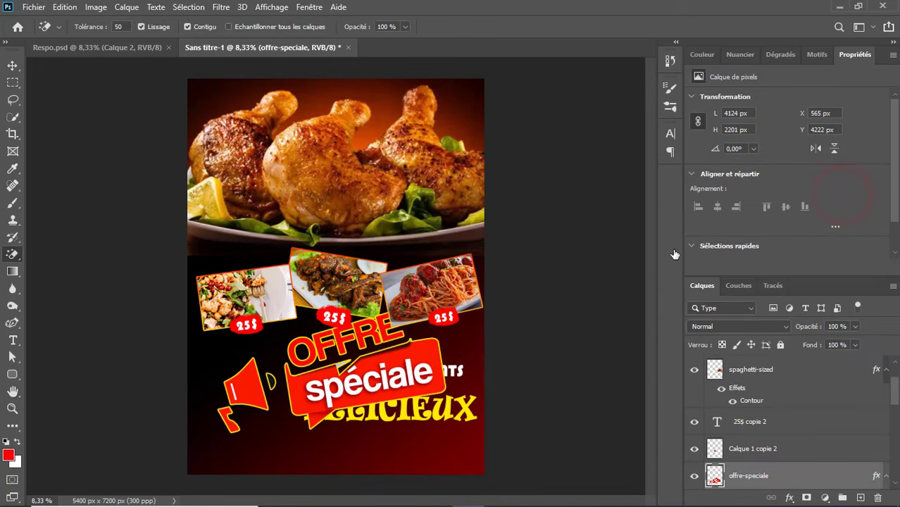
# Scale the offre spéciale badge to about 37% and move it into the poster's lower-left corner.
pyautogui.hotkey('ctrl', 't')
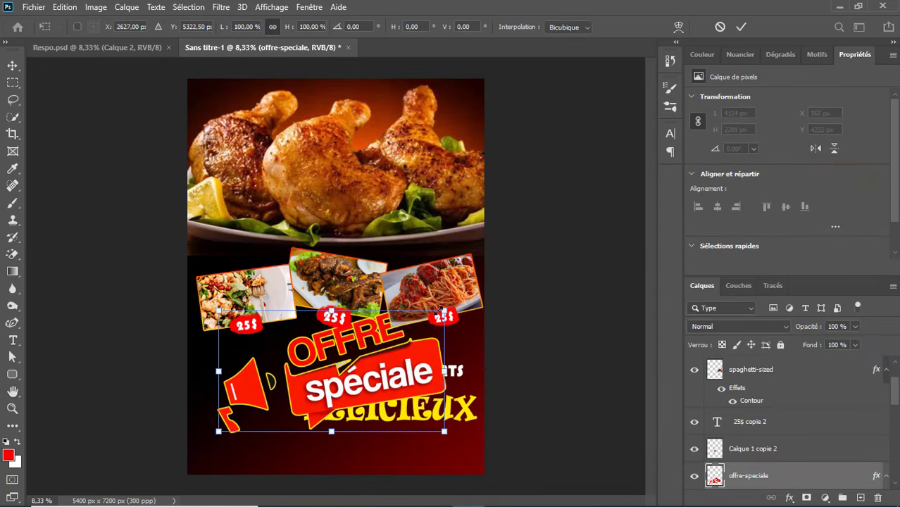
pyautogui.moveTo(445, 311)
pyautogui.mouseDown()
pyautogui.moveTo(273, 402)
pyautogui.moveTo(276, 378)
pyautogui.mouseUp()
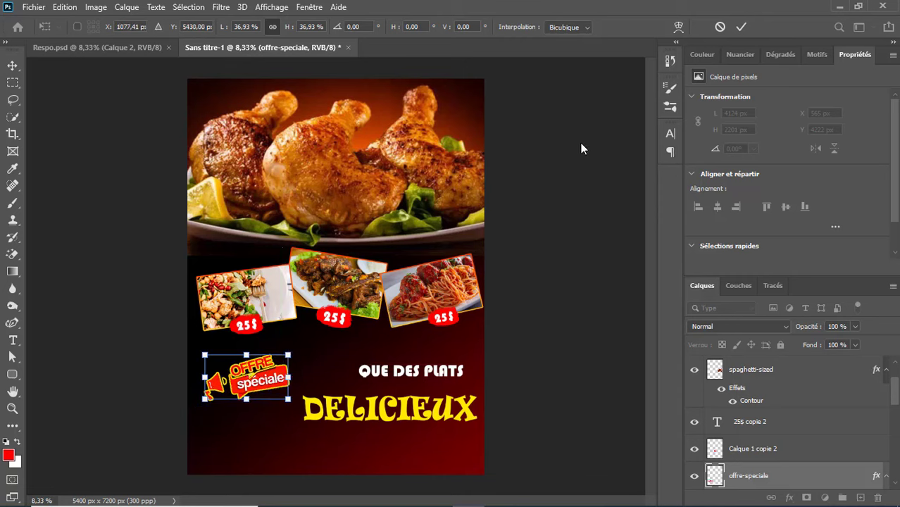
pyautogui.click(741, 27)
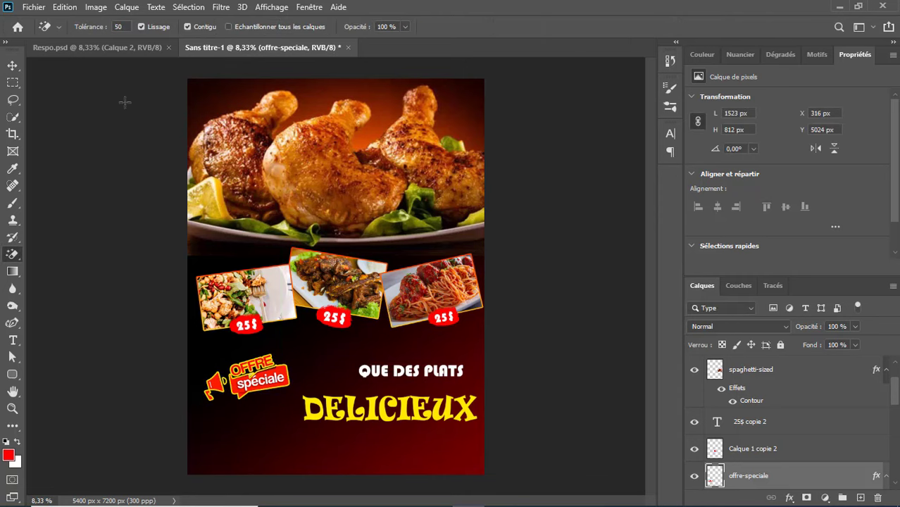
# Import home-img-2.png as a linked file at 45.4% in the lower-left corner, below the badge.
pyautogui.click(25, 8)
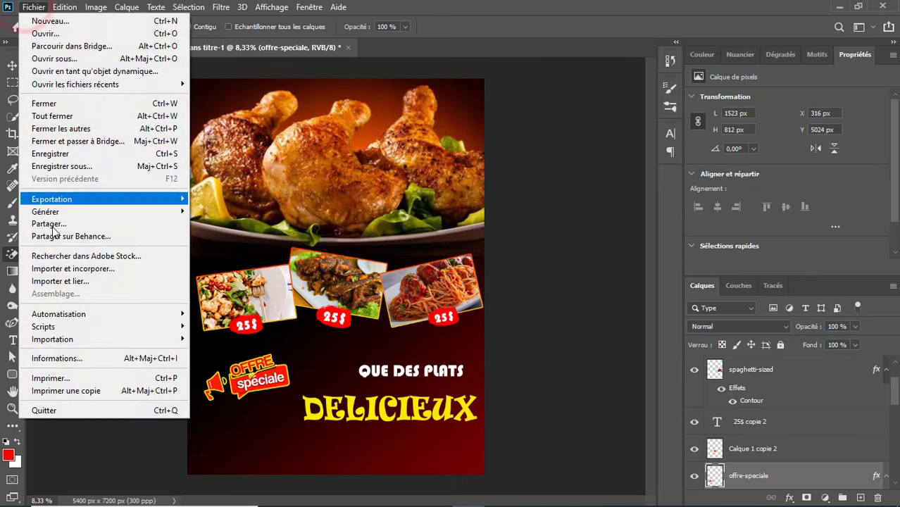
pyautogui.click(51, 281)
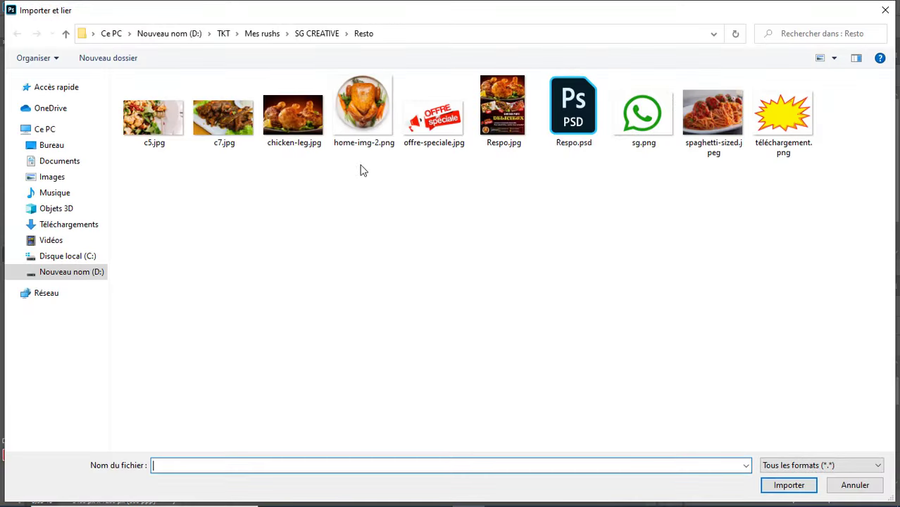
pyautogui.click(363, 81)
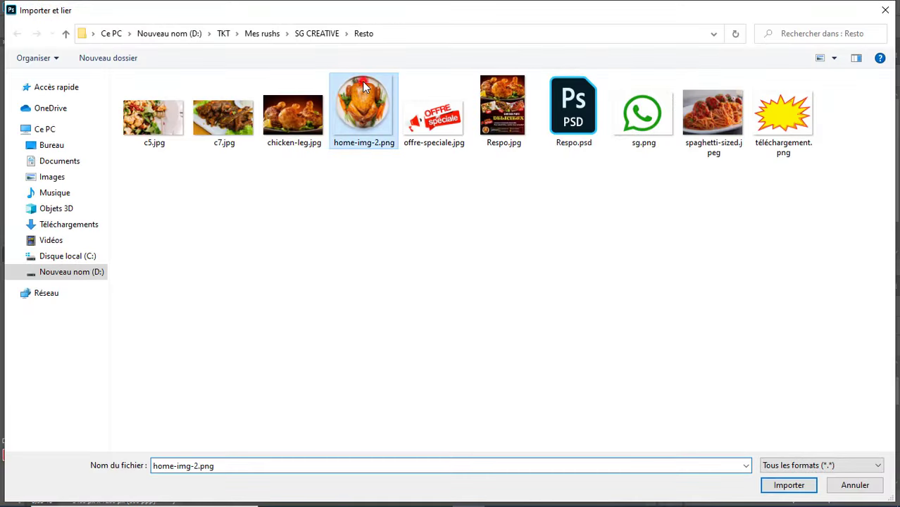
pyautogui.click(775, 486)
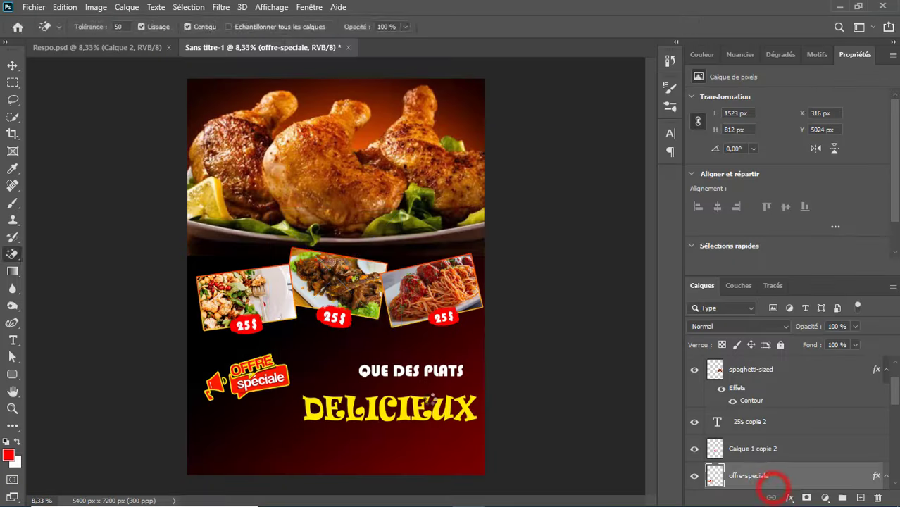
pyautogui.moveTo(345, 256); pyautogui.dragTo(273, 388)
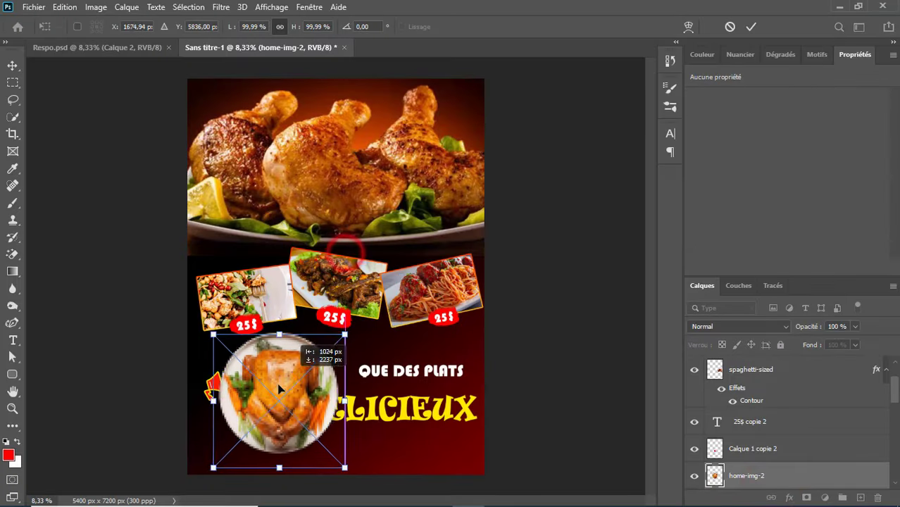
pyautogui.moveTo(329, 342)
pyautogui.mouseDown()
pyautogui.moveTo(271, 415)
pyautogui.moveTo(227, 429)
pyautogui.mouseUp()
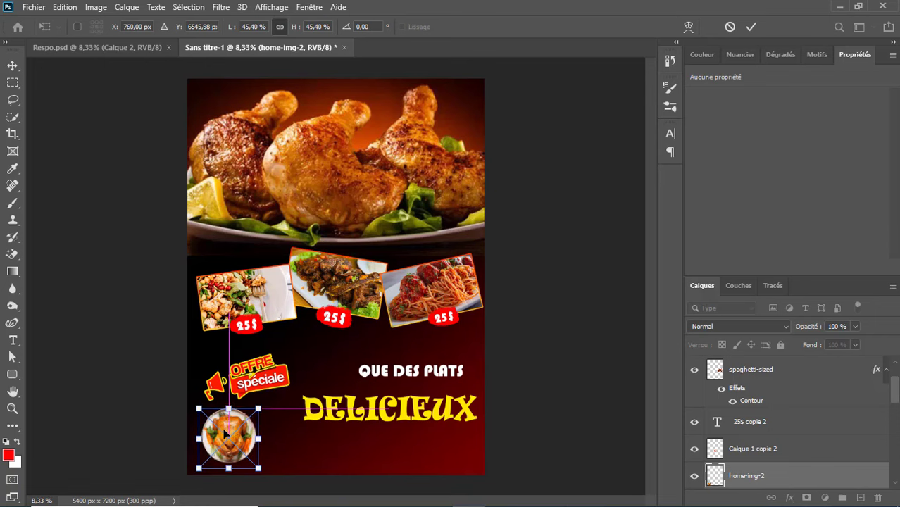
pyautogui.click(750, 29)
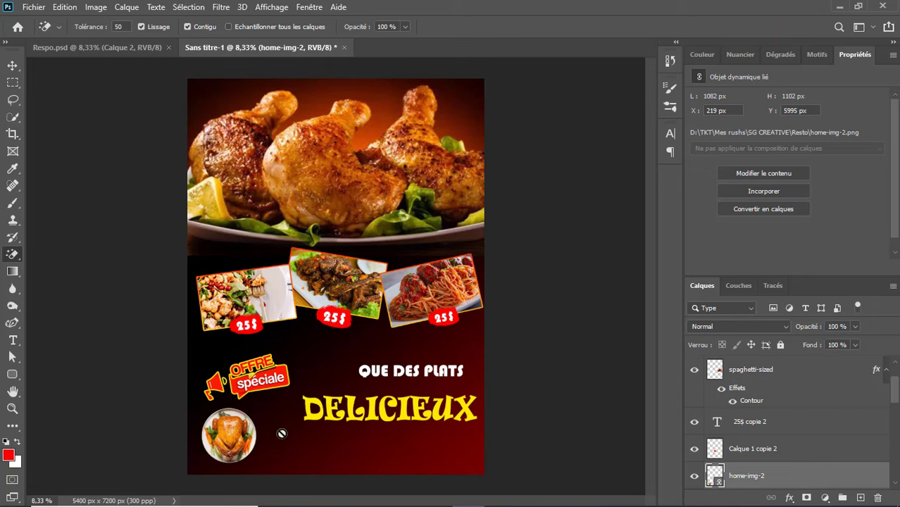
# After checking Respo.psd, paste the dishes' outline layer style onto the home-img-2 plate layer.
pyautogui.click(63, 50)
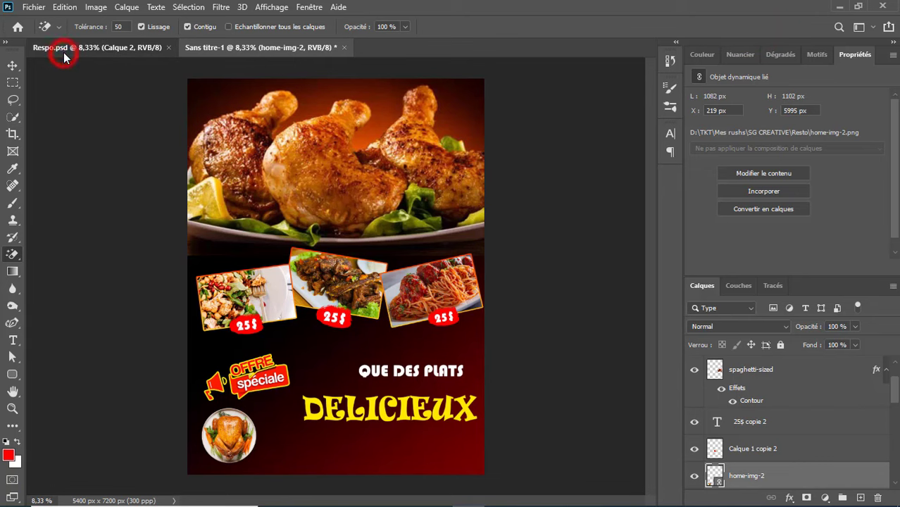
pyautogui.click(235, 52)
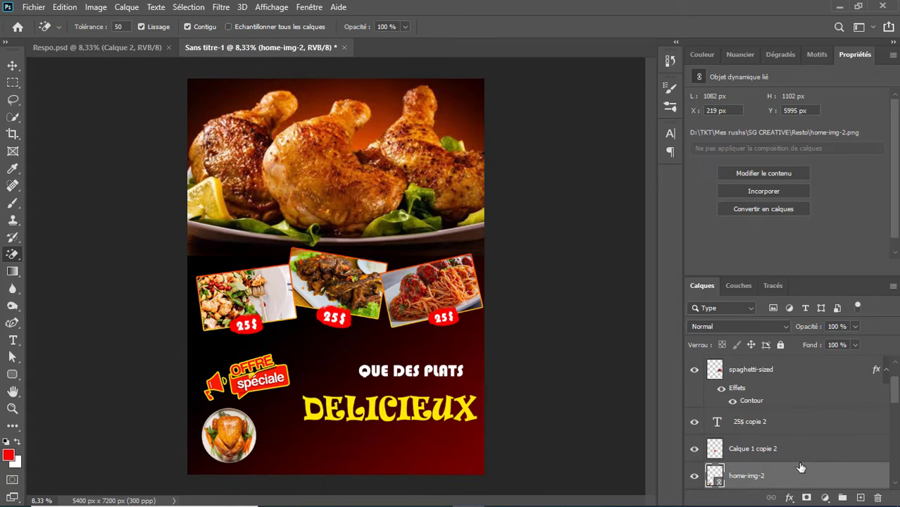
pyautogui.click(837, 483)
pyautogui.doubleClick(836, 483)
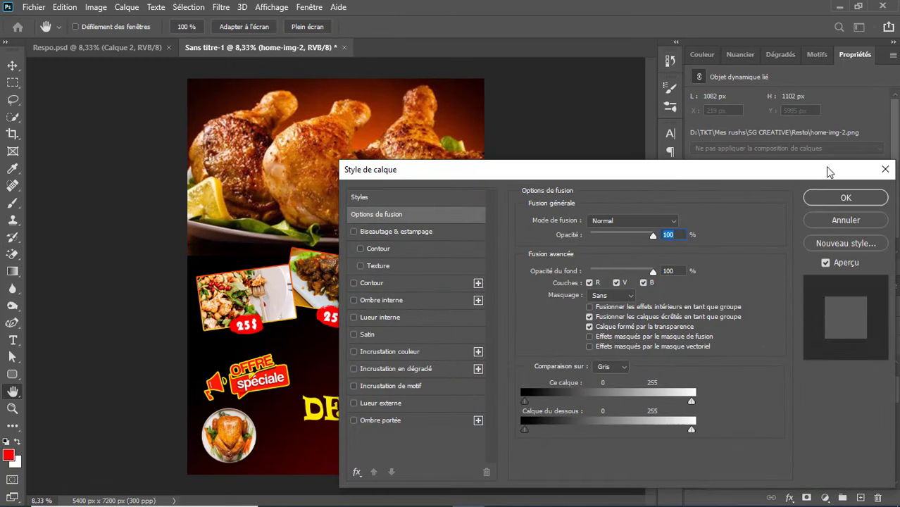
pyautogui.click(833, 222)
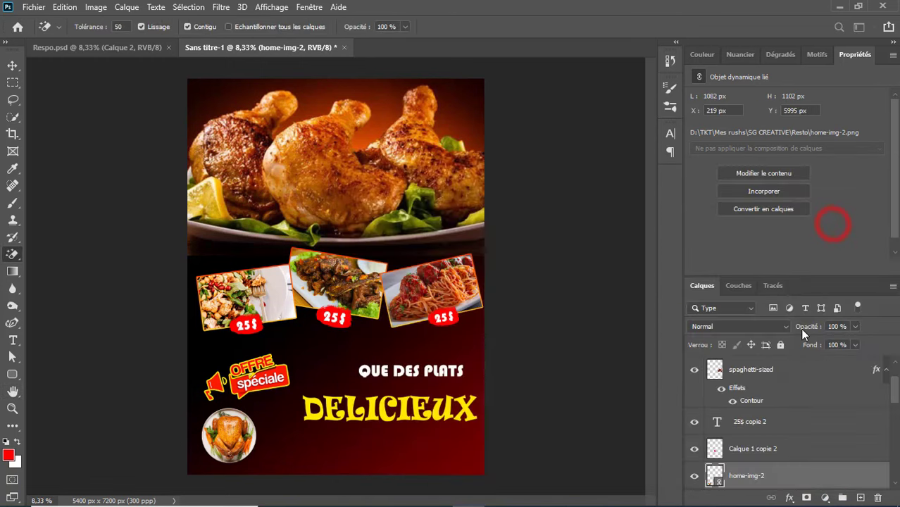
pyautogui.rightClick(803, 476)
pyautogui.click(683, 389)
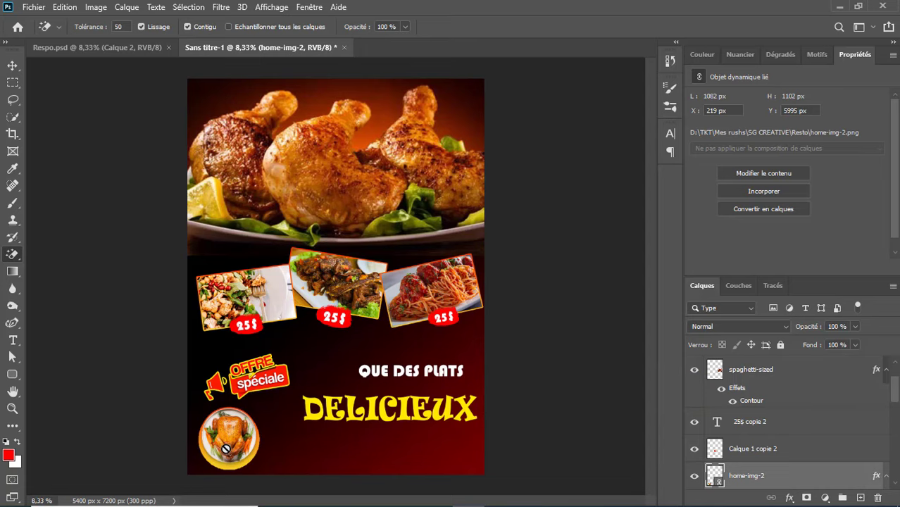
# Rasterize the home-img-2 layer and Magic-Erase its thick yellow area, leaving a thin ring.
pyautogui.hotkey('ctrl', '+')
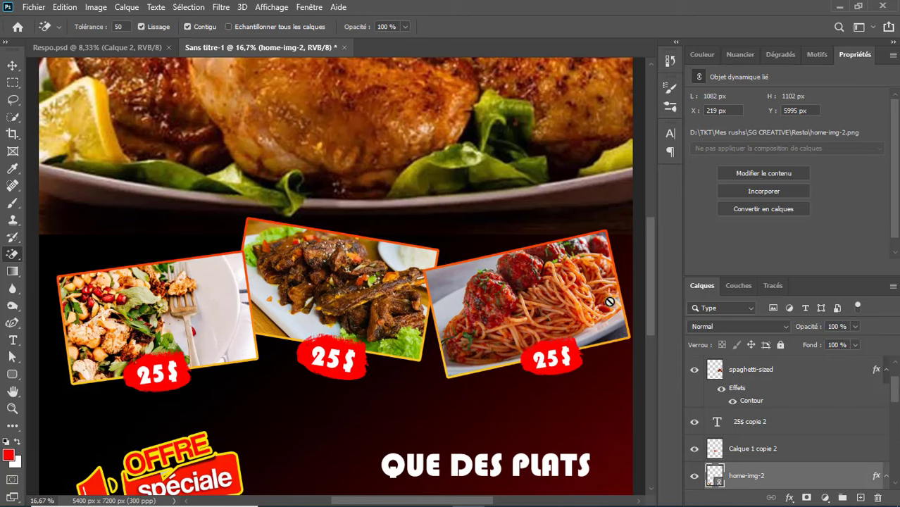
pyautogui.moveTo(648, 297); pyautogui.dragTo(643, 399)
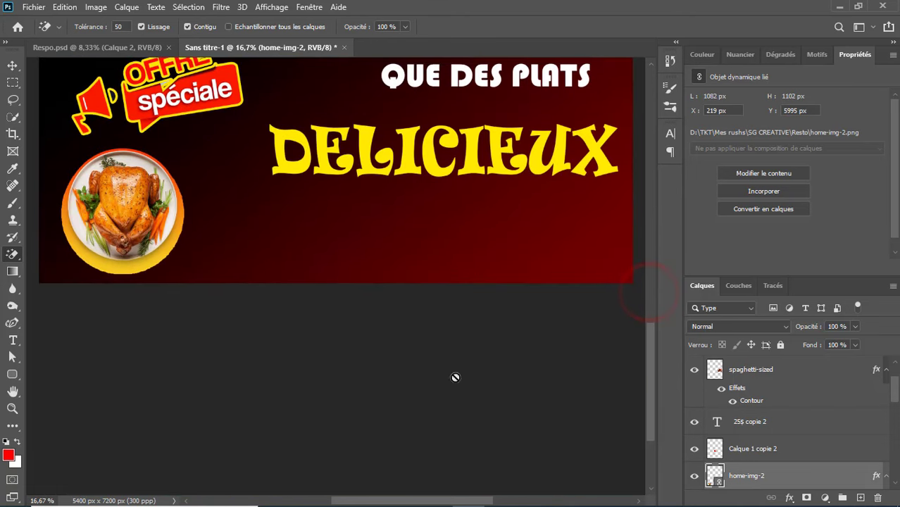
pyautogui.hotkey('ctrl', '+')
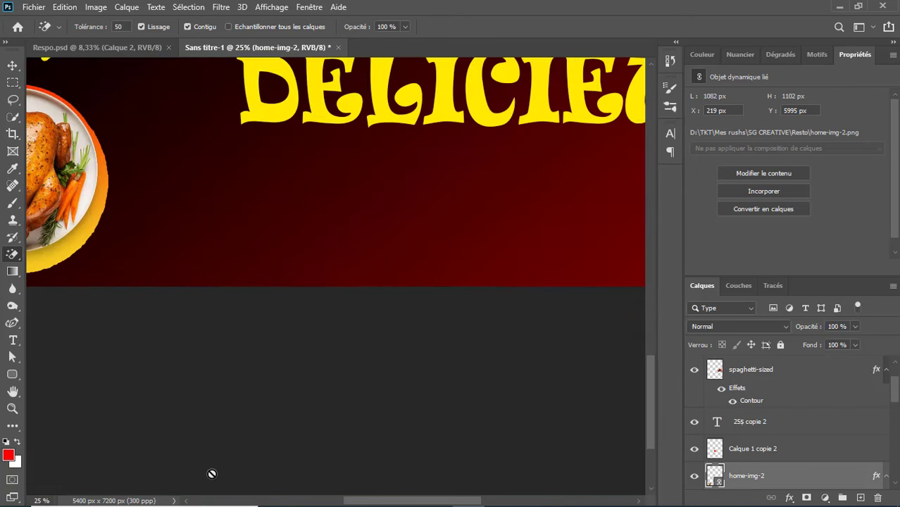
pyautogui.moveTo(367, 498)
pyautogui.mouseDown()
pyautogui.moveTo(278, 496)
pyautogui.moveTo(292, 492)
pyautogui.mouseUp()
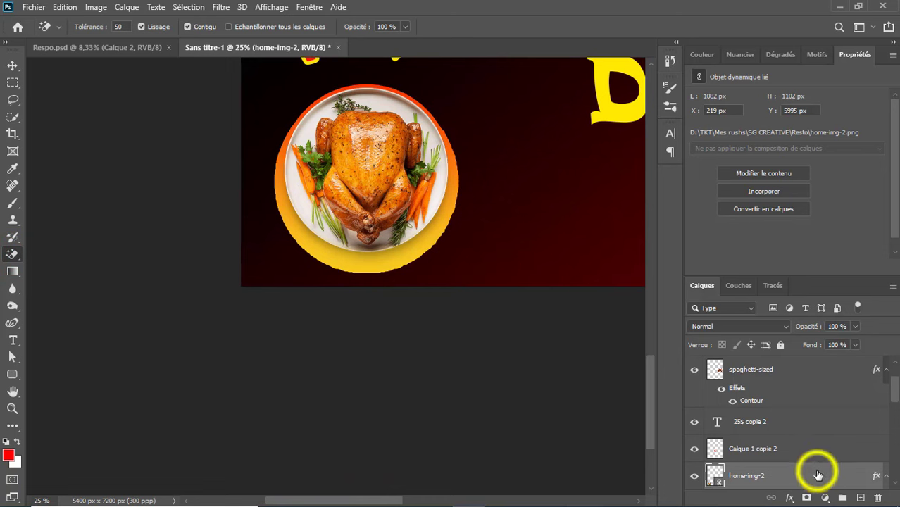
pyautogui.rightClick(817, 476)
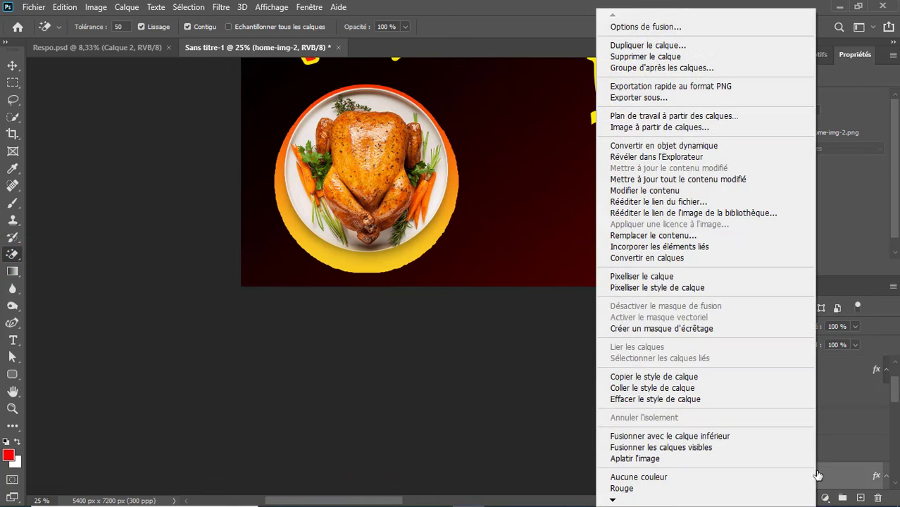
pyautogui.click(644, 276)
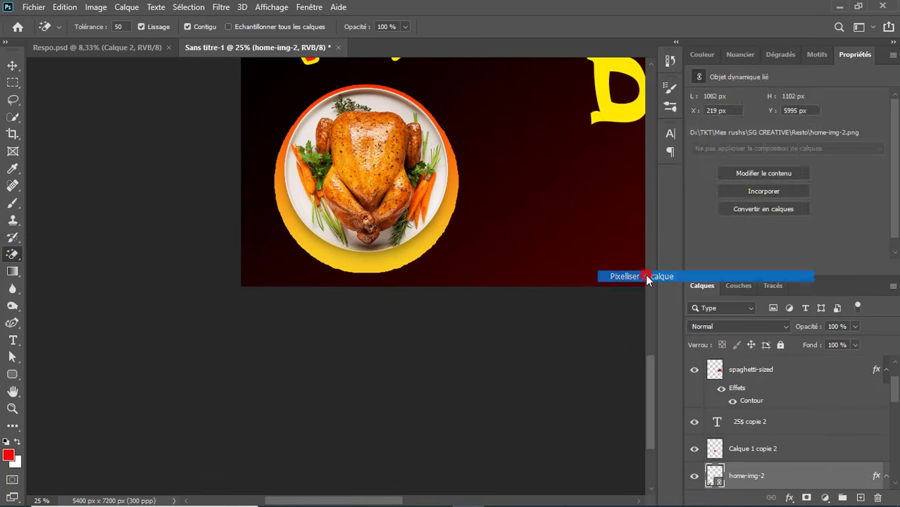
pyautogui.click(362, 260)
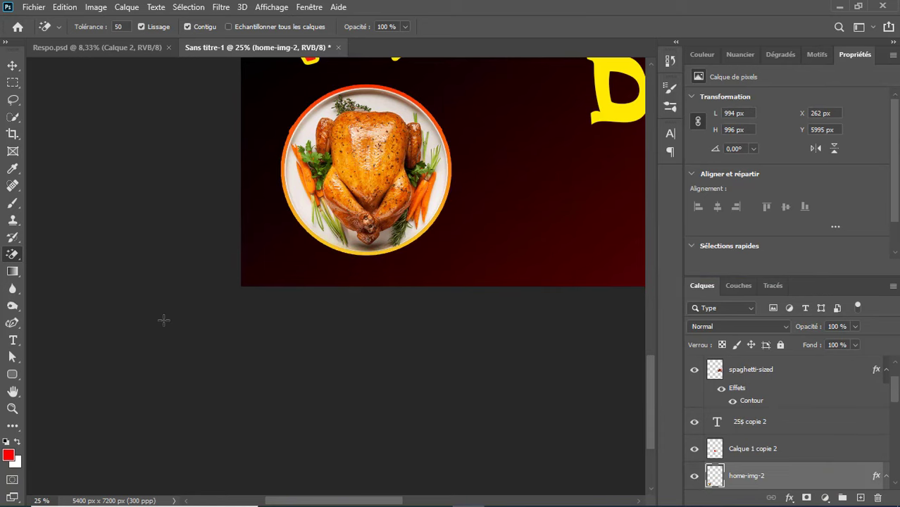
pyautogui.hotkey('ctrl', '-')
pyautogui.hotkey('ctrl', '-')
pyautogui.hotkey('ctrl', '-')
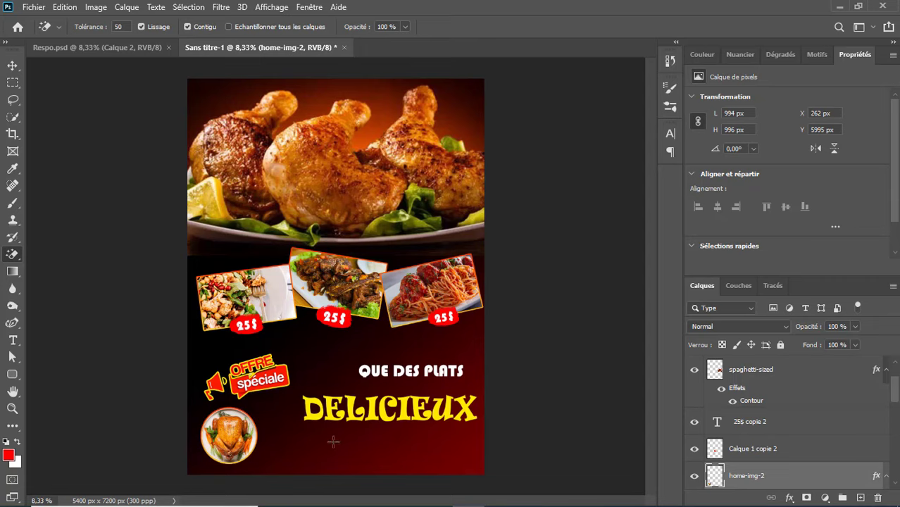
# Move the QUE DES PLATS headline higher on the flyer.
pyautogui.click(12, 65)
pyautogui.click(416, 368)
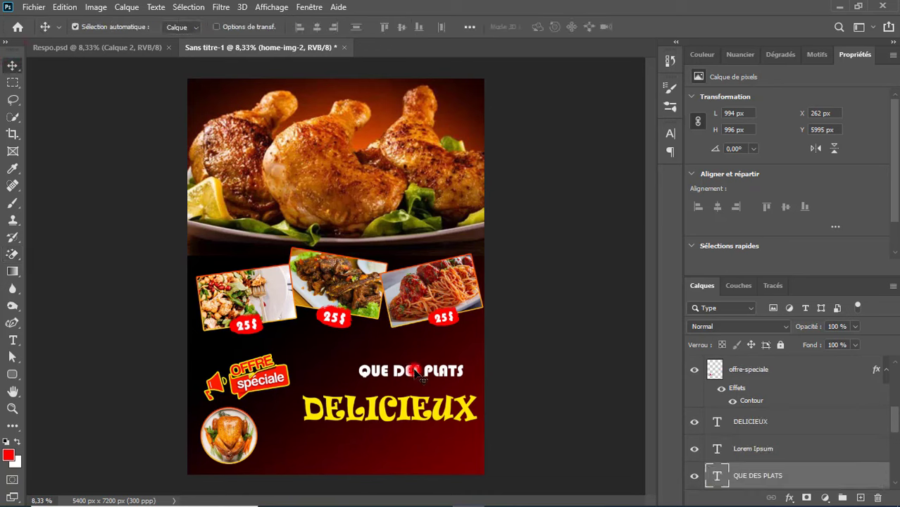
pyautogui.press('t')
pyautogui.doubleClick(417, 368)
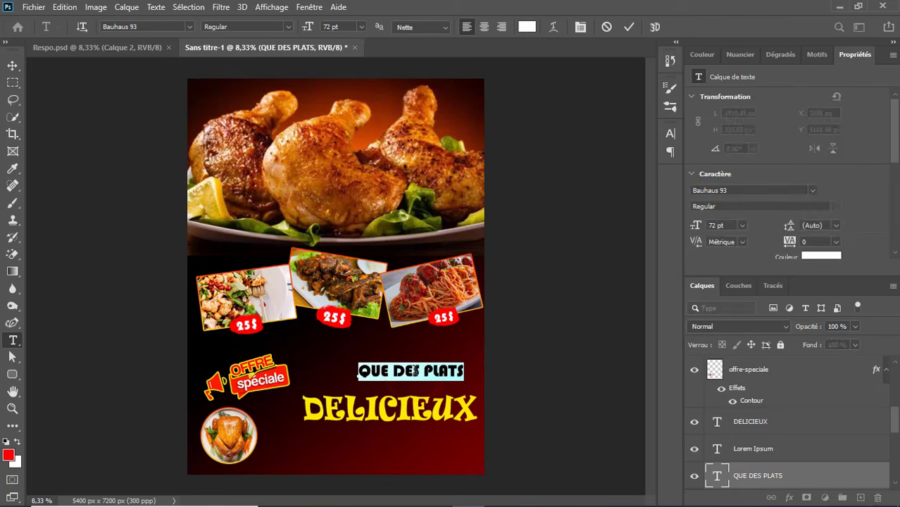
pyautogui.click(630, 28)
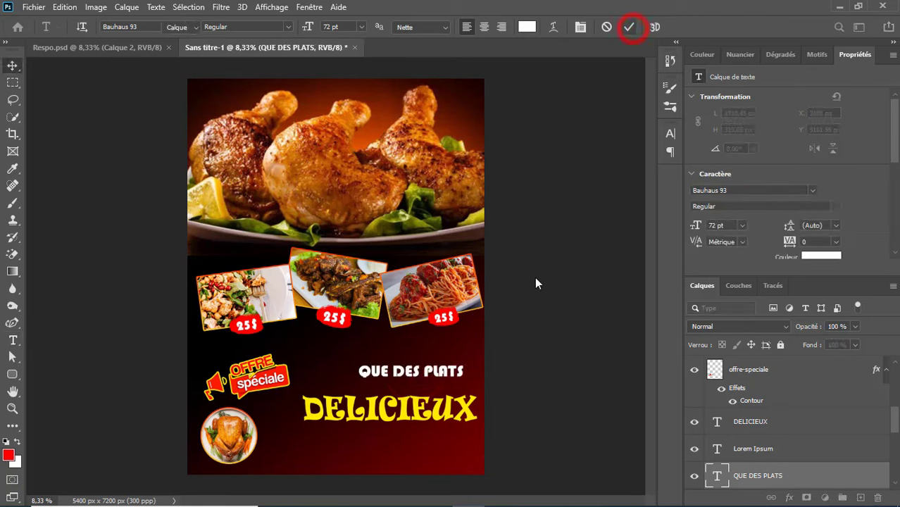
pyautogui.press('v')
pyautogui.moveTo(445, 379); pyautogui.dragTo(445, 367)
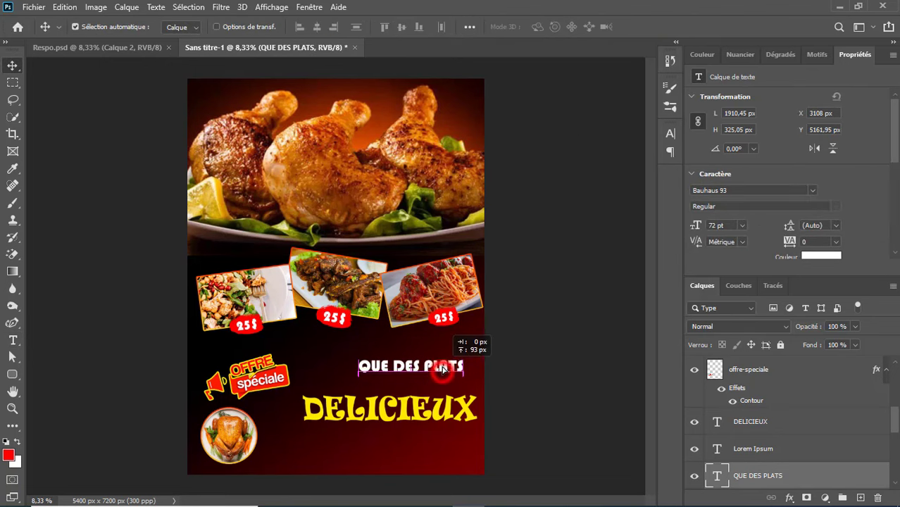
# Move the yellow DELICIEUX title up to sit just below QUE DES PLATS.
pyautogui.click(420, 414)
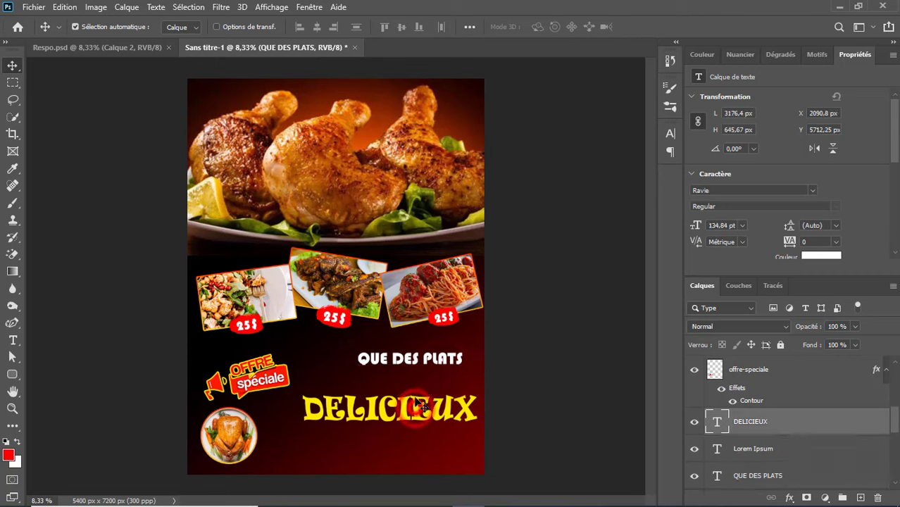
pyautogui.doubleClick(419, 411)
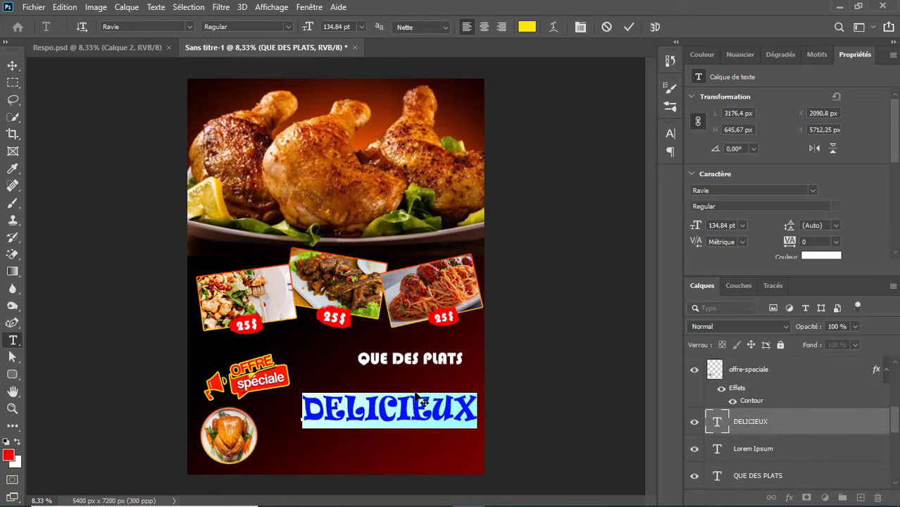
pyautogui.click(629, 27)
pyautogui.press('v')
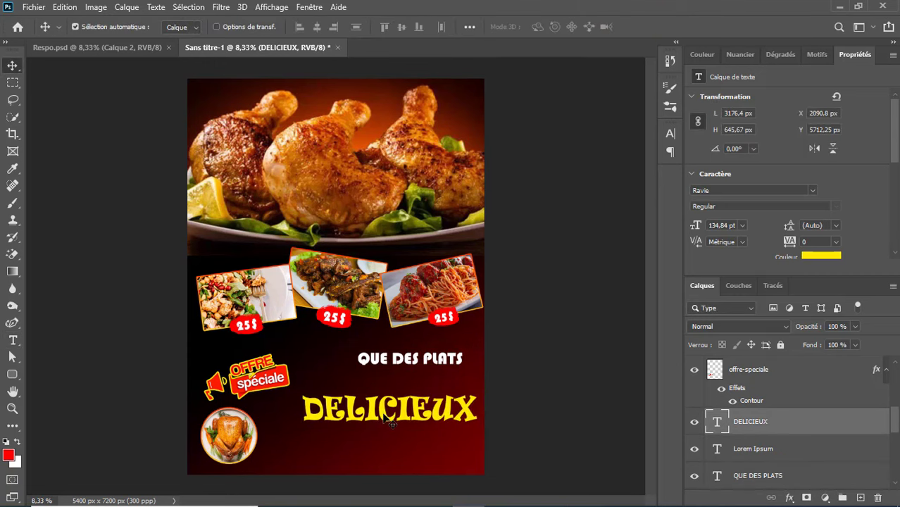
pyautogui.moveTo(384, 419); pyautogui.dragTo(384, 402)
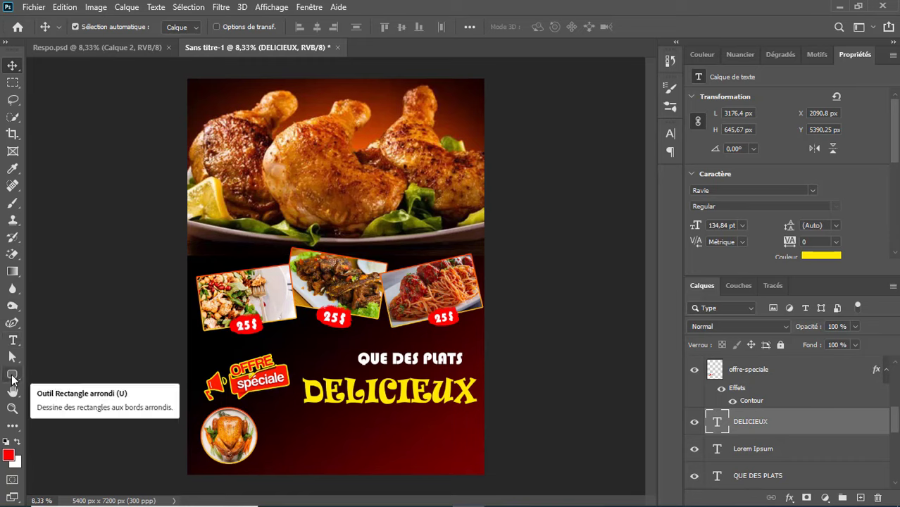
# Draw a 3840 × 864 px rectangle right of the round chicken photo.
pyautogui.click(12, 377)
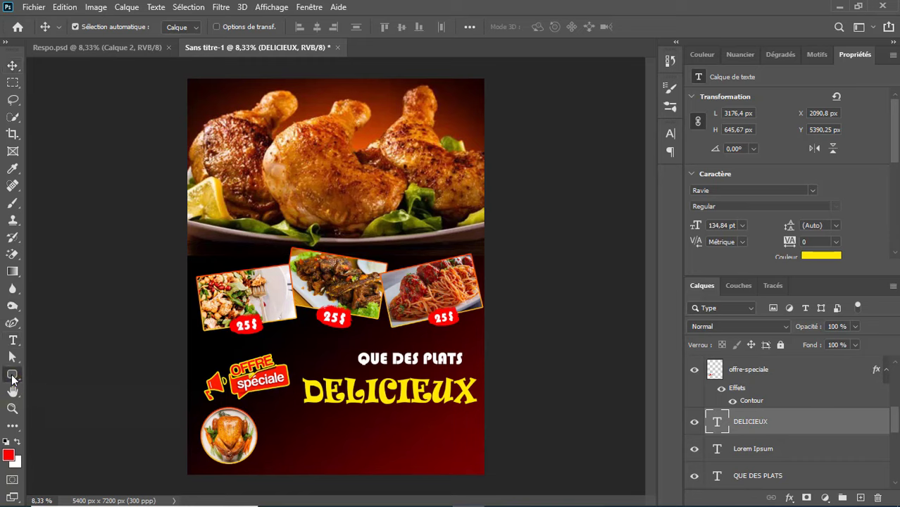
pyautogui.moveTo(12, 377); pyautogui.dragTo(55, 374)
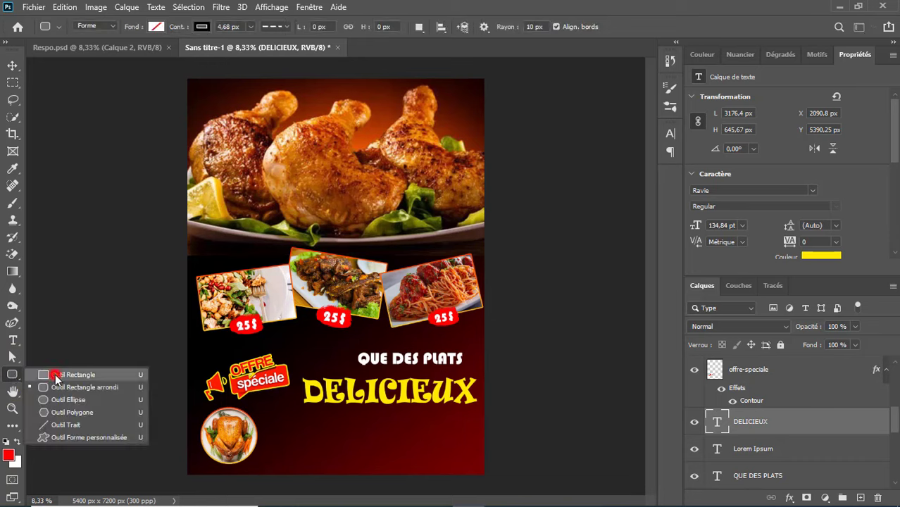
pyautogui.click(55, 377)
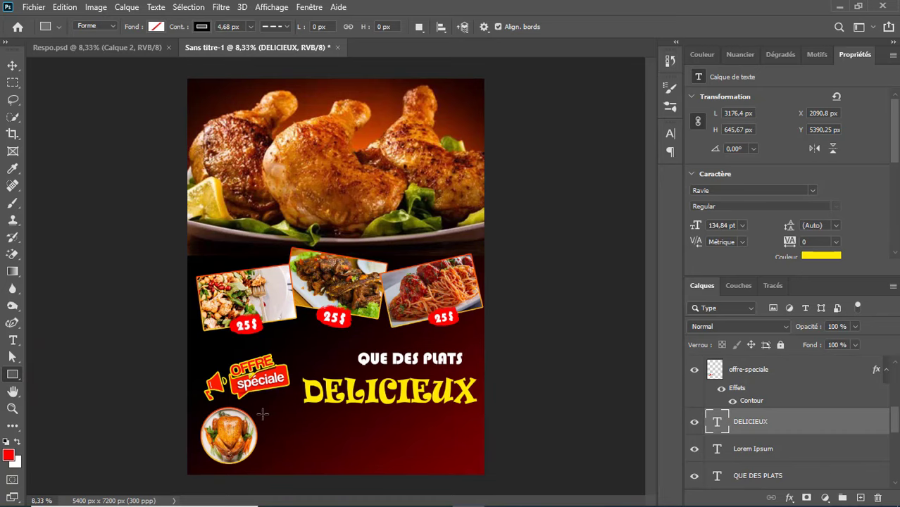
pyautogui.moveTo(267, 415); pyautogui.dragTo(478, 461)
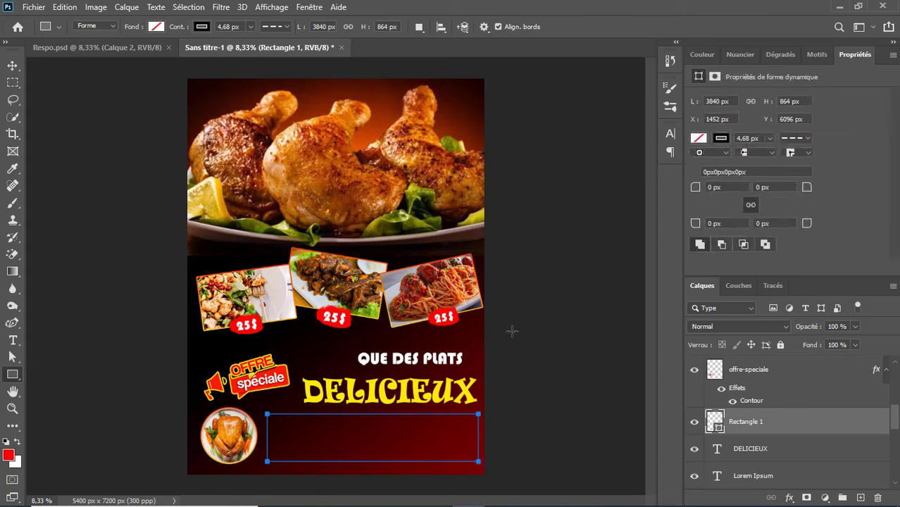
# Make the rectangle's outline dashed and undo the accidental second rectangle.
pyautogui.click(285, 26)
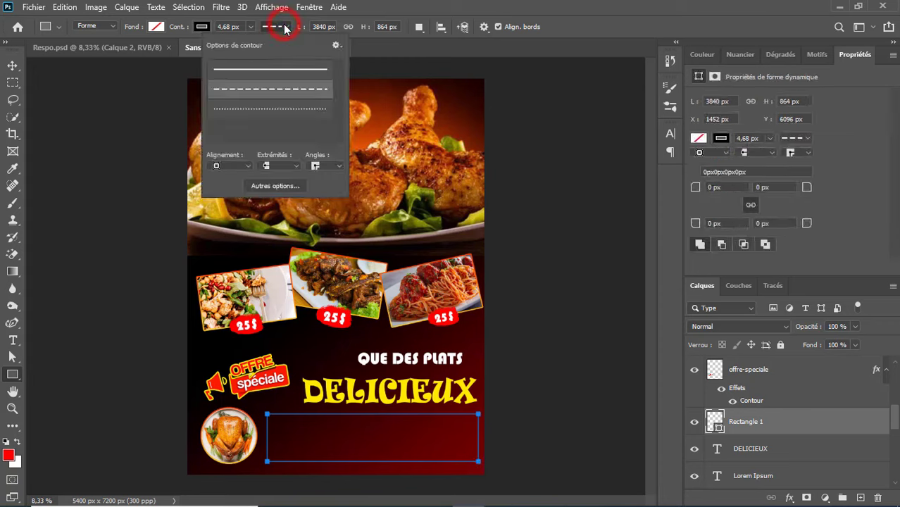
pyautogui.click(255, 89)
pyautogui.click(559, 431)
pyautogui.click(424, 202)
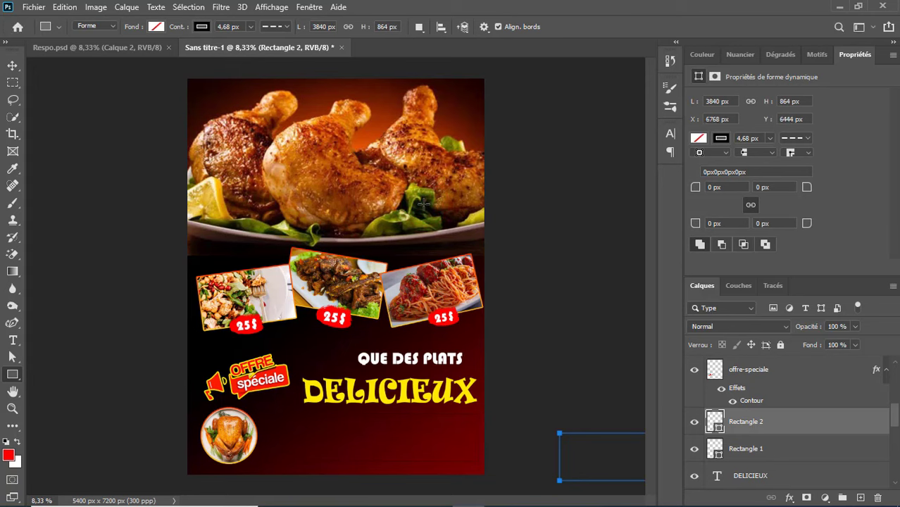
pyautogui.hotkey('ctrl', 'z')
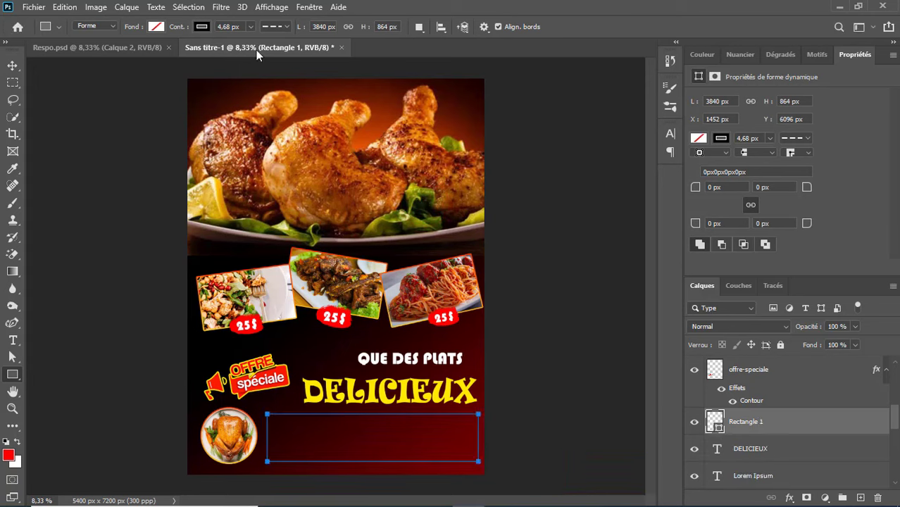
# Thicken the dashed outline from 4.68 px to 40.15 px.
pyautogui.click(250, 28)
pyautogui.click(514, 139)
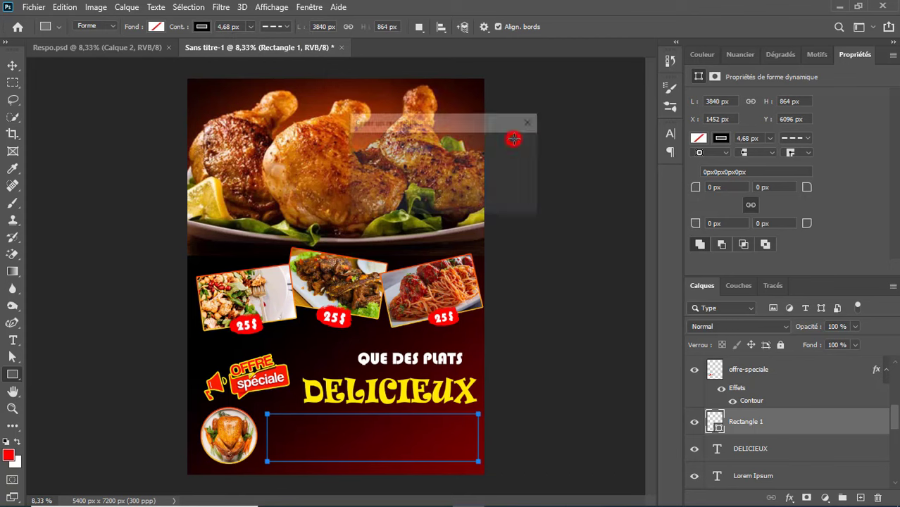
pyautogui.click(494, 197)
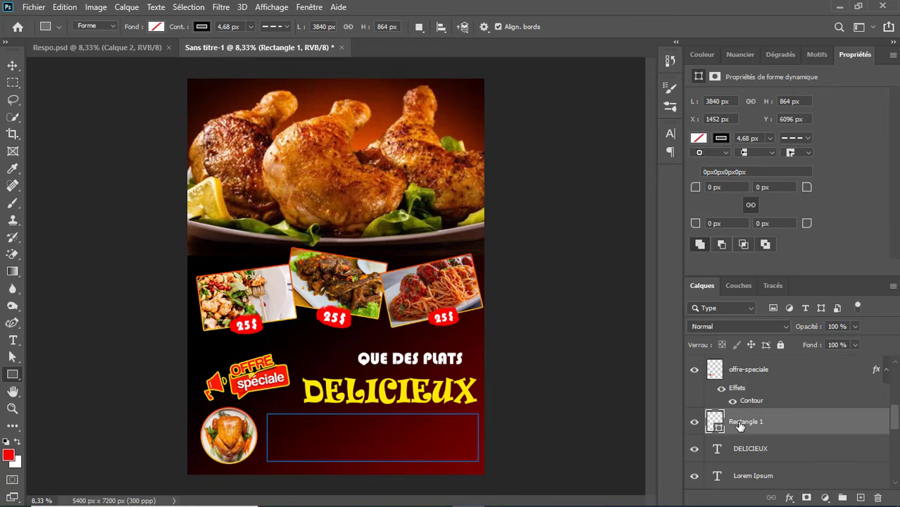
pyautogui.click(250, 29)
pyautogui.moveTo(253, 42)
pyautogui.mouseDown()
pyautogui.moveTo(268, 43)
pyautogui.moveTo(259, 44)
pyautogui.mouseUp()
# Make the dashed rectangle outline yellow from the recent colours.
pyautogui.click(202, 28)
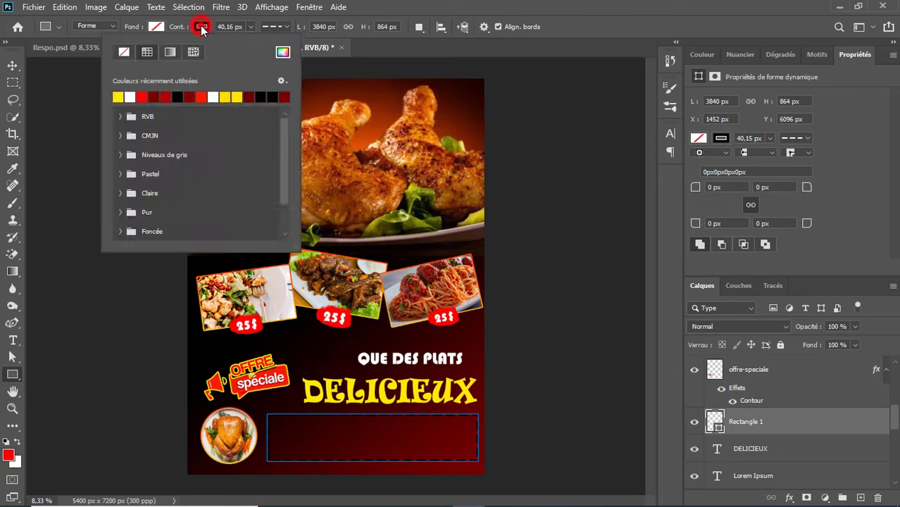
pyautogui.click(201, 28)
pyautogui.click(118, 96)
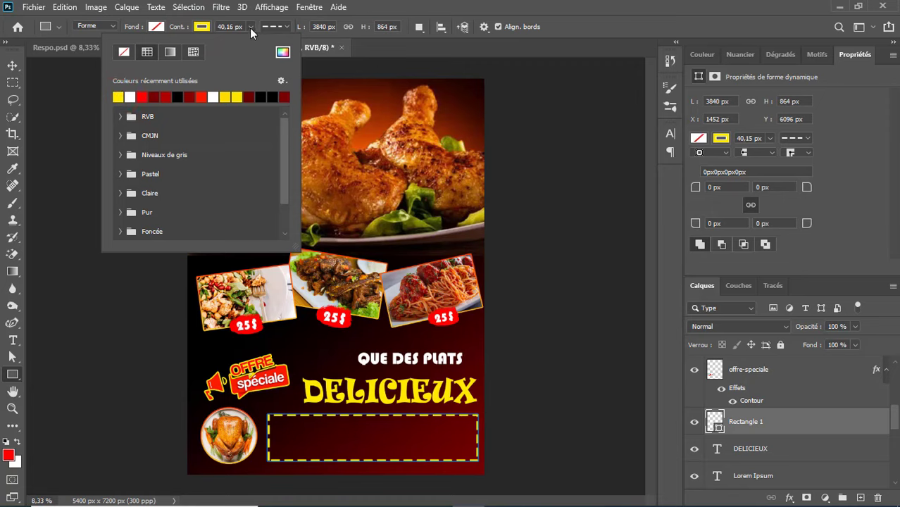
# Thin the yellow dashed outline to 23.79 px.
pyautogui.click(250, 29)
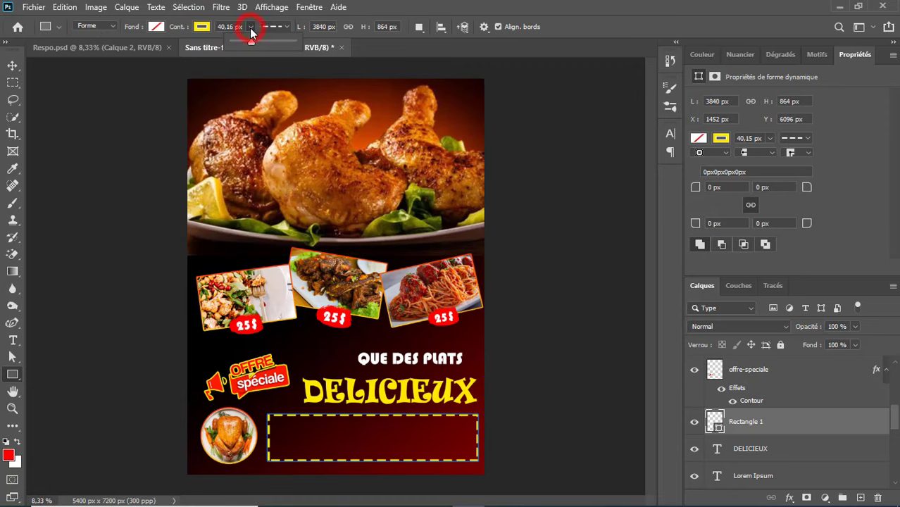
pyautogui.click(250, 43)
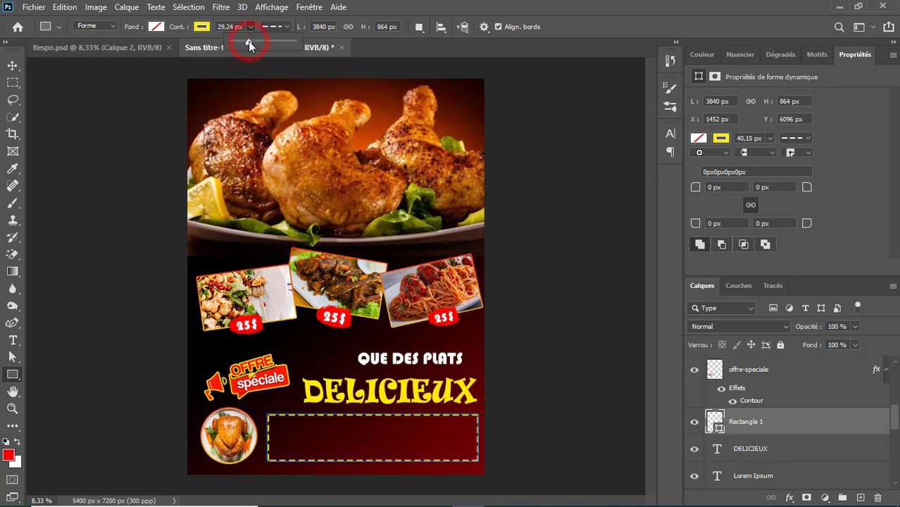
pyautogui.moveTo(248, 41); pyautogui.dragTo(247, 41)
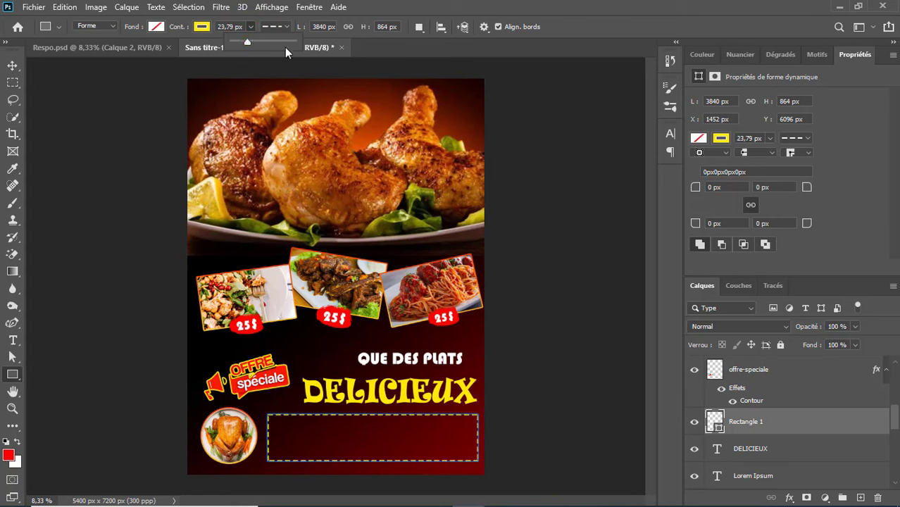
pyautogui.click(564, 314)
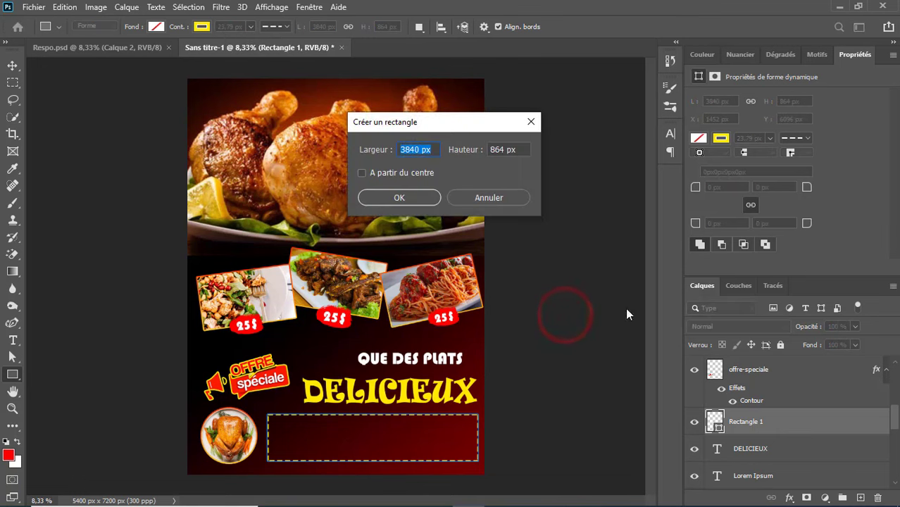
pyautogui.click(511, 198)
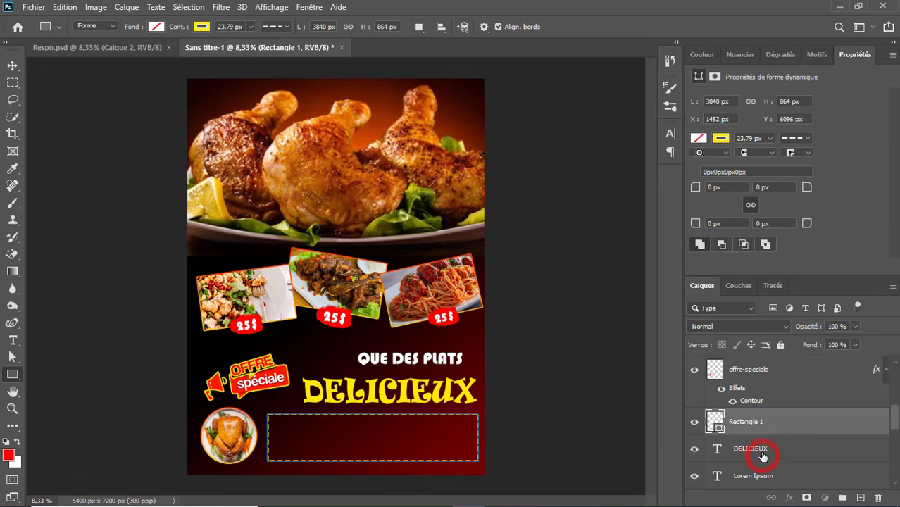
# Draw a thin vertical Forme 1 line inside the dashed box near its left end.
pyautogui.click(767, 449)
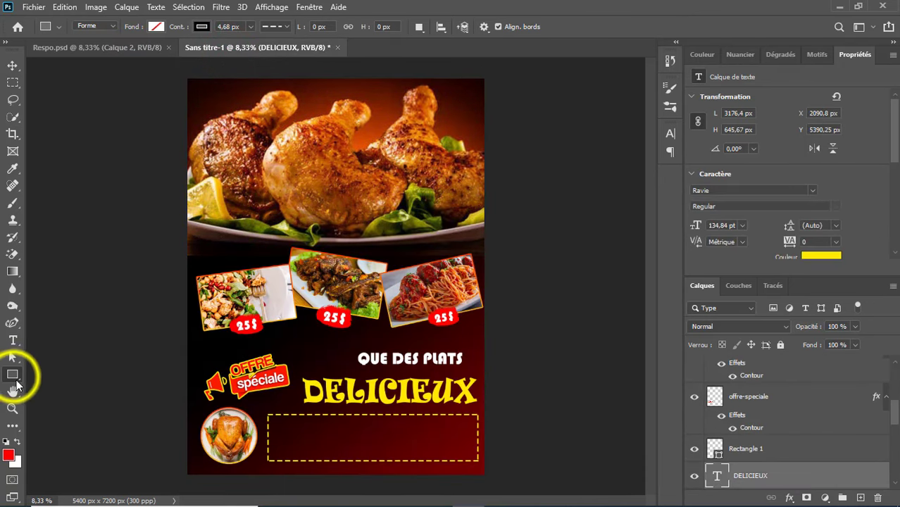
pyautogui.click(14, 377)
pyautogui.click(65, 425)
pyautogui.moveTo(321, 416); pyautogui.dragTo(321, 459)
pyautogui.click(761, 448)
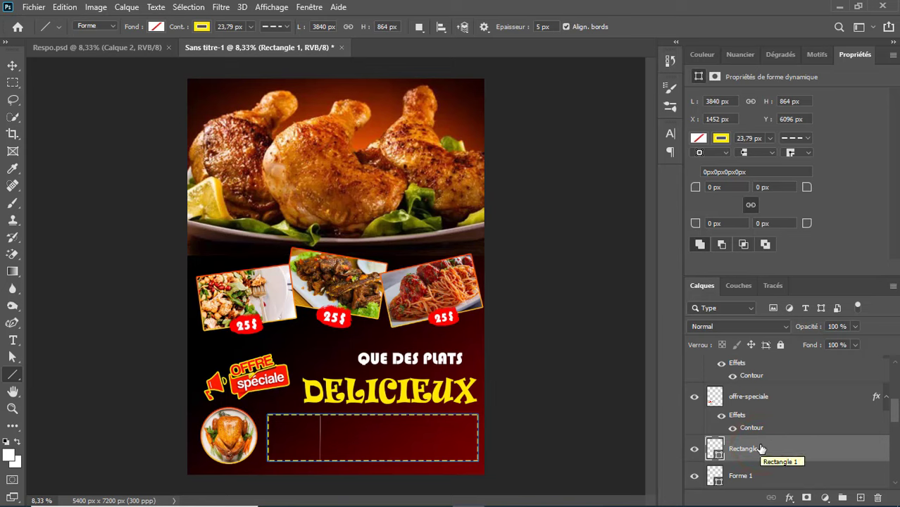
# Zoom in on the dashed box and select the Forme 1 divider line layer.
pyautogui.click(764, 468)
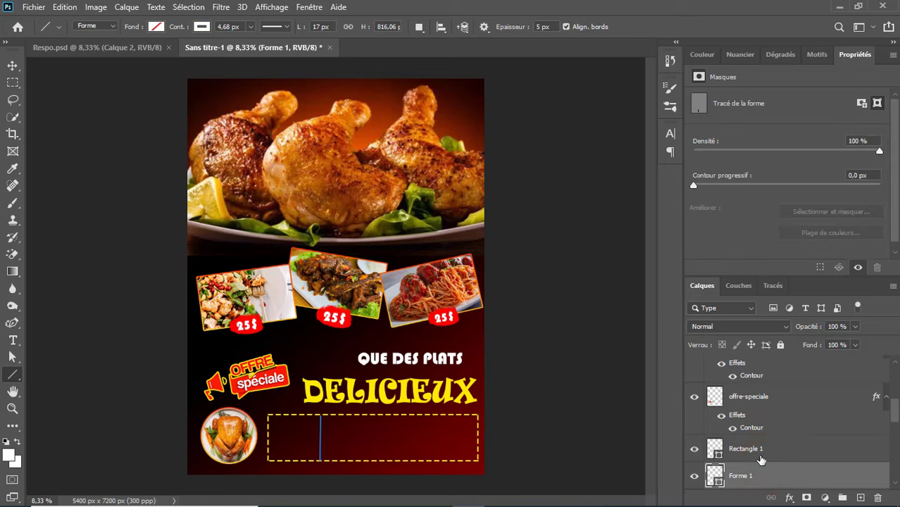
pyautogui.click(761, 449)
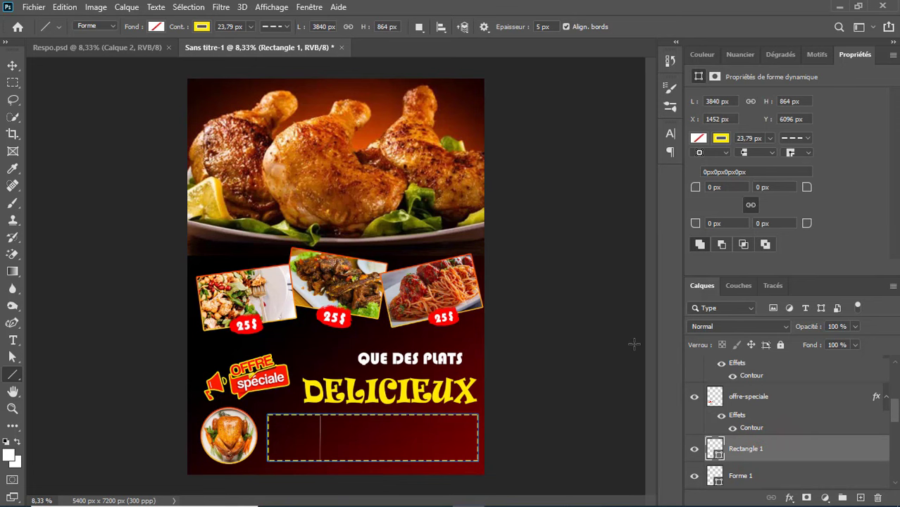
pyautogui.hotkey('ctrl', '+')
pyautogui.hotkey('ctrl', '+')
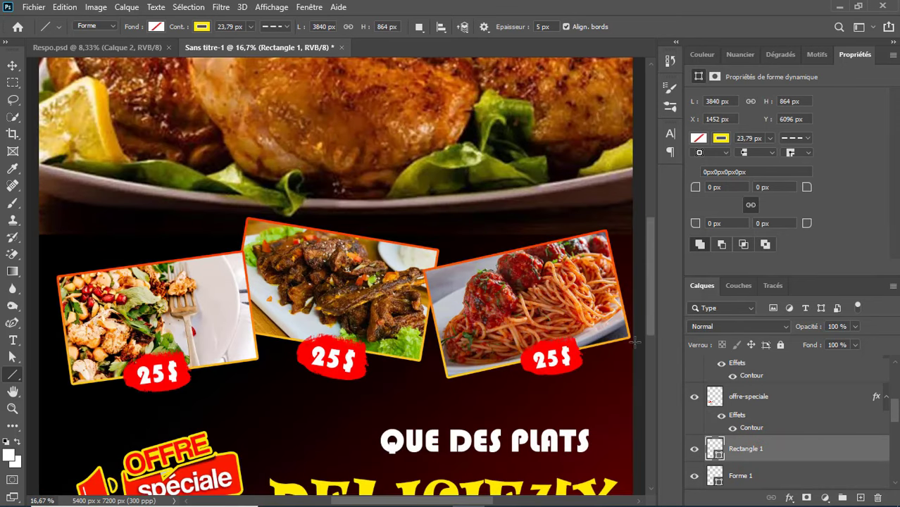
pyautogui.moveTo(647, 321); pyautogui.dragTo(647, 399)
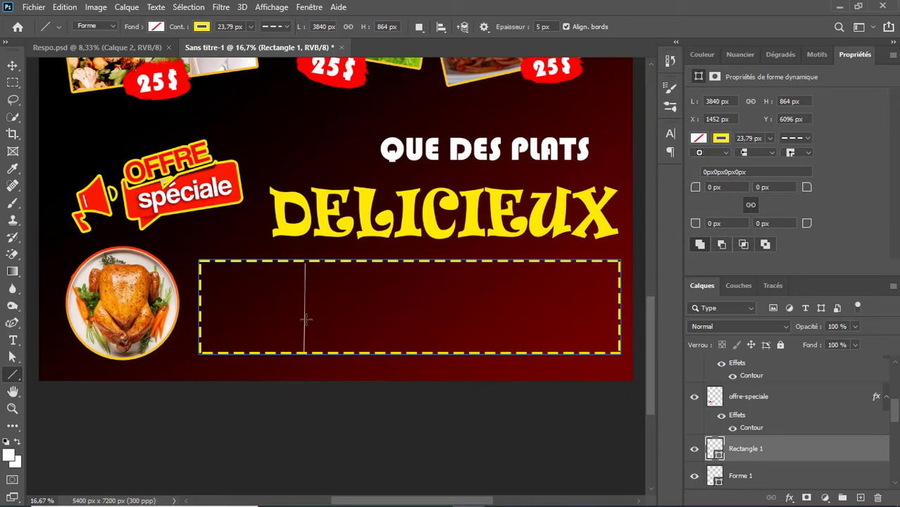
pyautogui.hotkey('ctrl', 't')
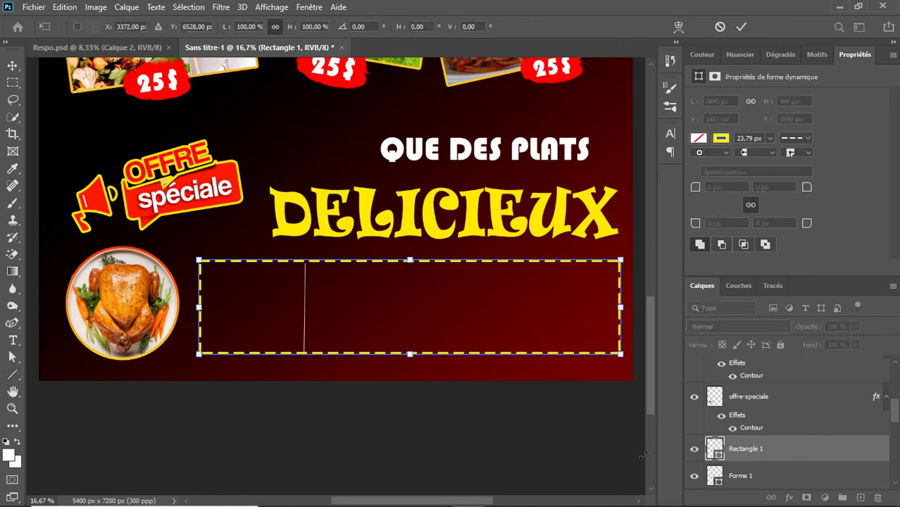
pyautogui.click(741, 477)
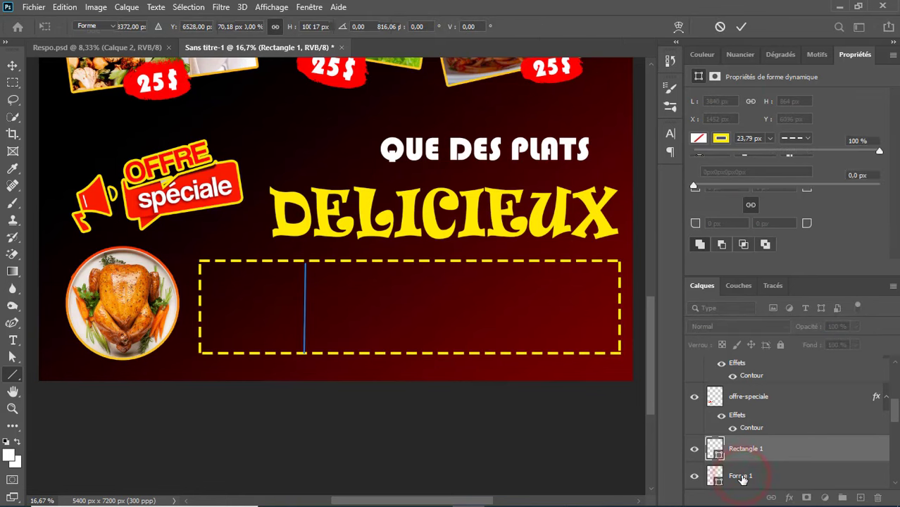
# Shorten the divider line with Free Transform so it fits inside the box.
pyautogui.hotkey('ctrl', 't')
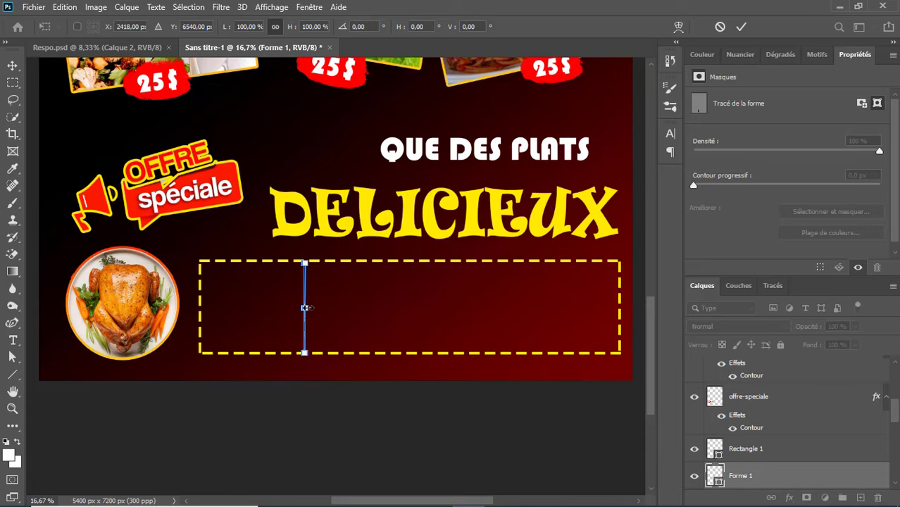
pyautogui.moveTo(304, 308); pyautogui.dragTo(301, 67)
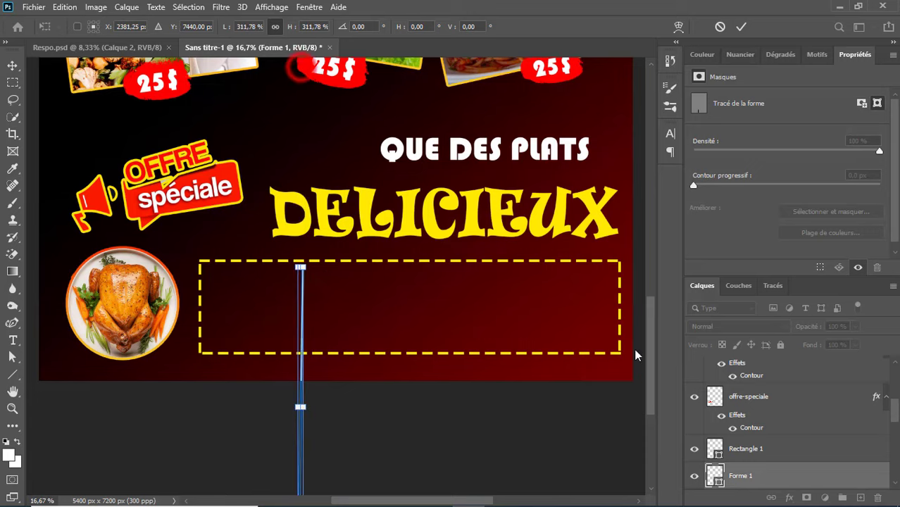
pyautogui.moveTo(651, 356); pyautogui.dragTo(648, 388)
pyautogui.hotkey('ctrl', 'z')
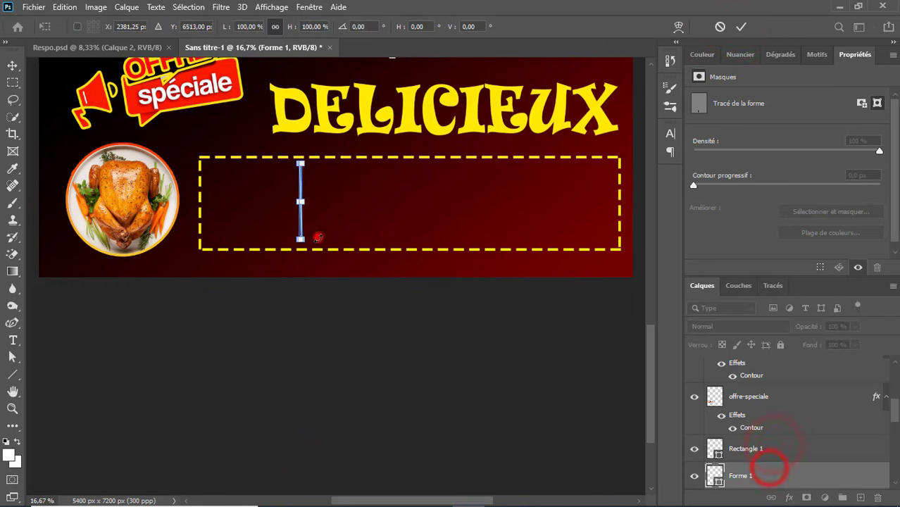
pyautogui.moveTo(317, 237); pyautogui.dragTo(318, 238)
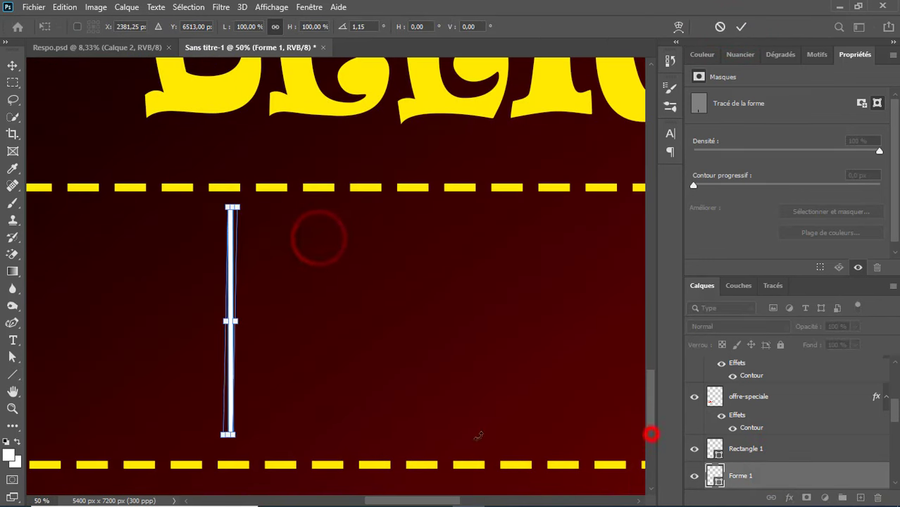
pyautogui.moveTo(650, 422); pyautogui.dragTo(650, 401)
pyautogui.click(741, 27)
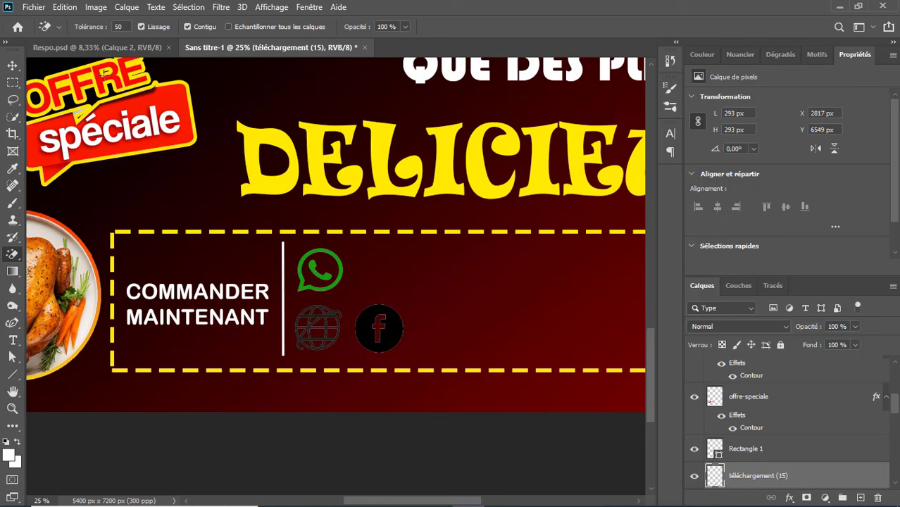
# Import and embed the red location pin image into the flyer.
pyautogui.click(26, 7)
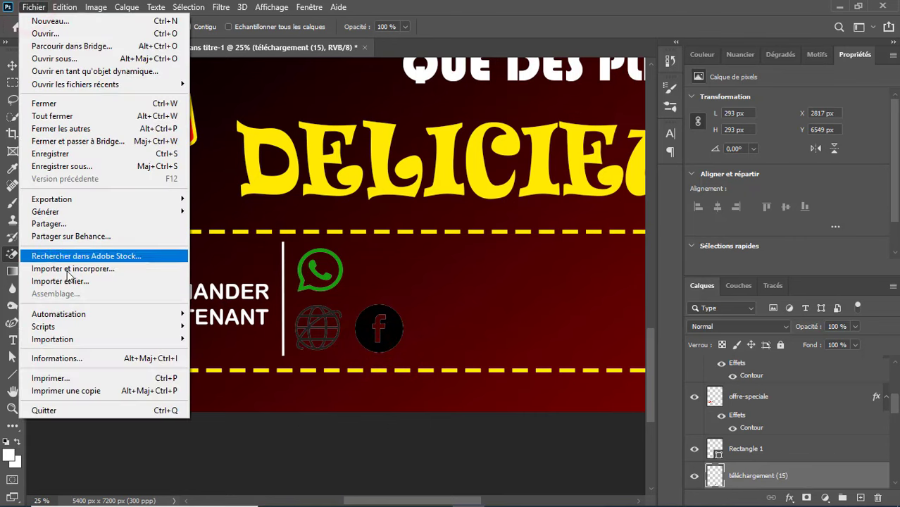
pyautogui.click(70, 282)
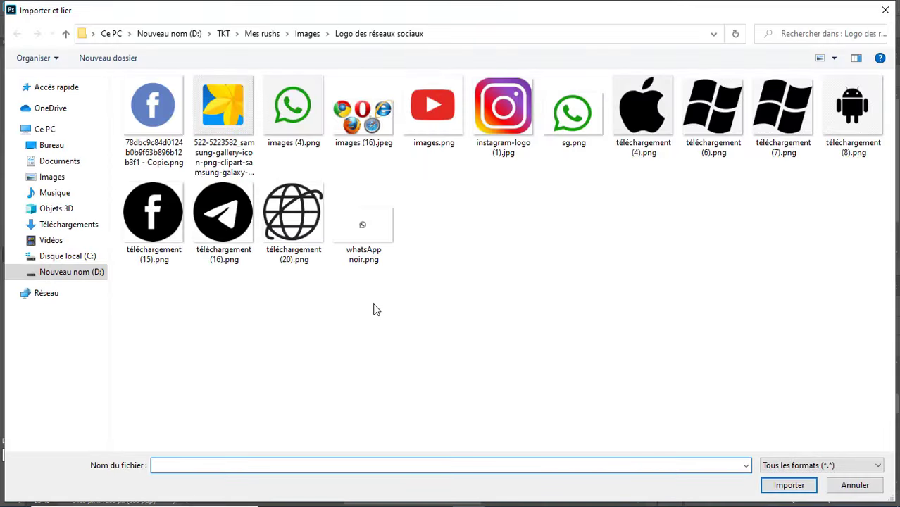
pyautogui.click(789, 484)
pyautogui.click(752, 27)
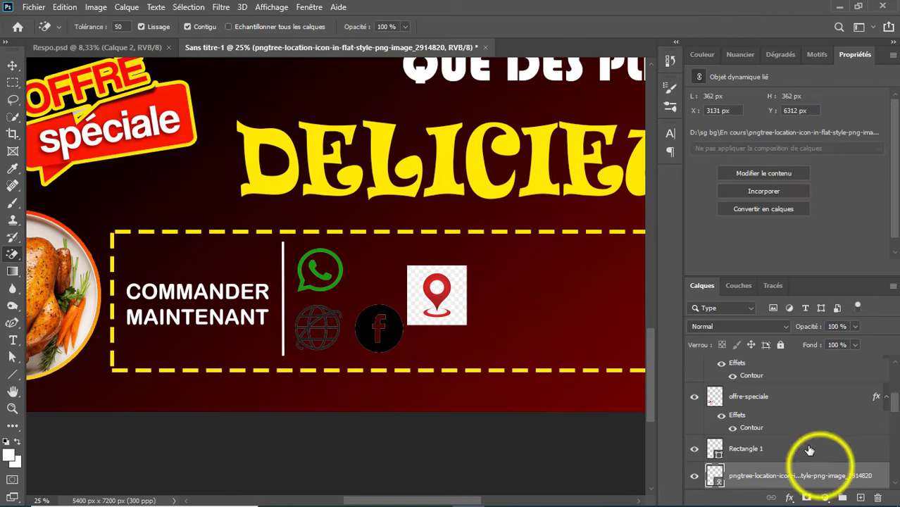
# Rasterize the pin layer and start erasing its white background.
pyautogui.rightClick(820, 468)
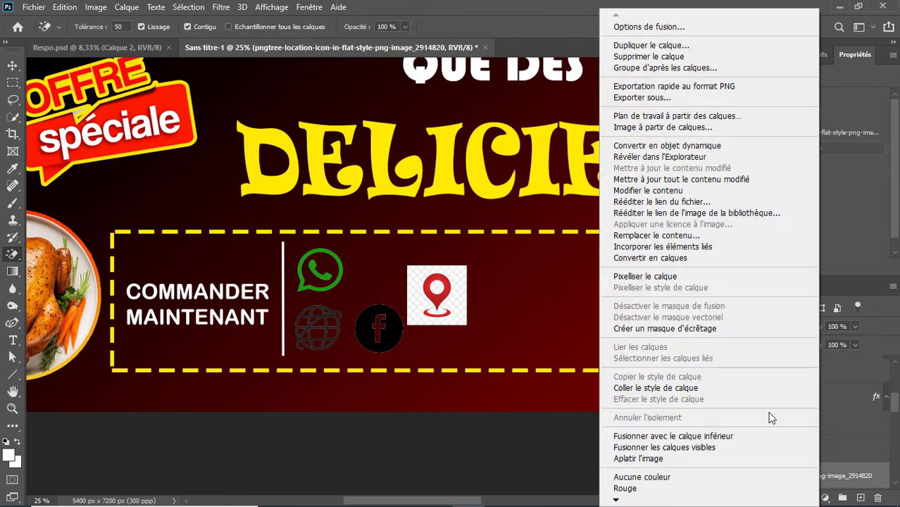
pyautogui.click(646, 276)
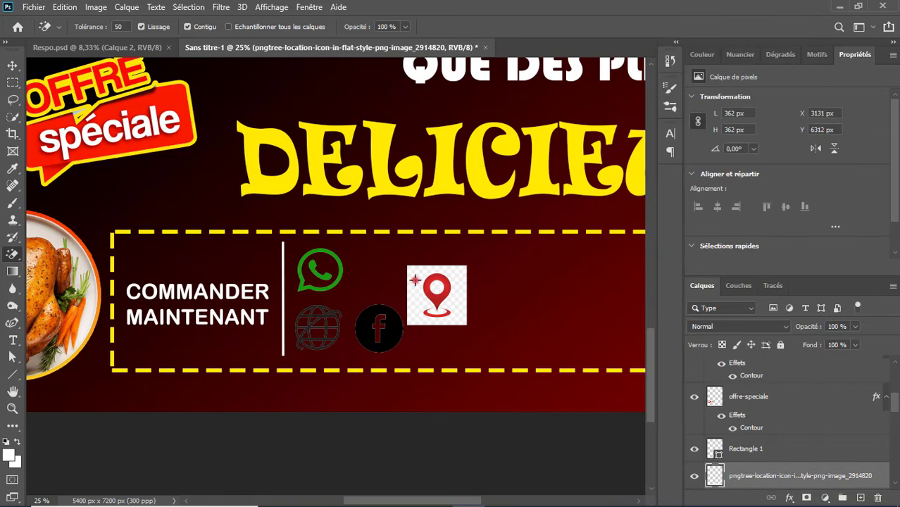
pyautogui.click(418, 281)
# Erase the remaining white around the pin and size it to 169 × 266 px.
pyautogui.click(436, 288)
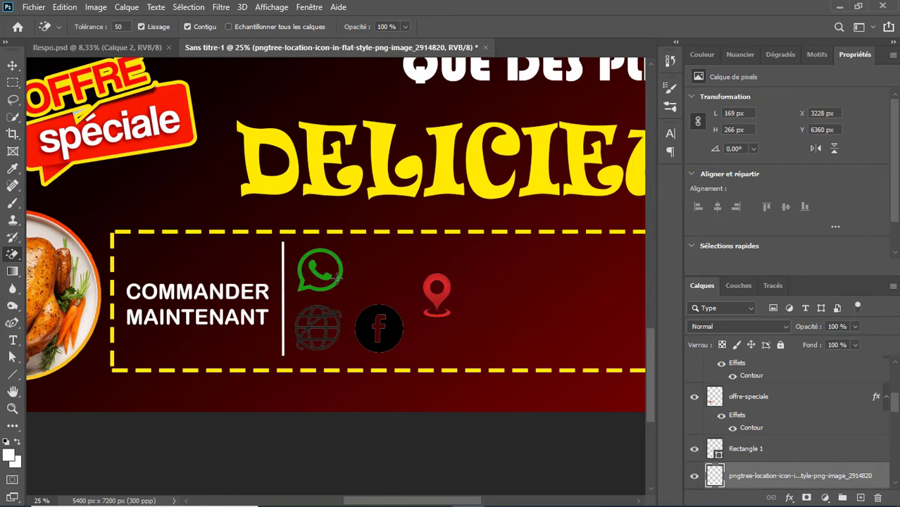
pyautogui.hotkey('ctrl', 't')
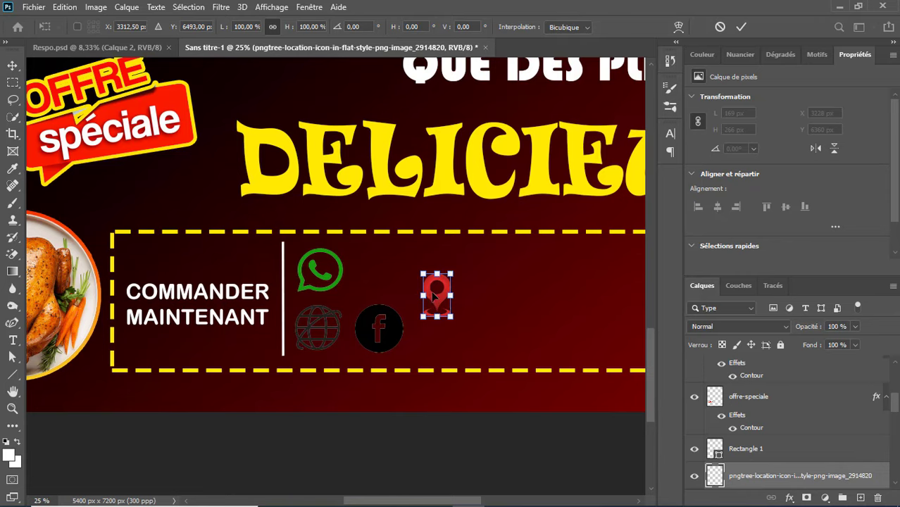
pyautogui.click(840, 473)
# Locate the pin layer in the Layers panel, leaving its name unchanged.
pyautogui.press('e')
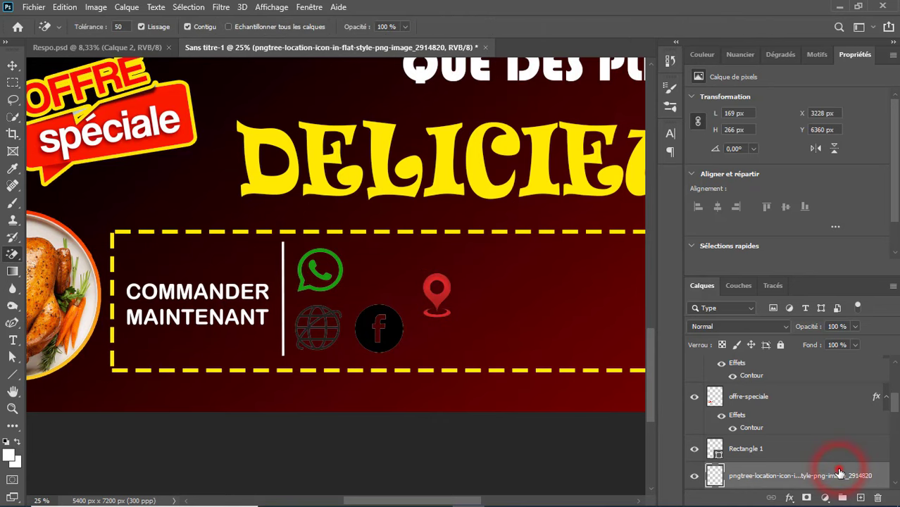
pyautogui.doubleClick(839, 474)
pyautogui.click(879, 484)
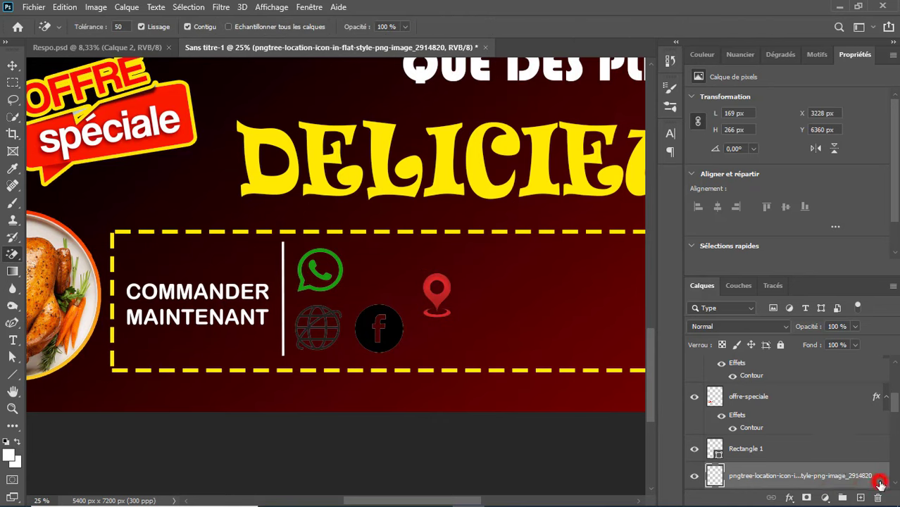
pyautogui.doubleClick(880, 483)
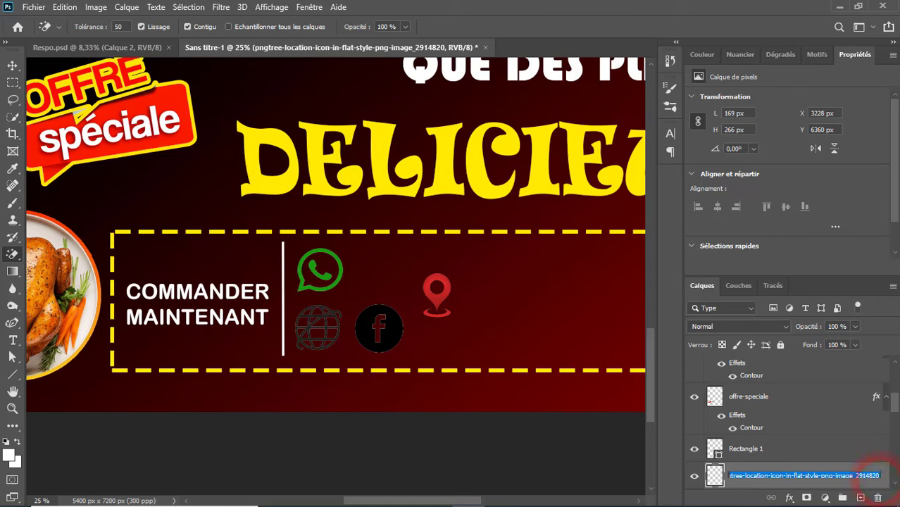
pyautogui.click(894, 414)
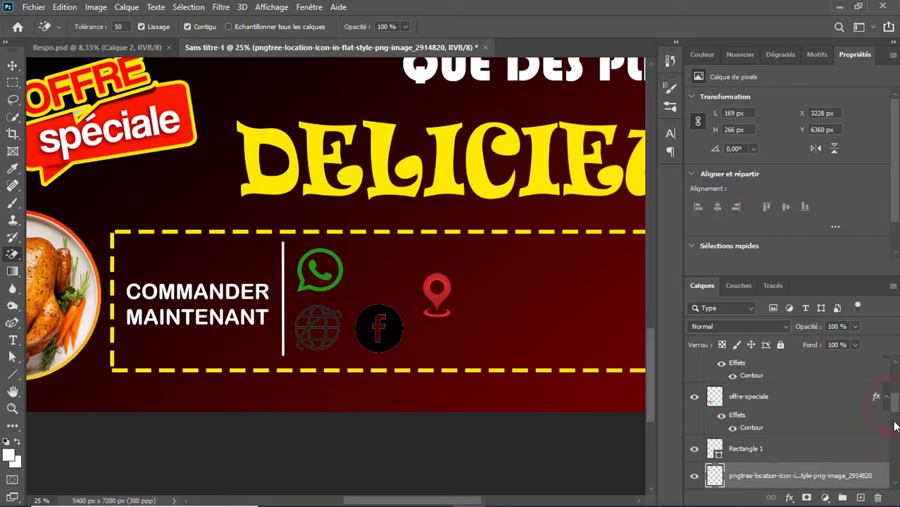
pyautogui.moveTo(889, 402); pyautogui.dragTo(888, 418)
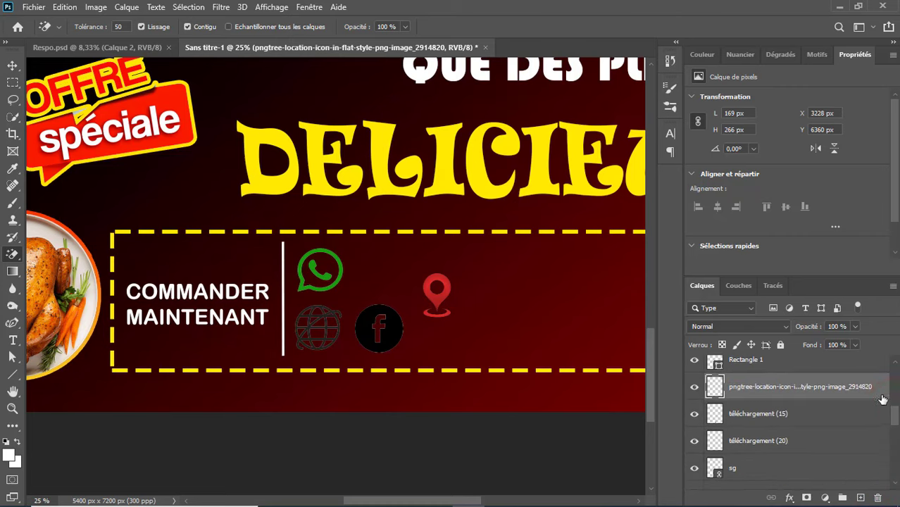
pyautogui.doubleClick(879, 392)
pyautogui.click(873, 399)
# Give the pin a ffea00 yellow Colour Overlay sampled from the DELICIEUX title.
pyautogui.doubleClick(872, 400)
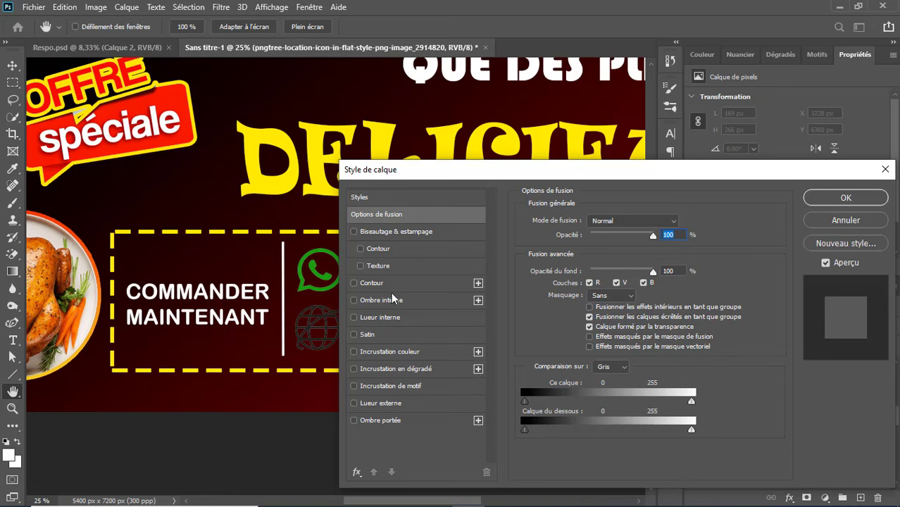
pyautogui.click(393, 351)
pyautogui.moveTo(493, 169); pyautogui.dragTo(199, 349)
pyautogui.click(388, 403)
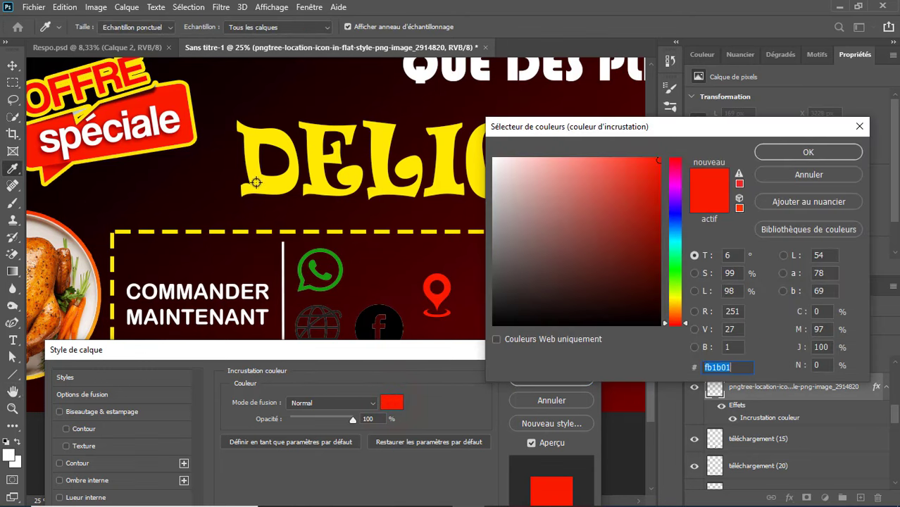
pyautogui.click(314, 140)
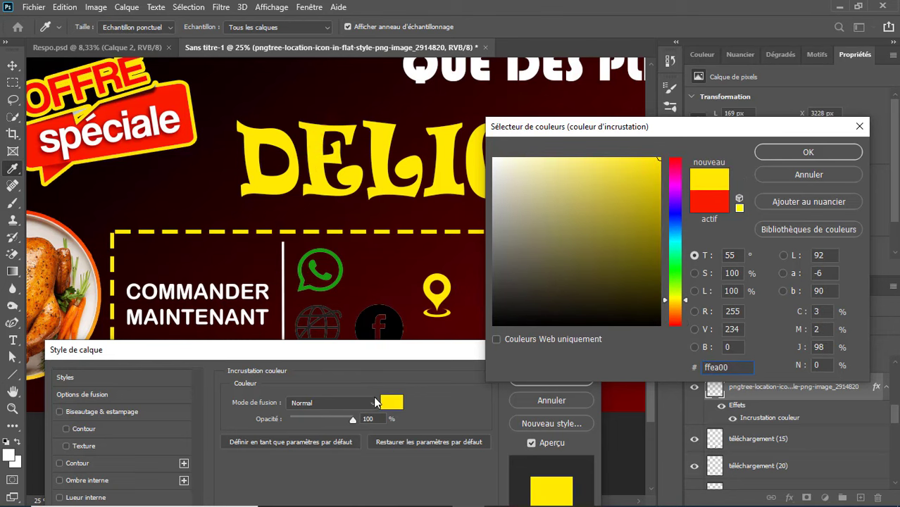
pyautogui.click(782, 151)
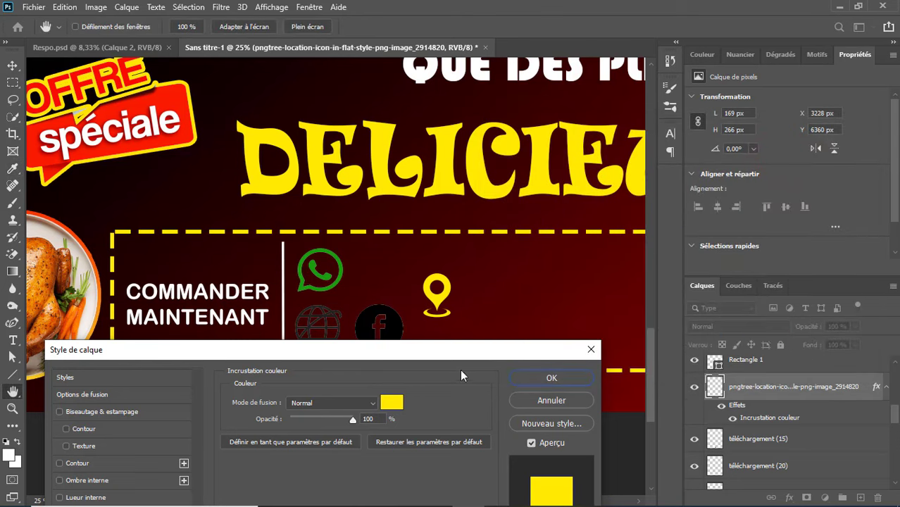
pyautogui.moveTo(431, 351); pyautogui.dragTo(878, 124)
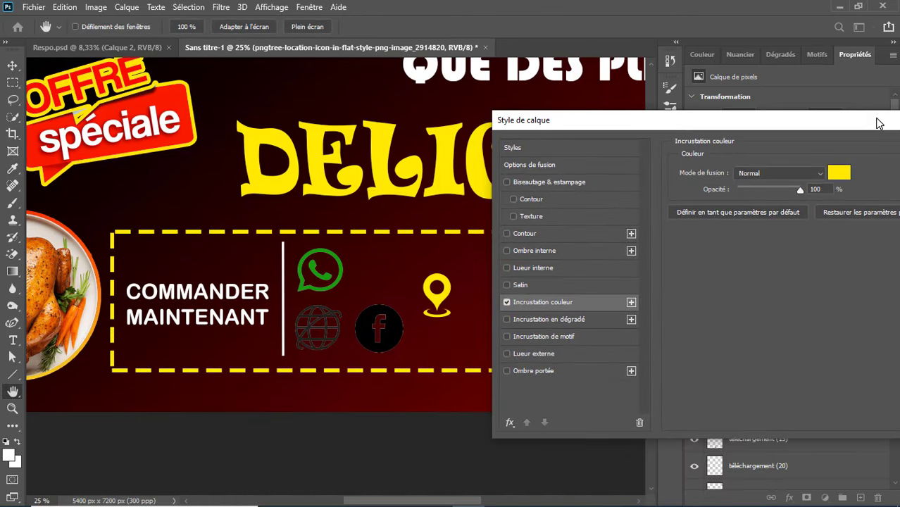
pyautogui.click(533, 371)
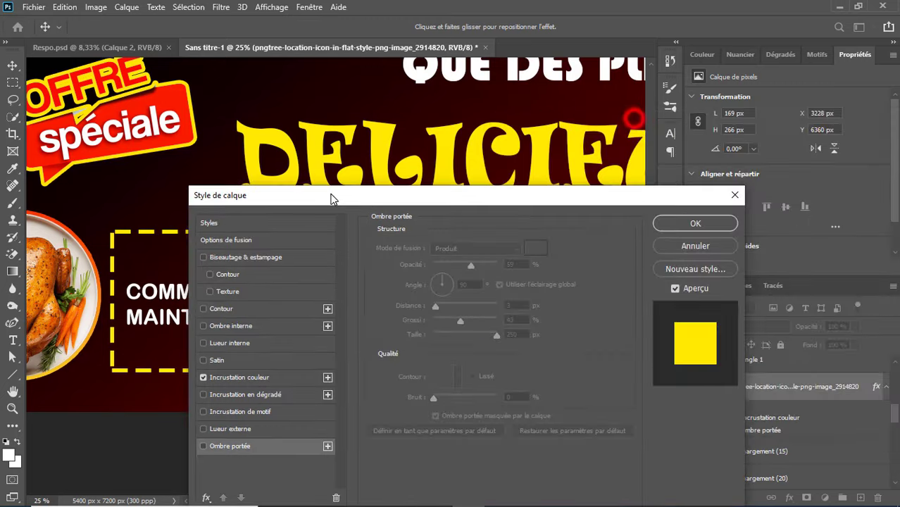
pyautogui.click(657, 224)
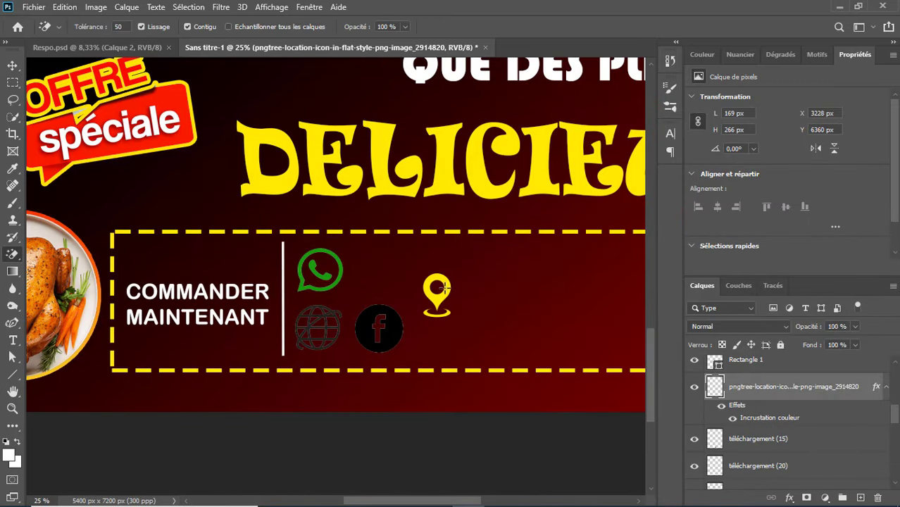
# Copy the pin's yellow overlay style and paste it onto the Facebook icon.
pyautogui.click(767, 390)
pyautogui.rightClick(767, 390)
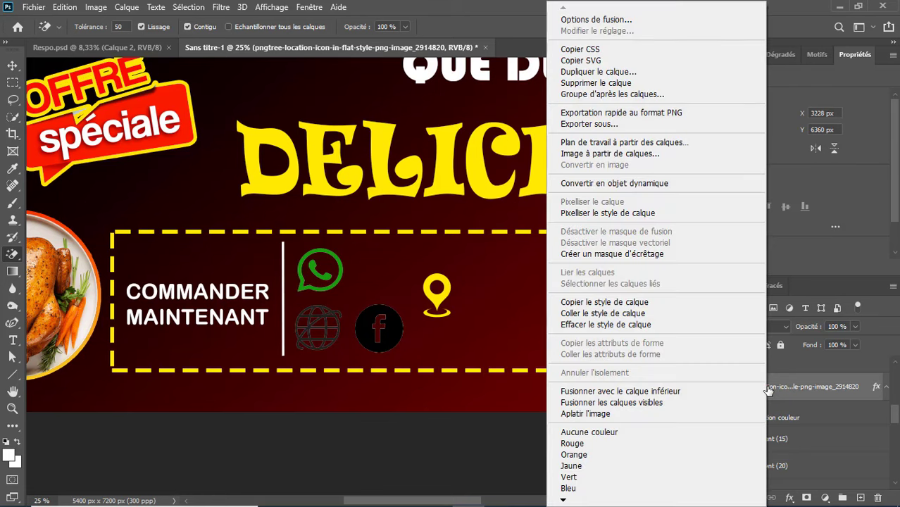
pyautogui.click(687, 308)
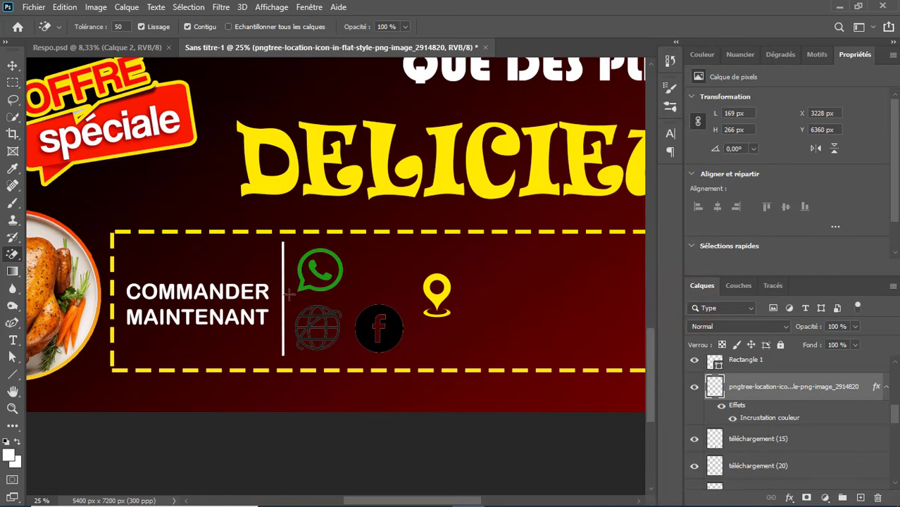
pyautogui.click(14, 66)
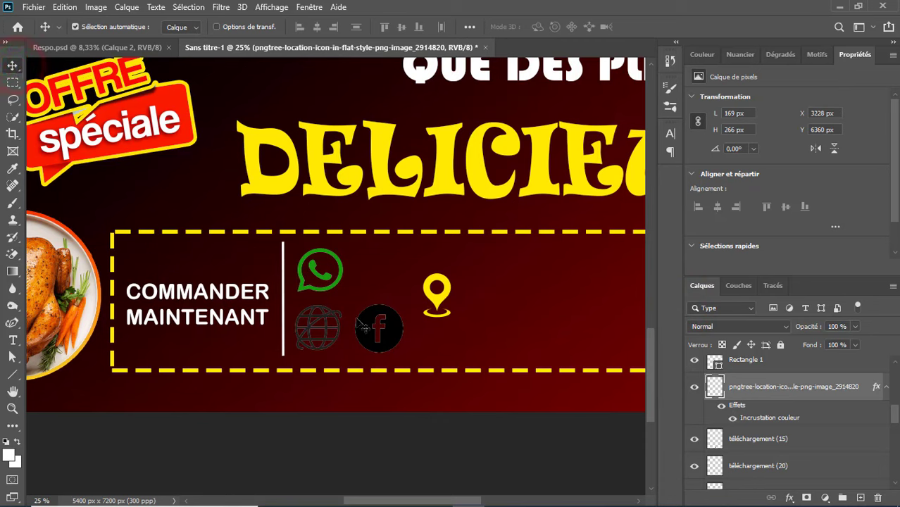
pyautogui.click(386, 331)
pyautogui.rightClick(391, 335)
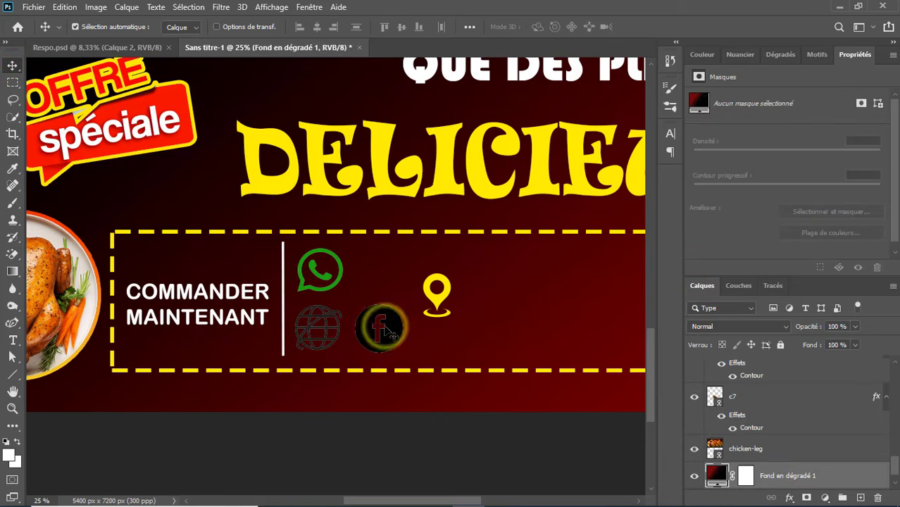
pyautogui.click(826, 478)
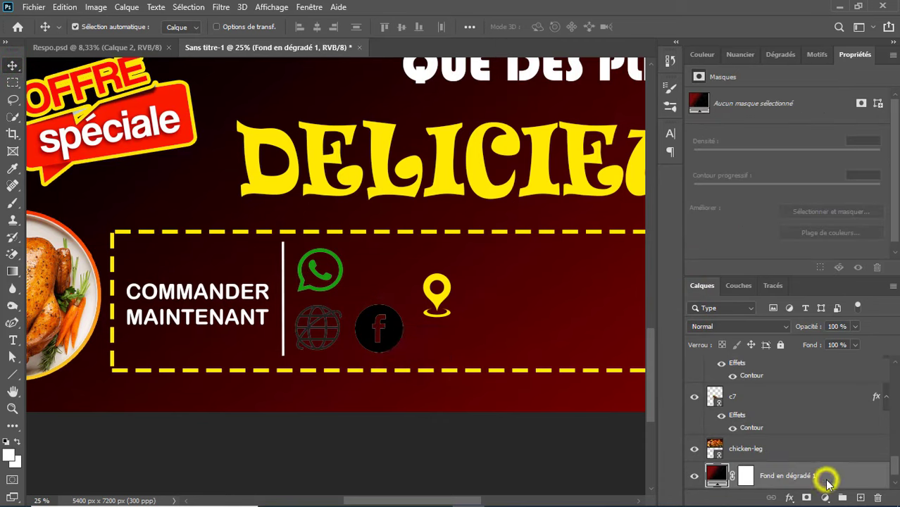
pyautogui.rightClick(826, 485)
pyautogui.click(846, 482)
pyautogui.click(386, 326)
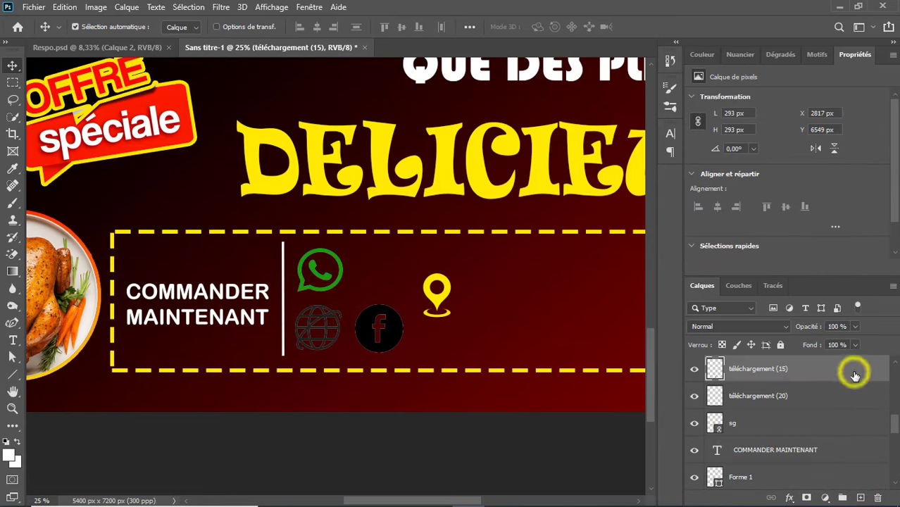
pyautogui.rightClick(851, 374)
pyautogui.click(725, 317)
# Paste the yellow overlay style onto the WhatsApp and globe icons.
pyautogui.click(774, 448)
pyautogui.rightClick(775, 448)
pyautogui.click(676, 391)
pyautogui.click(316, 326)
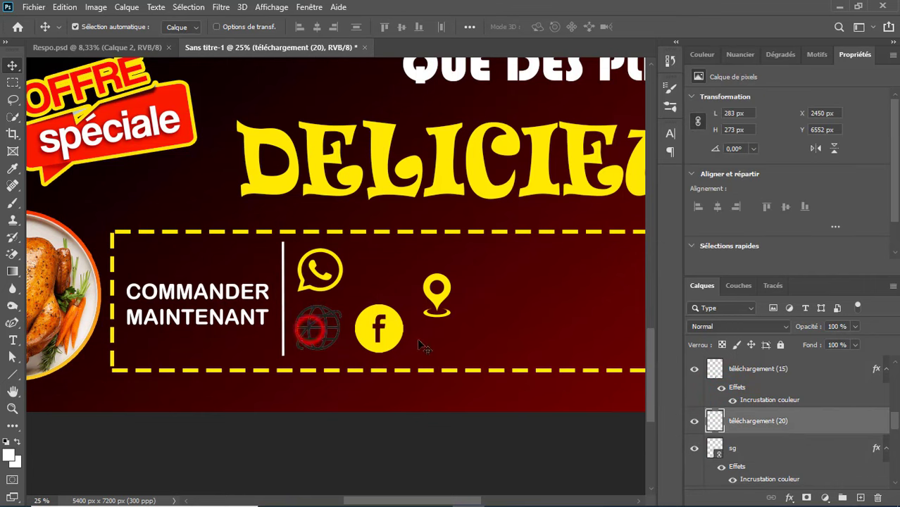
pyautogui.rightClick(831, 422)
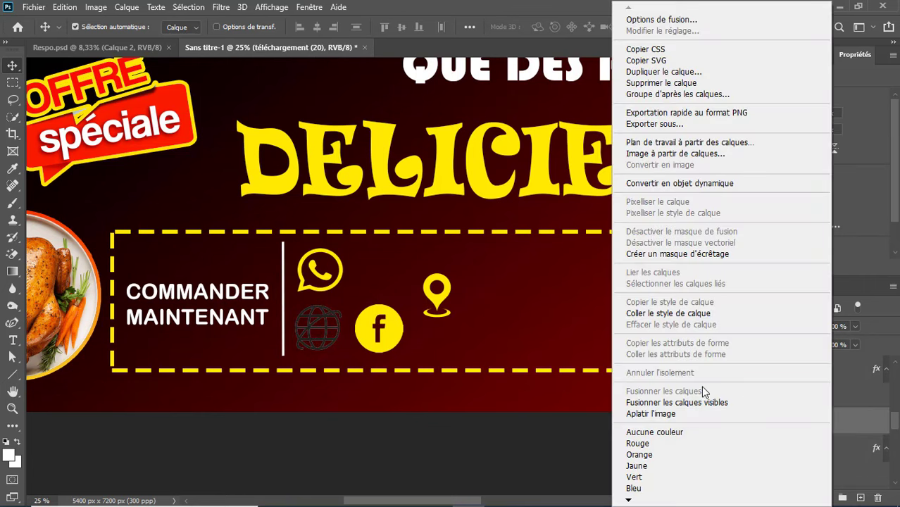
pyautogui.click(673, 313)
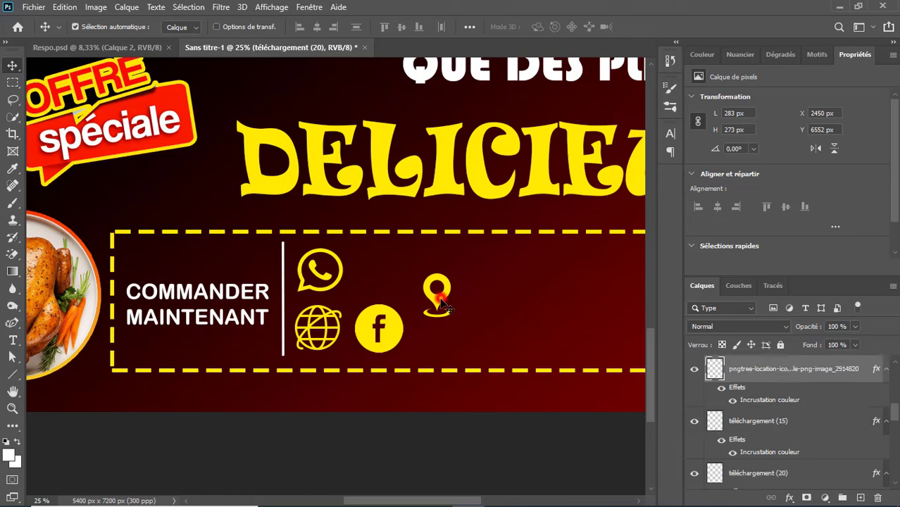
# Stack the location pin above the Facebook icon on the box's right side.
pyautogui.moveTo(442, 303); pyautogui.dragTo(581, 282)
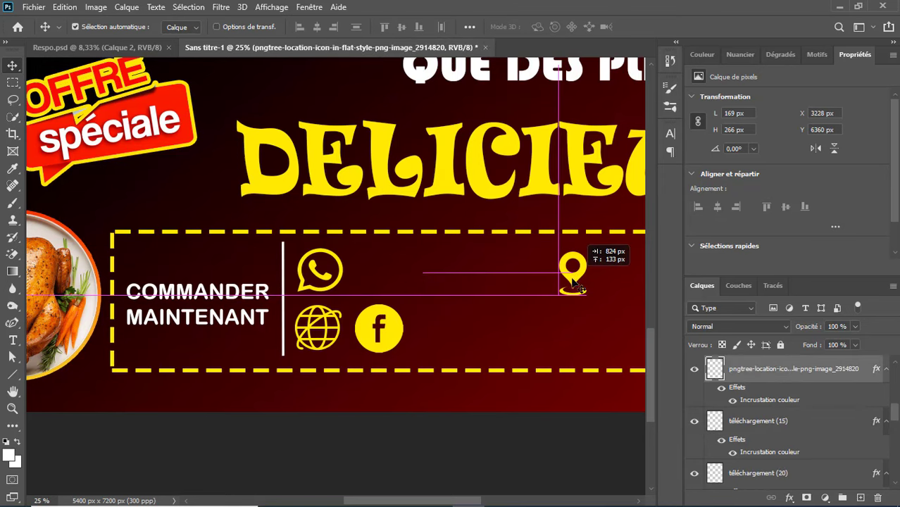
pyautogui.moveTo(378, 335); pyautogui.dragTo(574, 340)
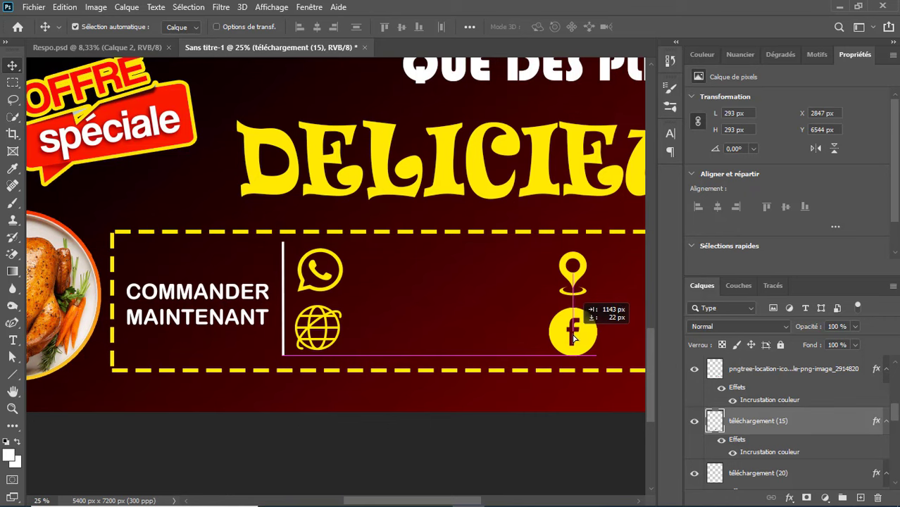
pyautogui.click(119, 49)
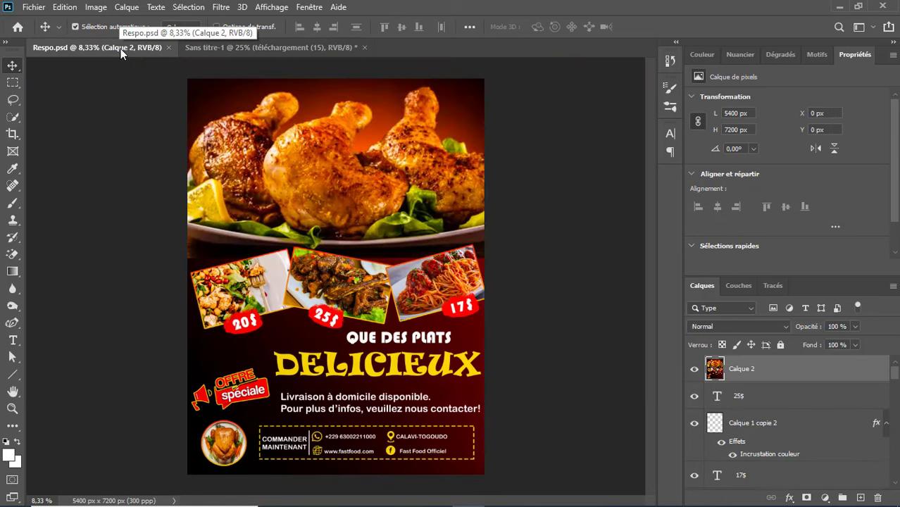
pyautogui.click(216, 49)
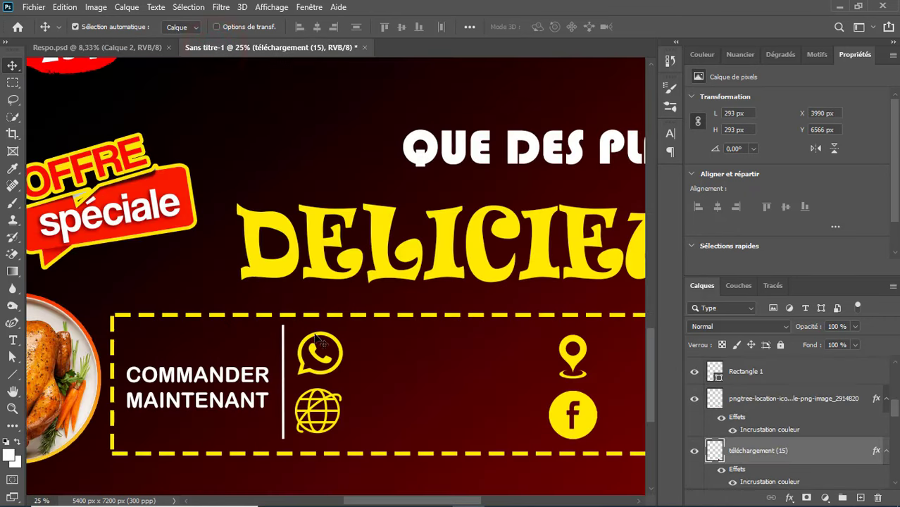
pyautogui.moveTo(573, 364); pyautogui.dragTo(586, 359)
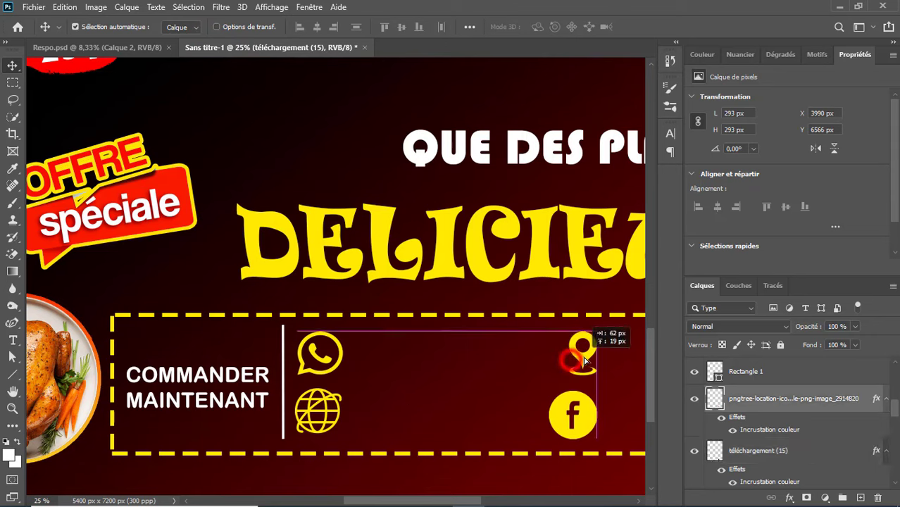
pyautogui.moveTo(583, 422); pyautogui.dragTo(607, 420)
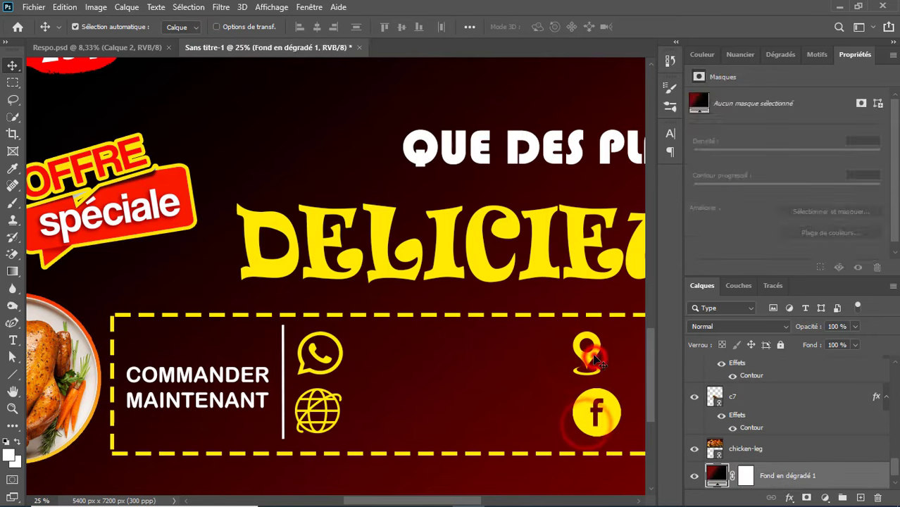
pyautogui.click(588, 355)
# Add the phone number beside the WhatsApp icon and scale it to about half size.
pyautogui.click(13, 340)
pyautogui.click(352, 364)
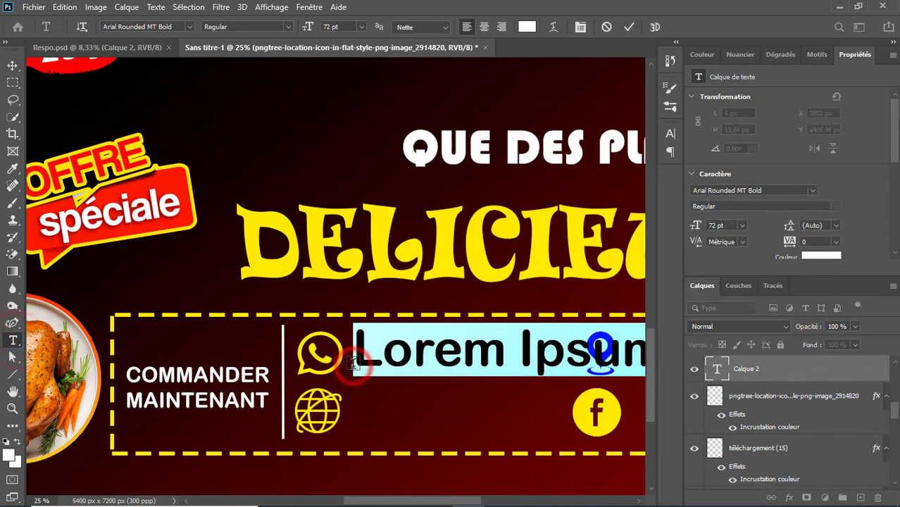
pyautogui.press('BackSpace')
pyautogui.write('+229')
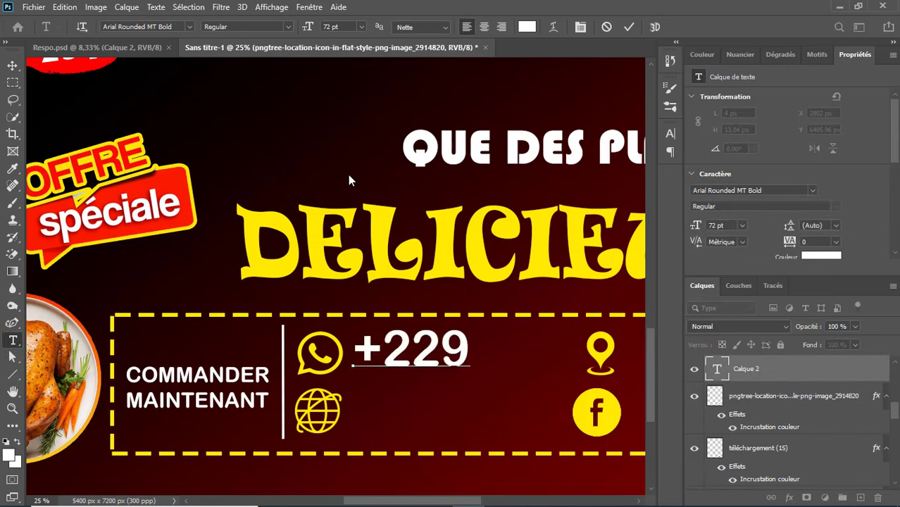
pyautogui.write(' 30')
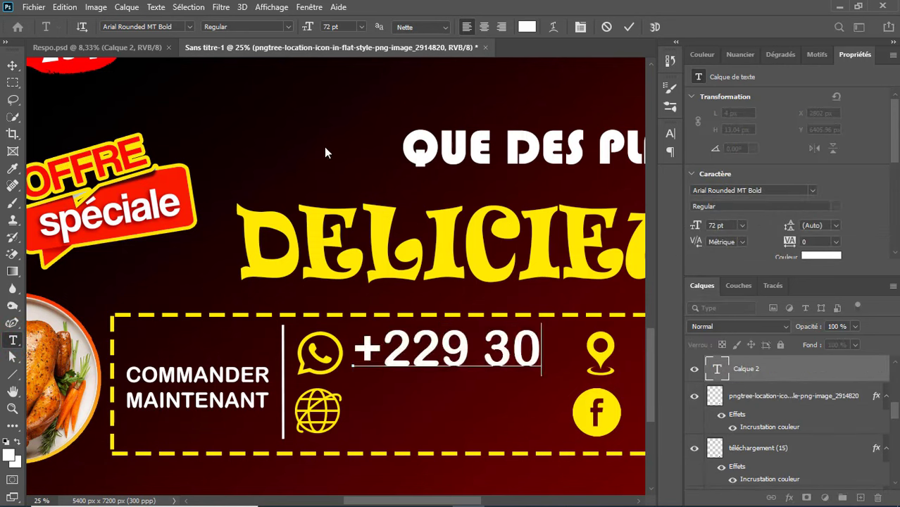
pyautogui.write('2506')
pyautogui.hotkey('ctrl', 't')
pyautogui.click(632, 129)
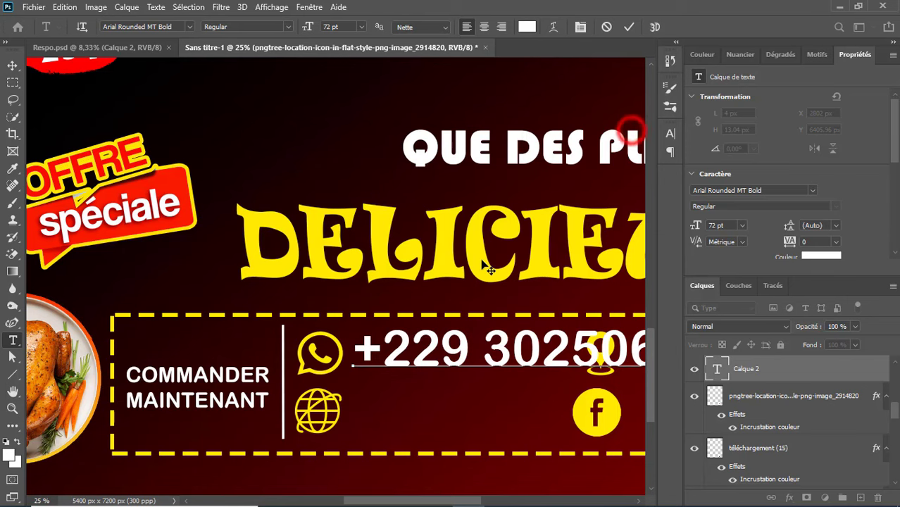
pyautogui.hotkey('ctrl', '0')
pyautogui.click(765, 373)
pyautogui.hotkey('ctrl', 't')
pyautogui.moveTo(589, 340); pyautogui.dragTo(445, 333)
pyautogui.press('Return')
pyautogui.press('t')
pyautogui.click(344, 373)
pyautogui.write('www.fast')
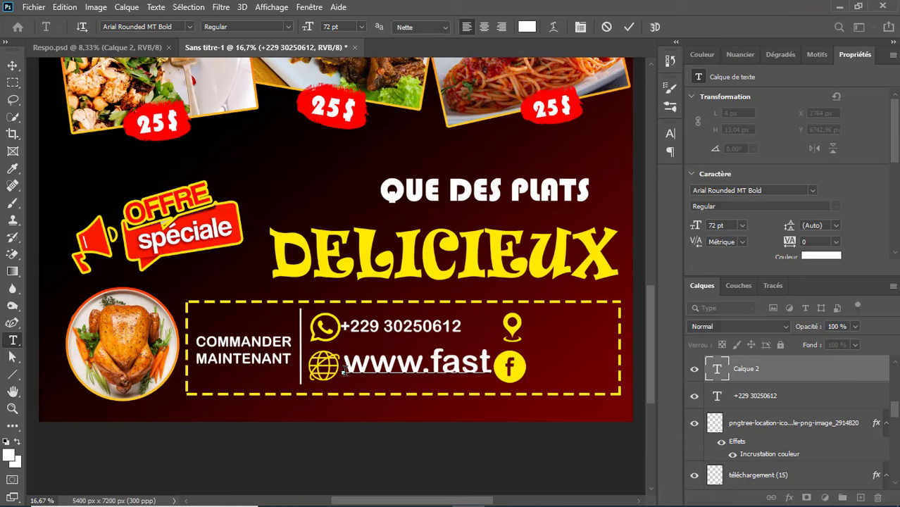
pyautogui.write('food')
pyautogui.write('.ben')
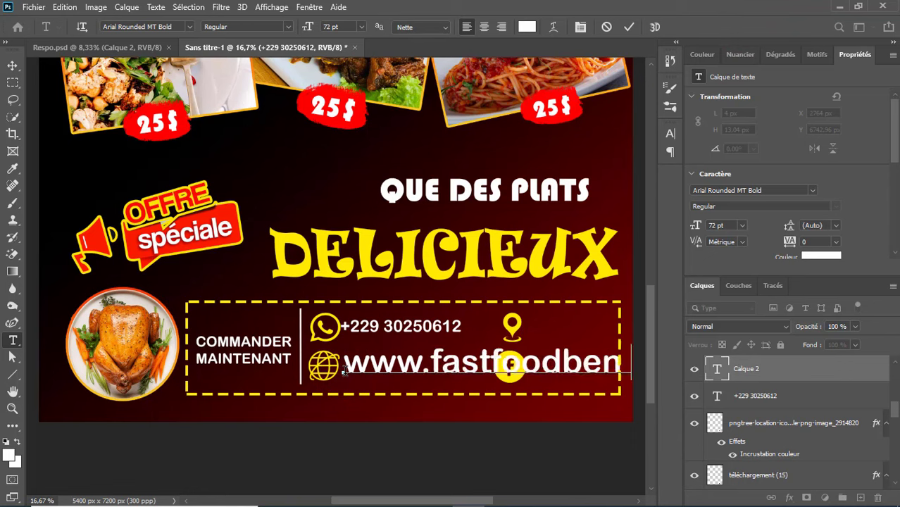
pyautogui.press('BackSpace')
pyautogui.press('BackSpace')
pyautogui.press('BackSpace')
pyautogui.write('.com')
pyautogui.click(810, 364)
pyautogui.hotkey('ctrl', 't')
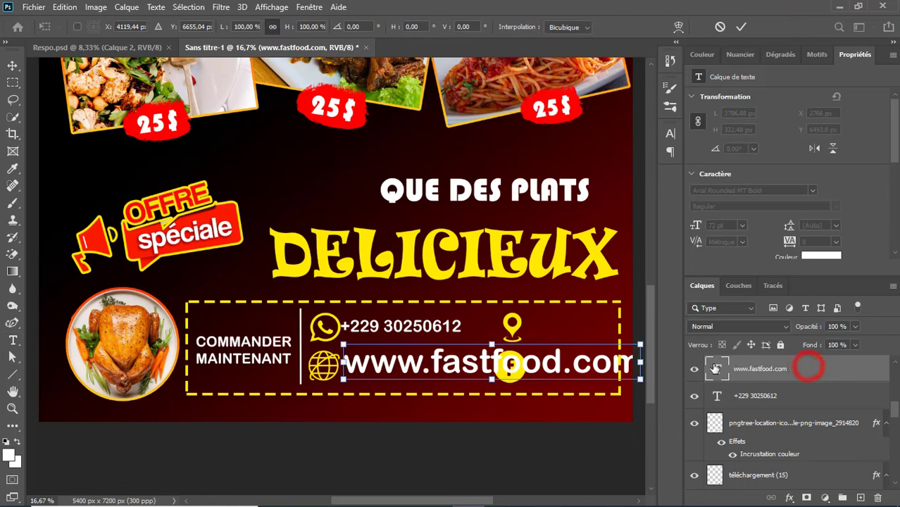
pyautogui.moveTo(641, 365); pyautogui.dragTo(493, 367)
pyautogui.press('Return')
pyautogui.press('Return')
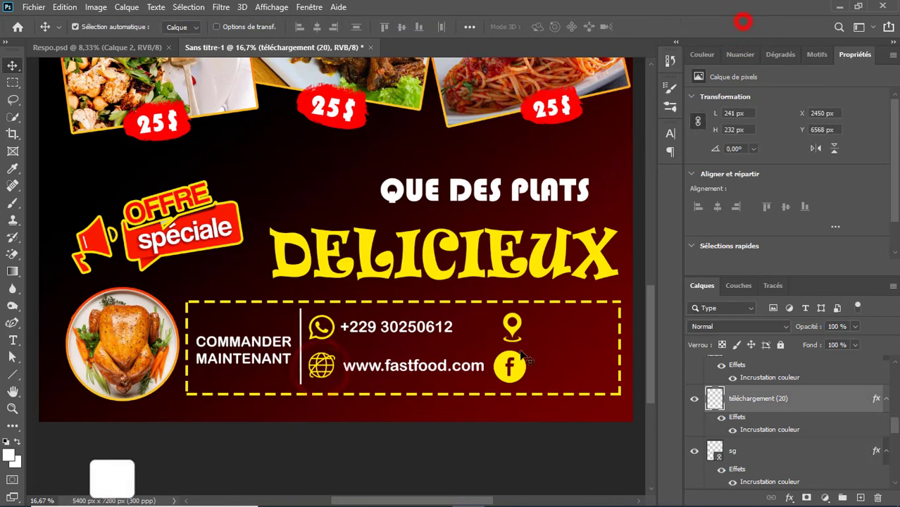
# Shrink the Facebook icon to about two-thirds its size.
pyautogui.hotkey('ctrl', 't')
pyautogui.click(460, 199)
pyautogui.click(511, 366)
pyautogui.hotkey('ctrl', 't')
pyautogui.moveTo(525, 382); pyautogui.dragTo(512, 375)
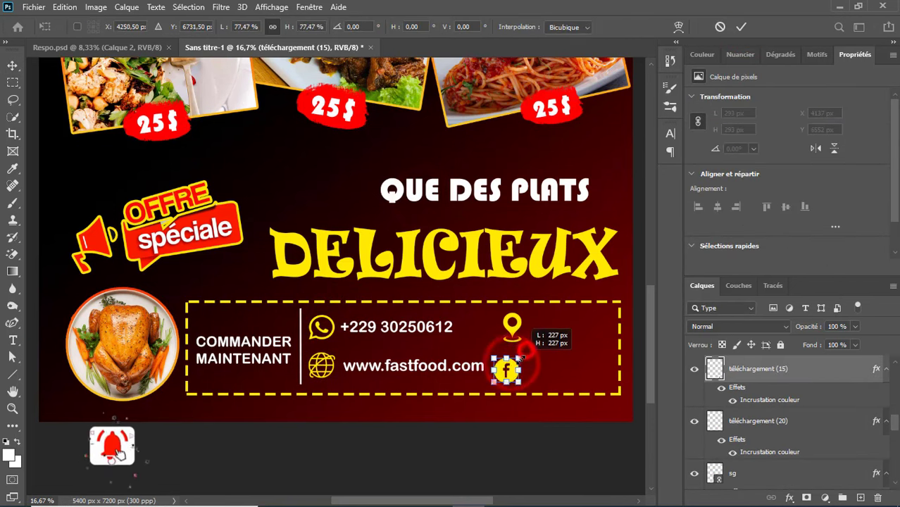
pyautogui.click(741, 27)
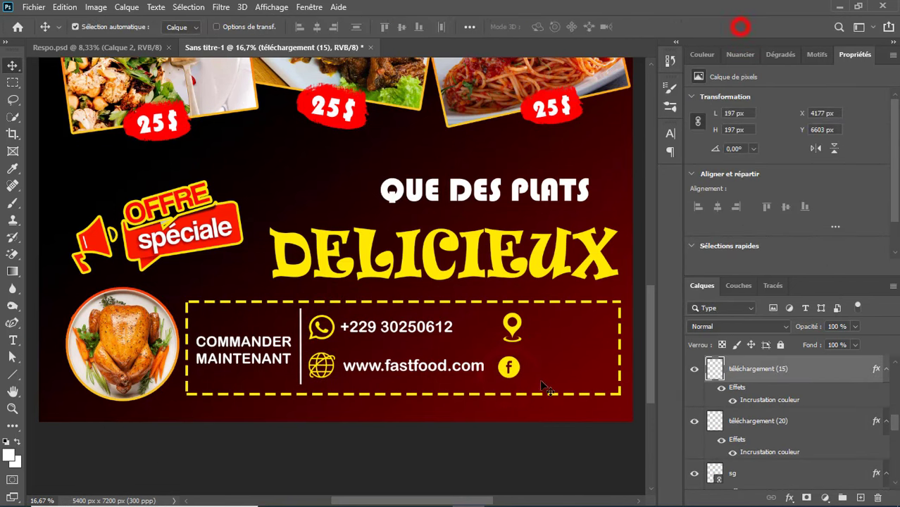
# Add 'Fast Food' in 36 pt text beside the Facebook icon.
pyautogui.click(13, 340)
pyautogui.click(525, 368)
pyautogui.write('F')
pyautogui.click(362, 27)
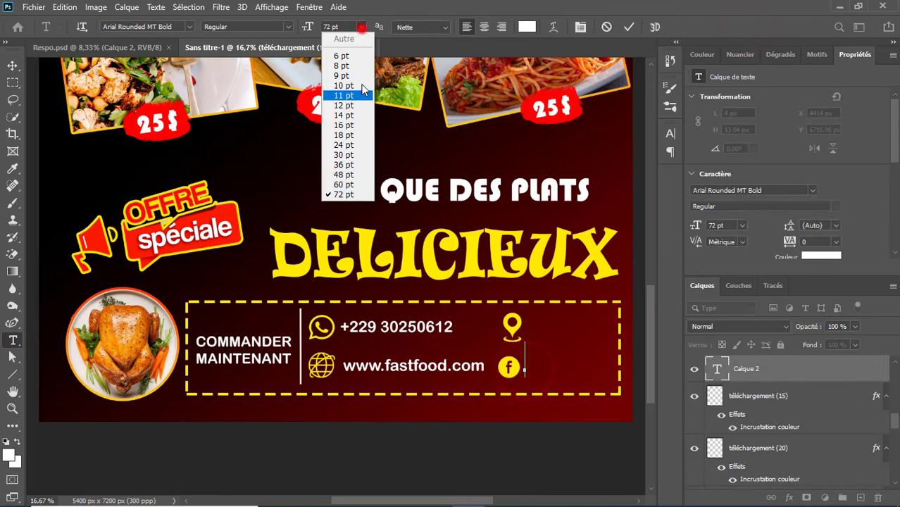
pyautogui.click(352, 161)
pyautogui.write('ast')
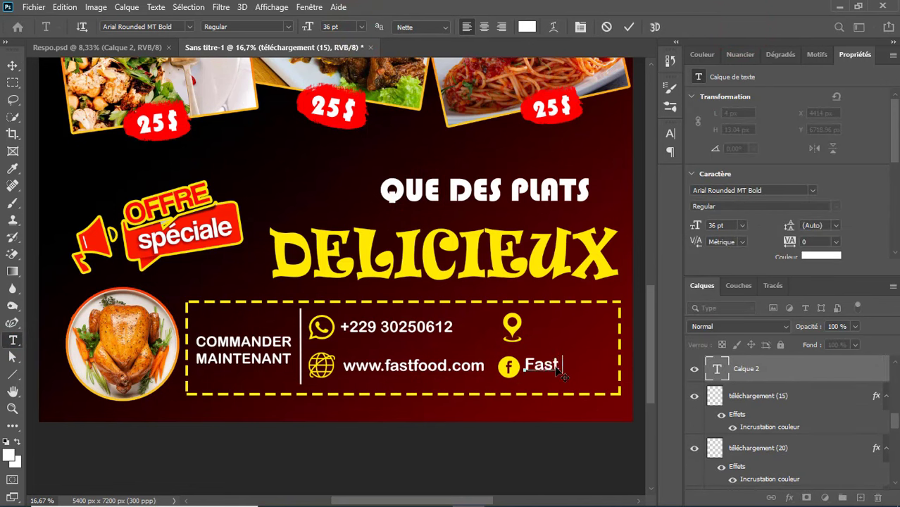
pyautogui.write(' Food')
pyautogui.click(629, 27)
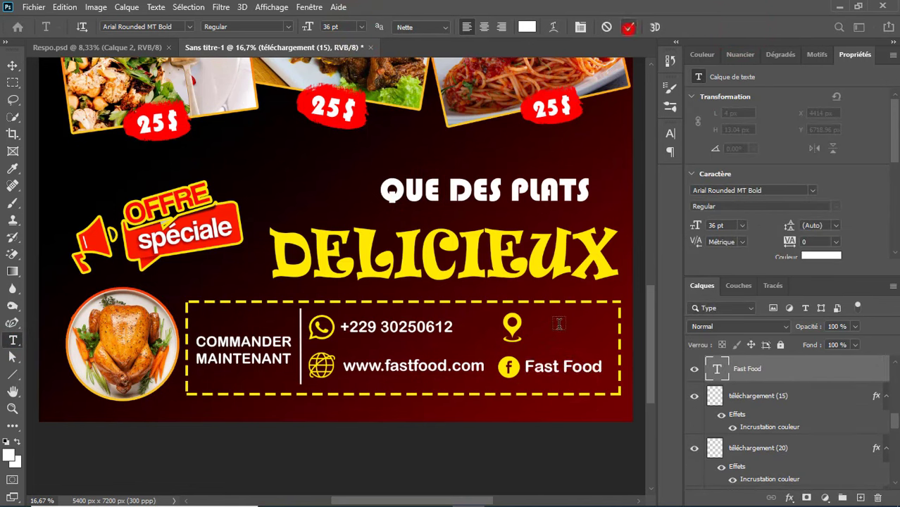
# Add 'Calavi-Togoudo' beside the location pin and scale it to fit the box.
pyautogui.click(542, 338)
pyautogui.write('Calavi-Togoudo')
pyautogui.hotkey('ctrl', 't')
pyautogui.moveTo(623, 337); pyautogui.dragTo(610, 334)
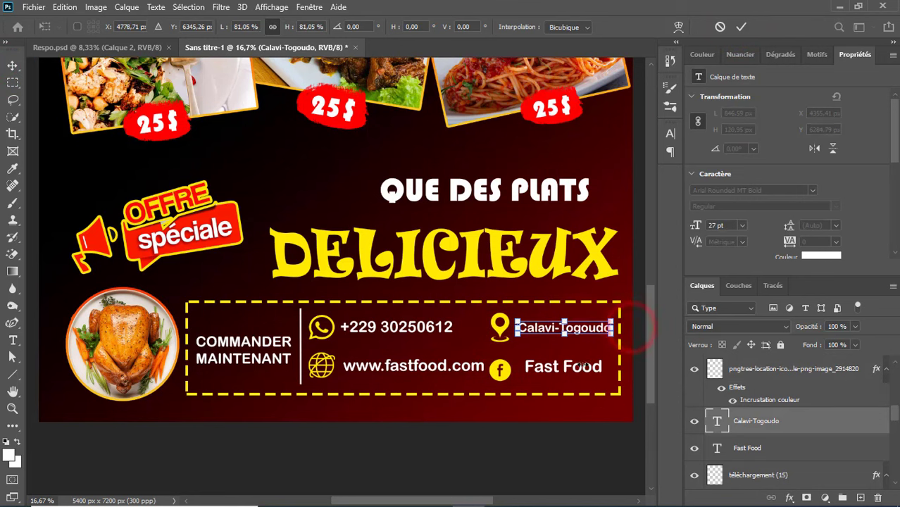
pyautogui.click(741, 25)
# Narrow the Fast Food text, nudge the Facebook icon up-right, and zoom out to the whole flyer.
pyautogui.click(530, 366)
pyautogui.hotkey('ctrl', 't')
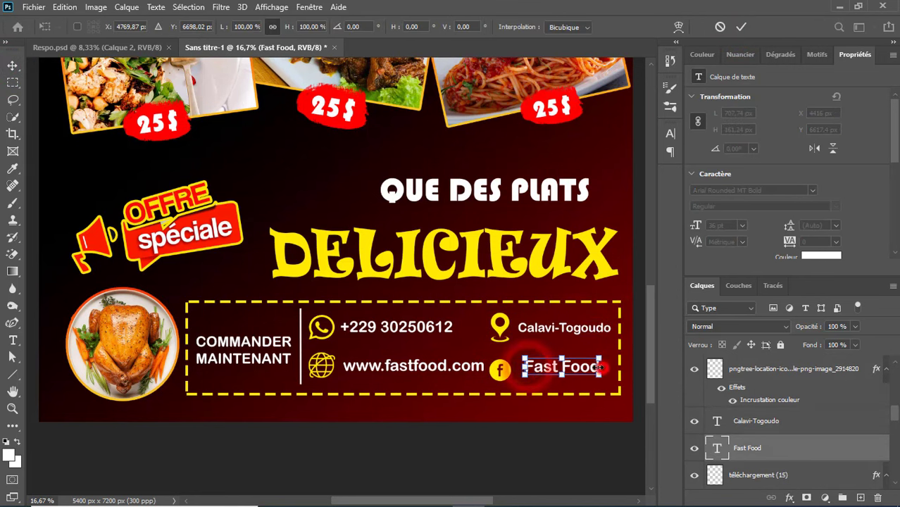
pyautogui.moveTo(603, 367); pyautogui.dragTo(593, 367)
pyautogui.click(740, 27)
pyautogui.moveTo(504, 371); pyautogui.dragTo(521, 360)
pyautogui.hotkey('ctrl', '-')
pyautogui.hotkey('ctrl', '-')
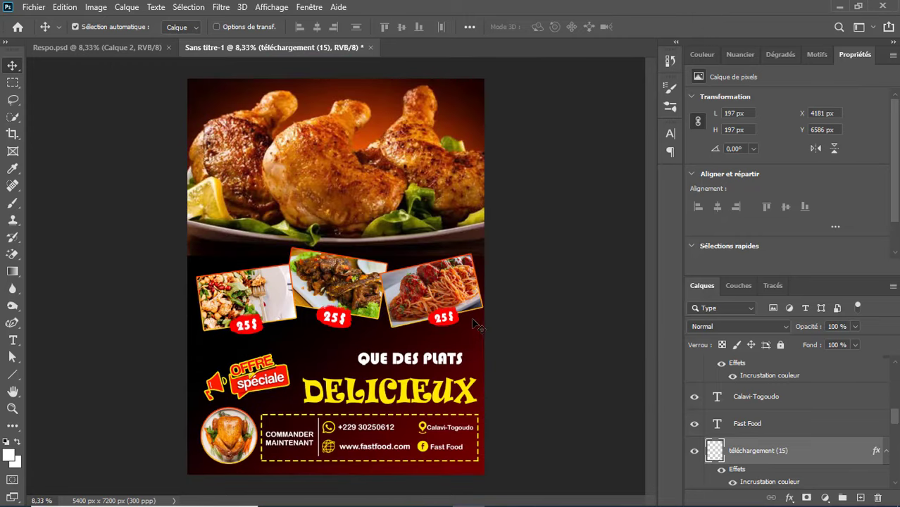
# Stamp all visible layers into a new top layer with Ctrl+Alt+Shift+E, then bring up Camera Raw.
pyautogui.moveTo(891, 426); pyautogui.dragTo(891, 366)
pyautogui.click(809, 375)
pyautogui.hotkey('ctrl', 'alt', 'shift', 'e')
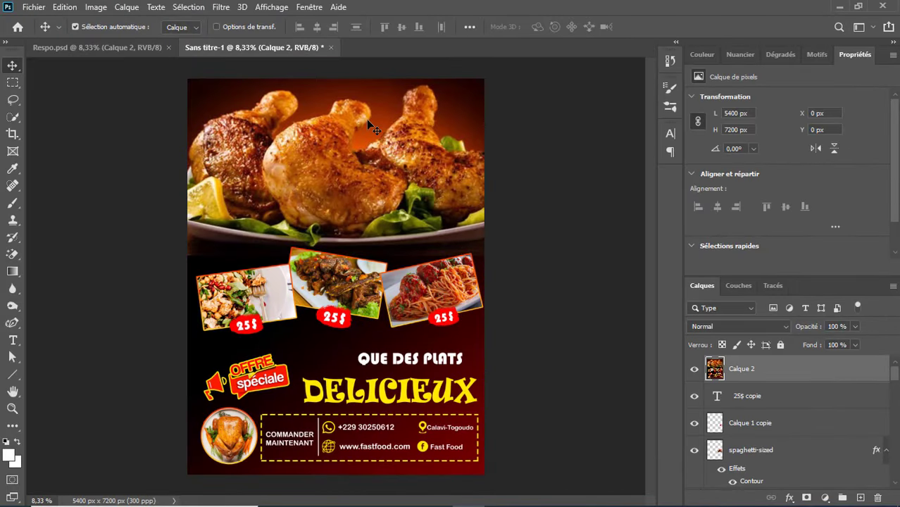
pyautogui.hotkey('ctrl', 'shift', 'a')
pyautogui.click(770, 144)
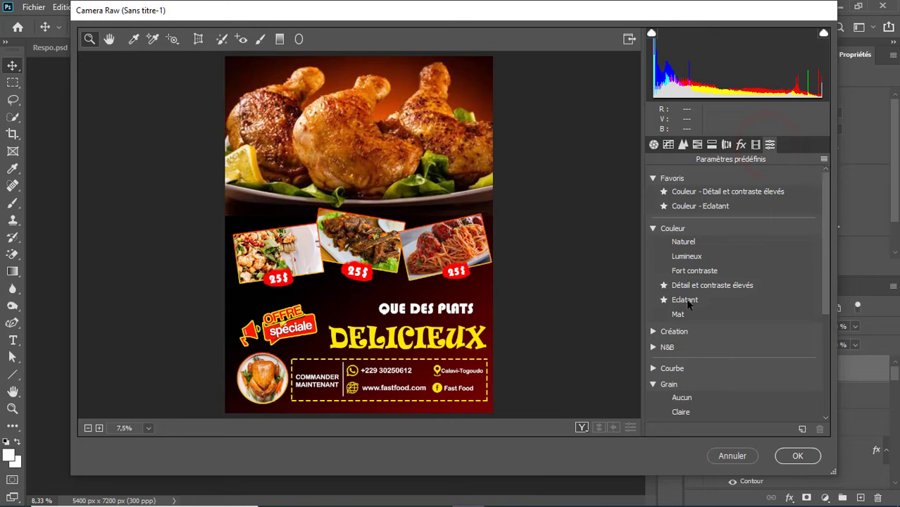
# Apply the Eclatant Camera Raw preset, warm Température to +3, and confirm.
pyautogui.click(687, 301)
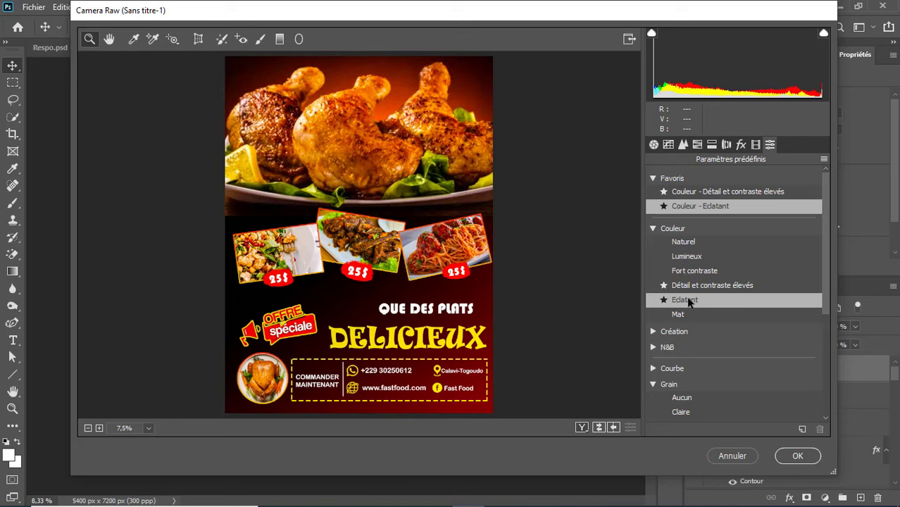
pyautogui.click(688, 301)
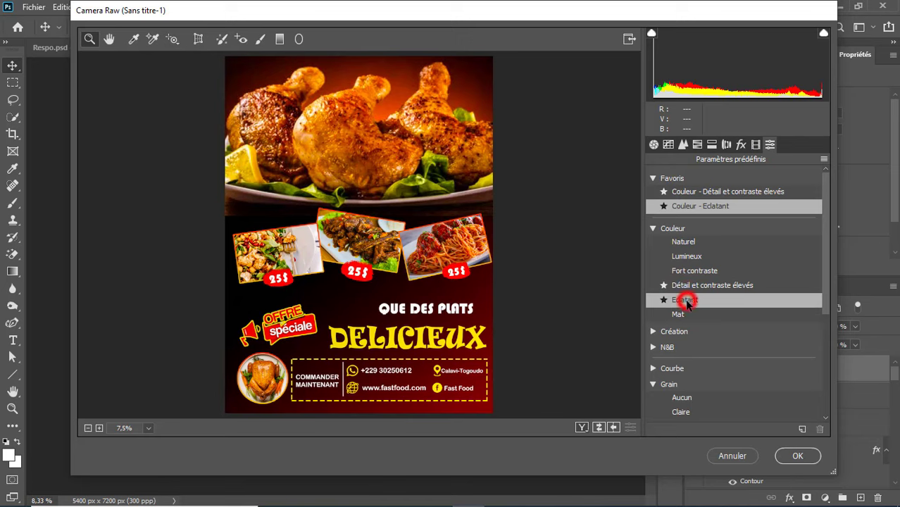
pyautogui.click(795, 303)
pyautogui.click(653, 145)
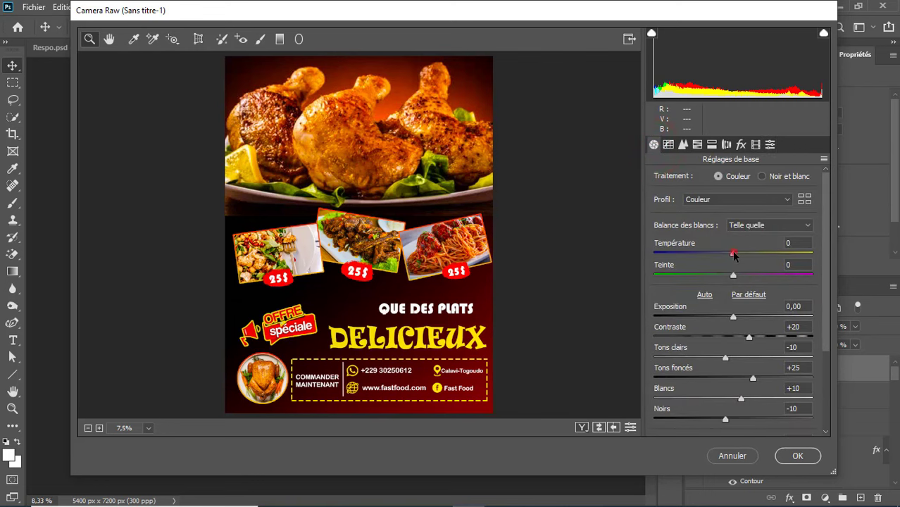
pyautogui.moveTo(733, 255); pyautogui.dragTo(736, 257)
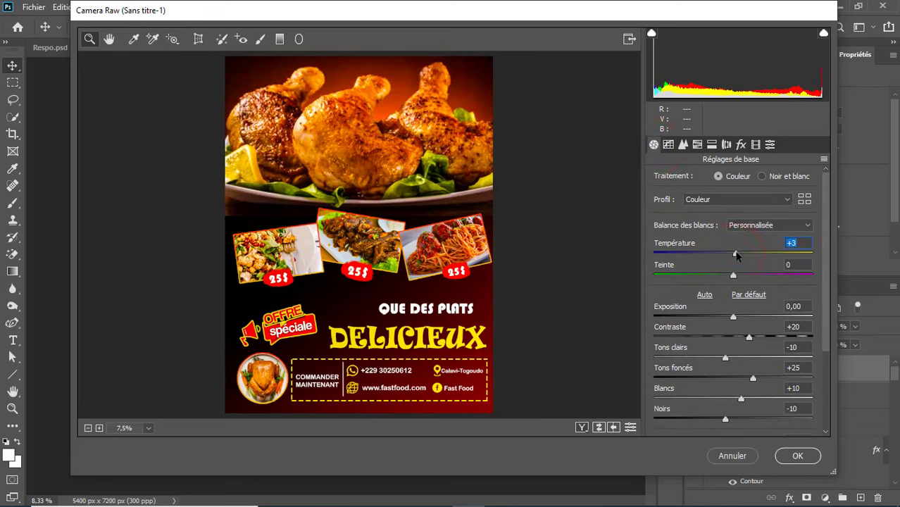
pyautogui.click(797, 455)
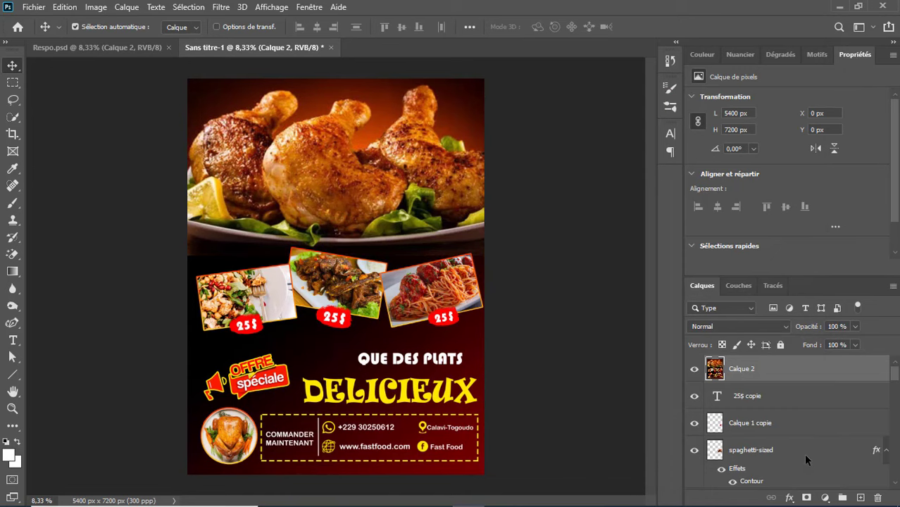